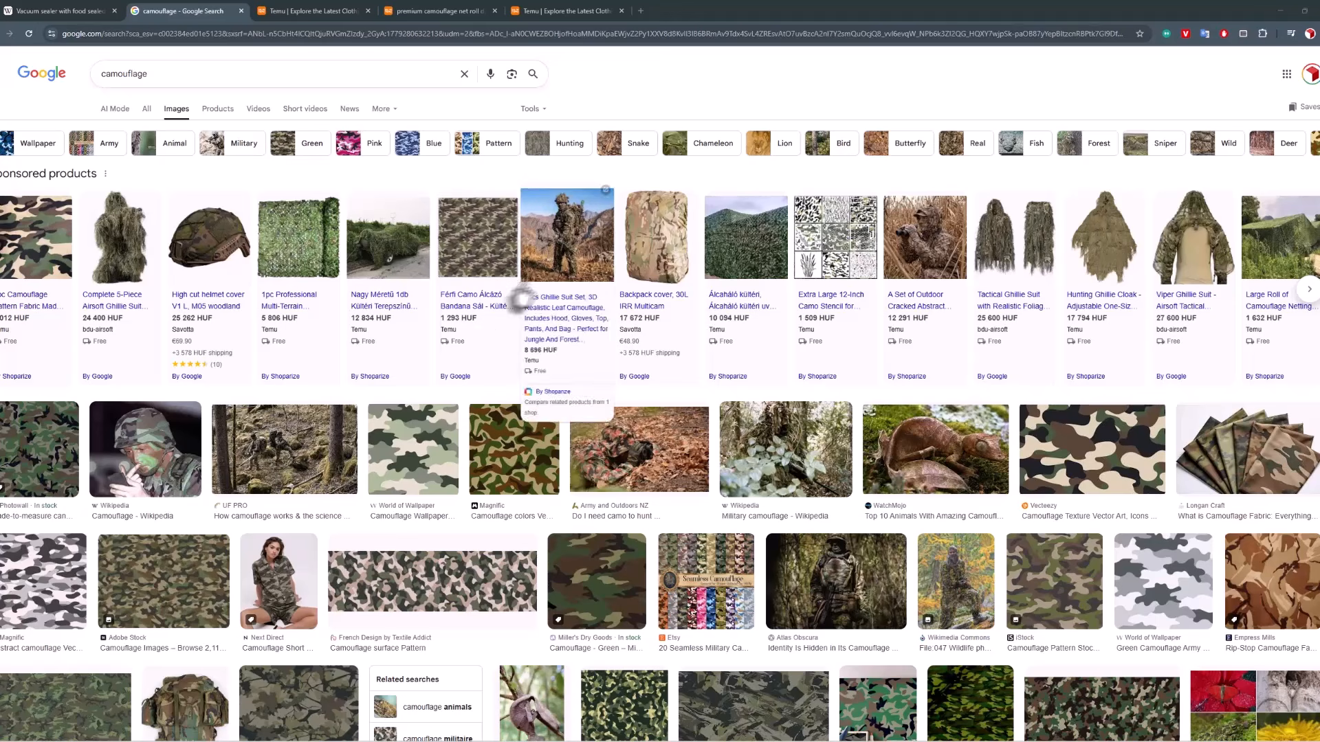
Step: Look over the camouflage netting and vacuum-sealed food reference images in the browser and switch back to Blender
{"action": "left_click", "coordinate": [402, 256]}
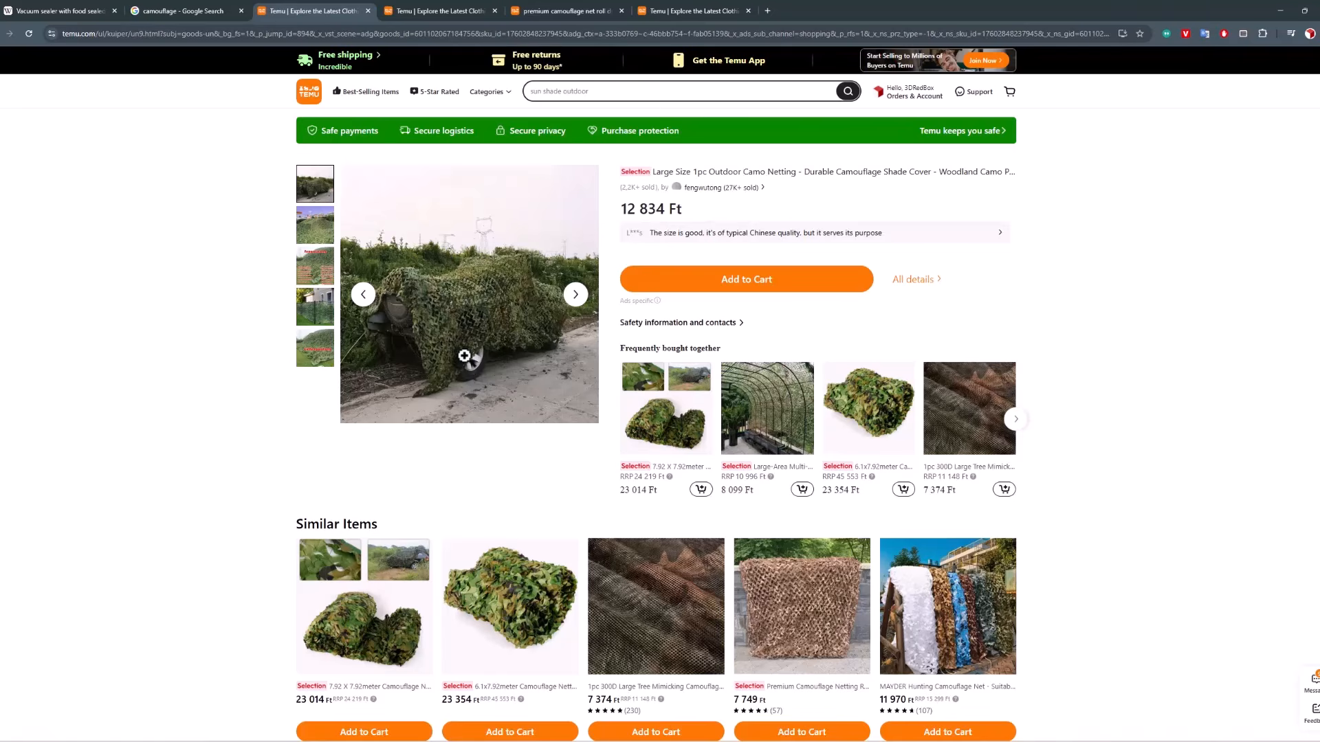
{"action": "left_click", "coordinate": [58, 11]}
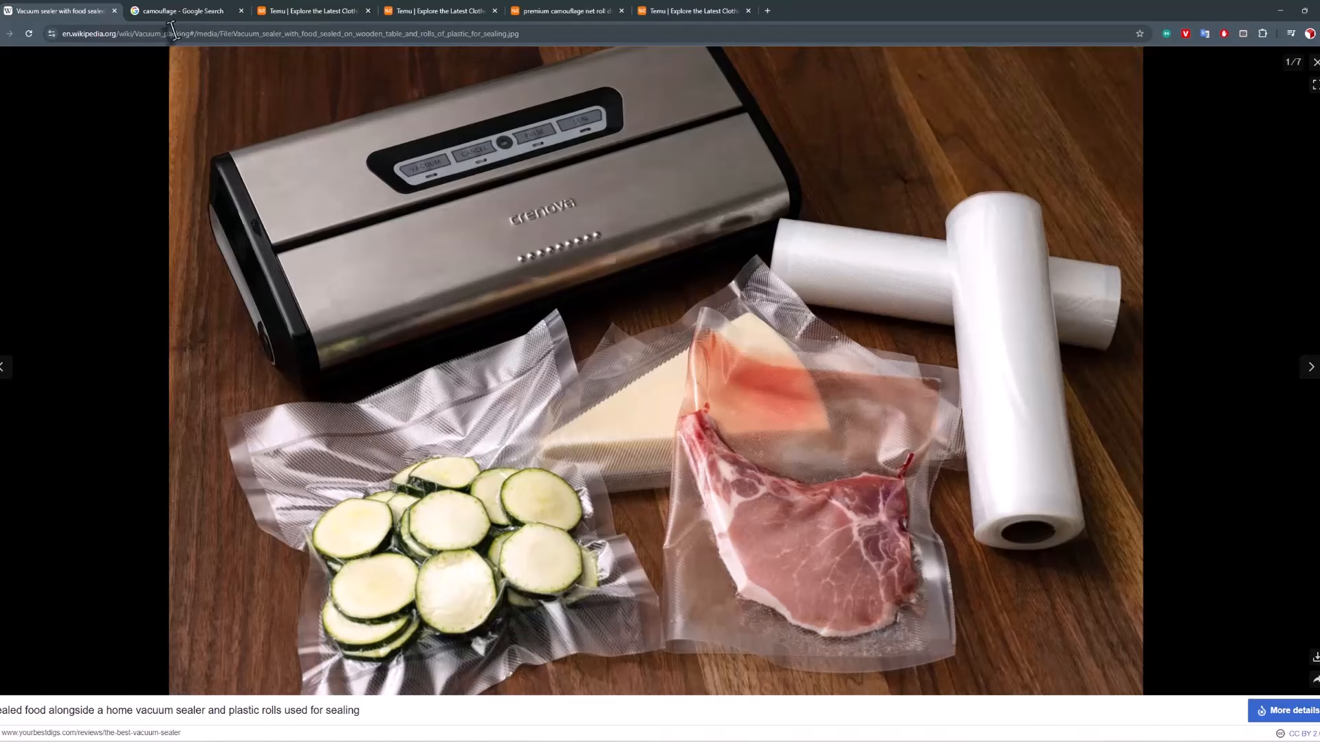
{"action": "left_click", "coordinate": [195, 12]}
{"action": "left_click", "coordinate": [61, 11]}
{"action": "left_click", "coordinate": [1280, 11]}
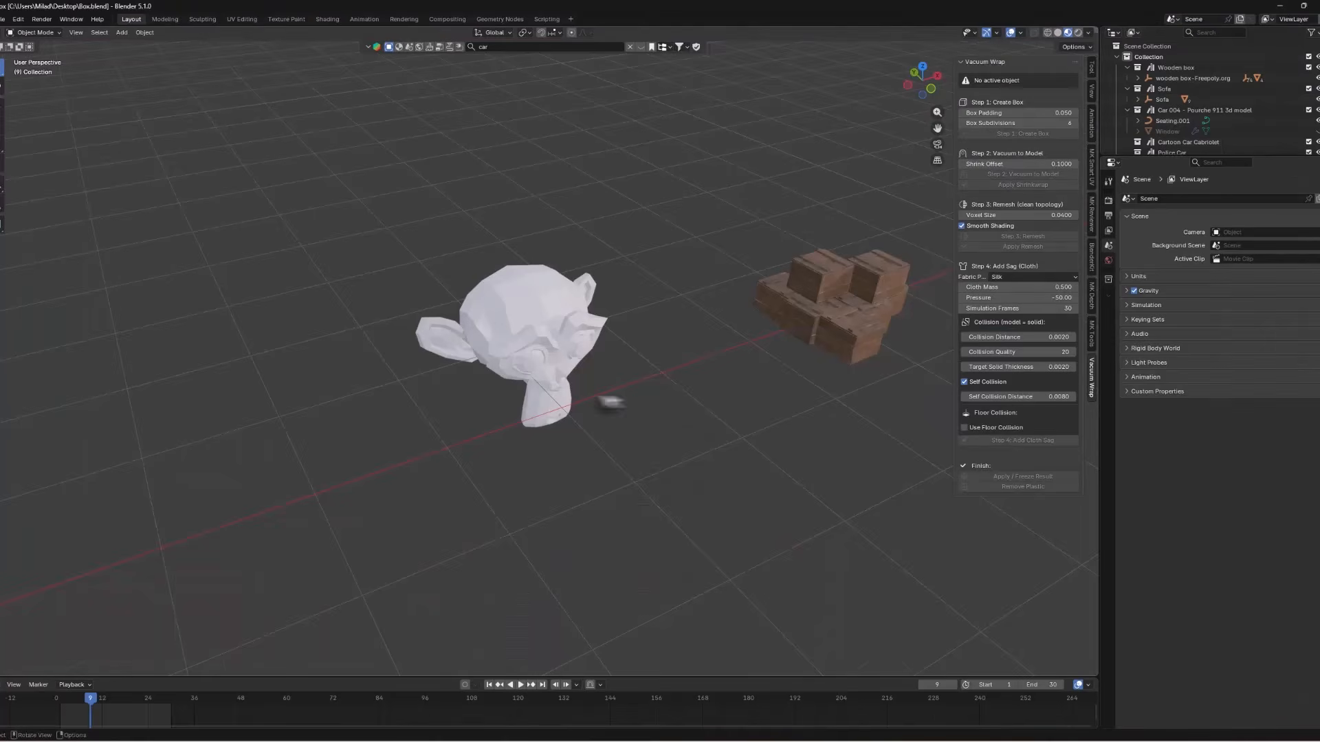
Step: Create a Vacuum Wrap box around the Suzanne monkey head with the current padding and subdivisions
{"action": "middle_click_drag", "start_coordinate": [579, 403], "coordinate": [545, 422]}
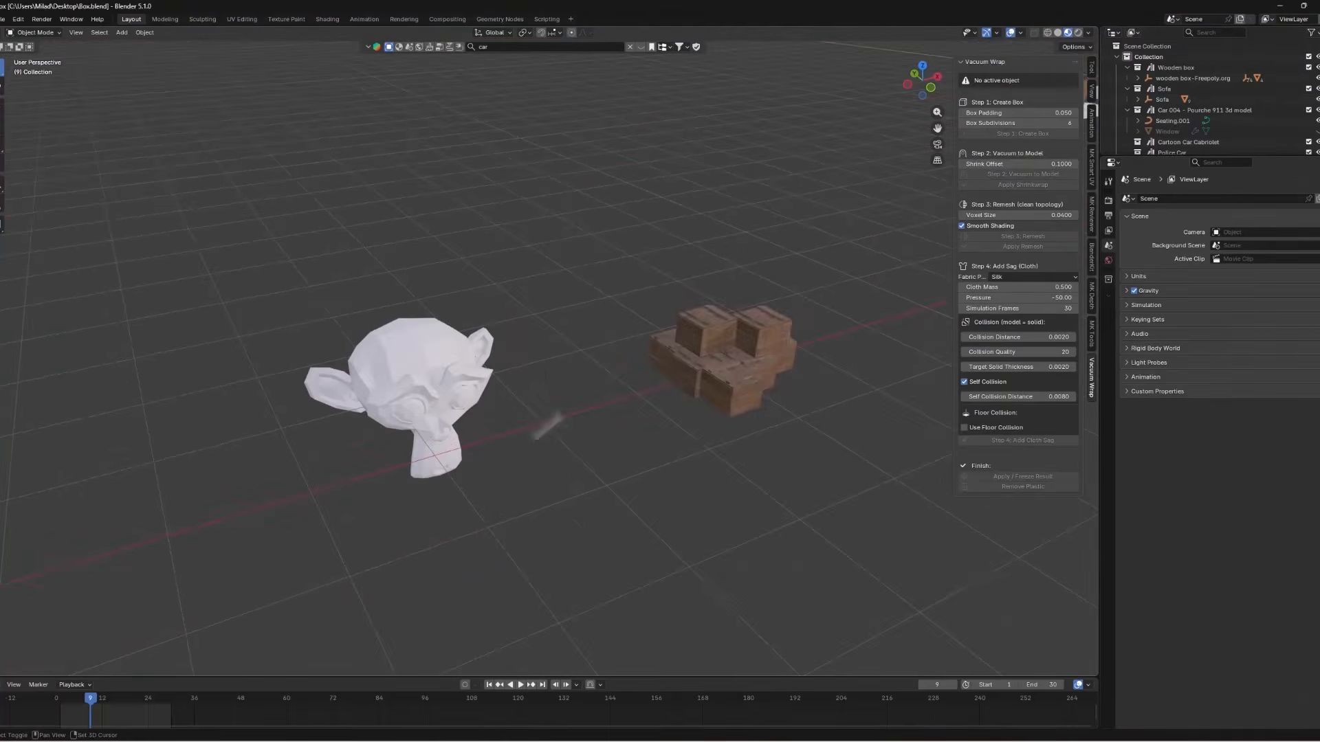
{"action": "scroll", "coordinate": [436, 486], "scroll_direction": "up", "scroll_amount": 5}
{"action": "left_click", "coordinate": [294, 434]}
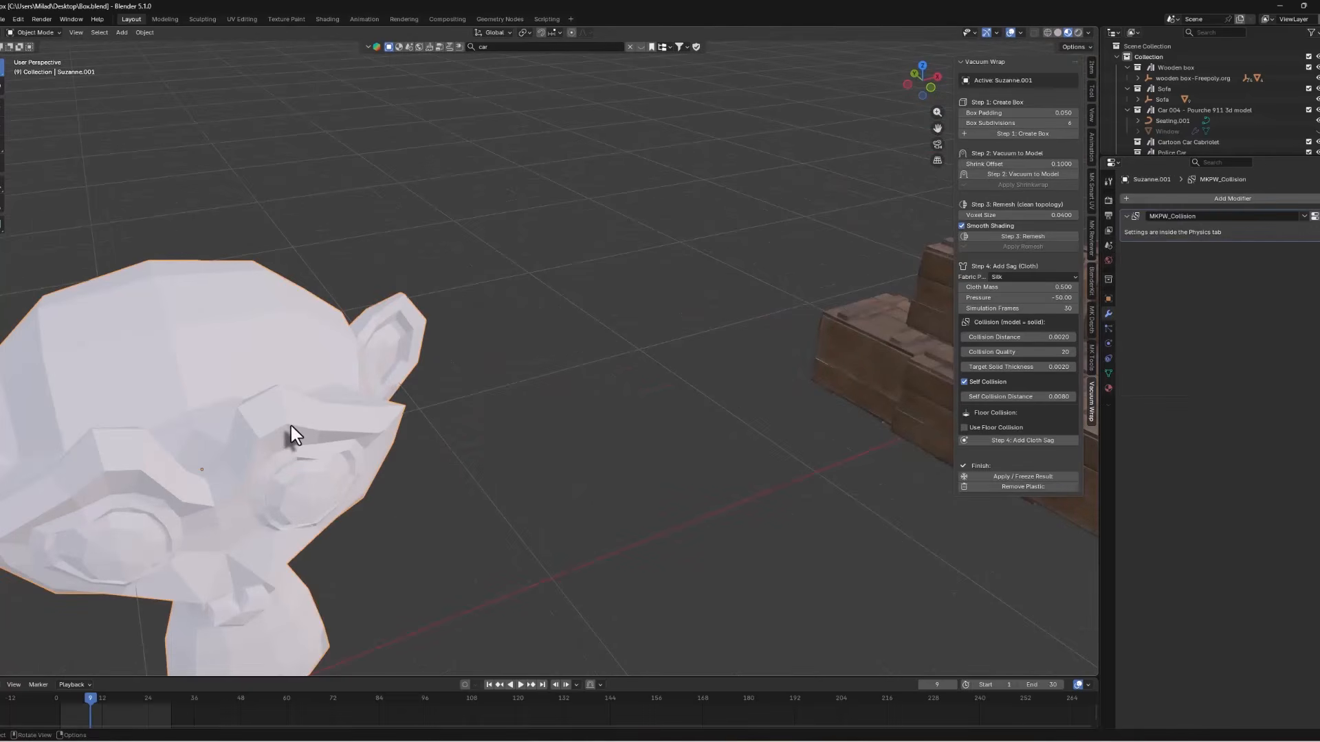
{"action": "key", "text": "KP_1"}
{"action": "key", "text": "KP_Decimal"}
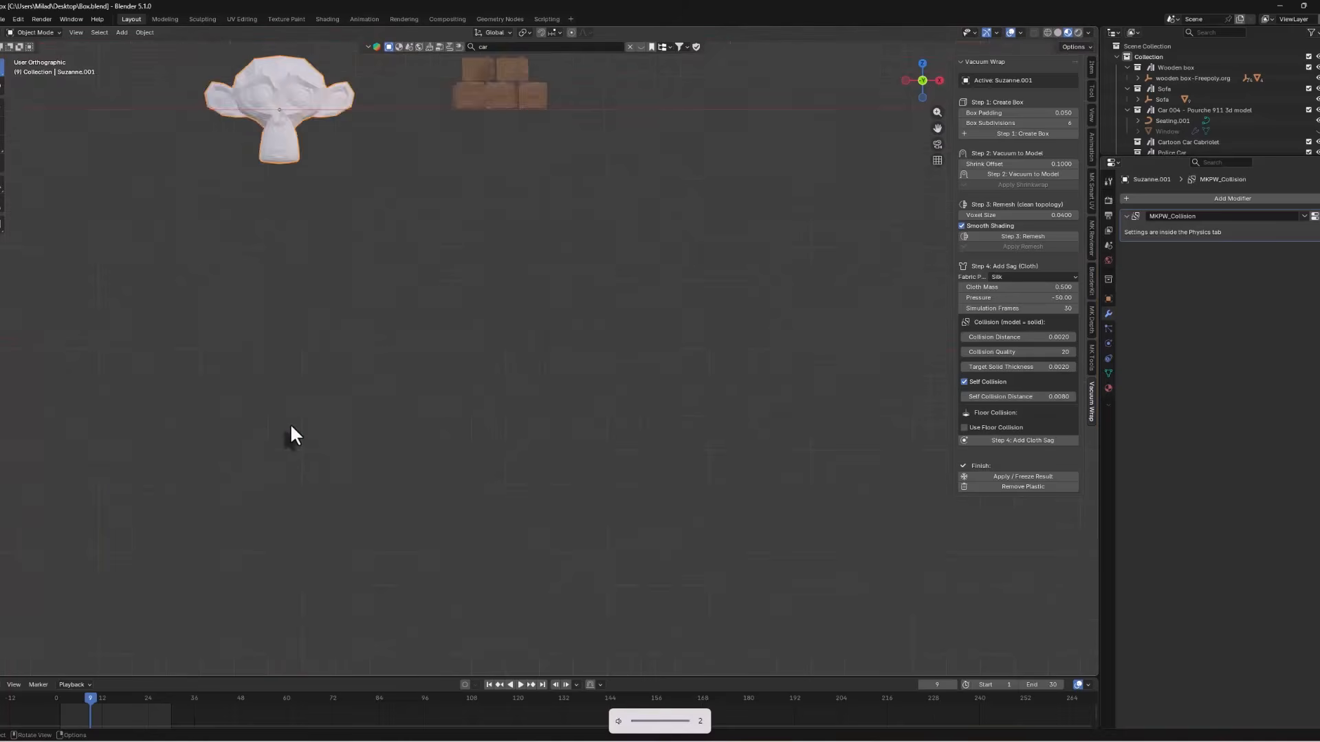
{"action": "middle_click_drag", "start_coordinate": [309, 436], "coordinate": [462, 383]}
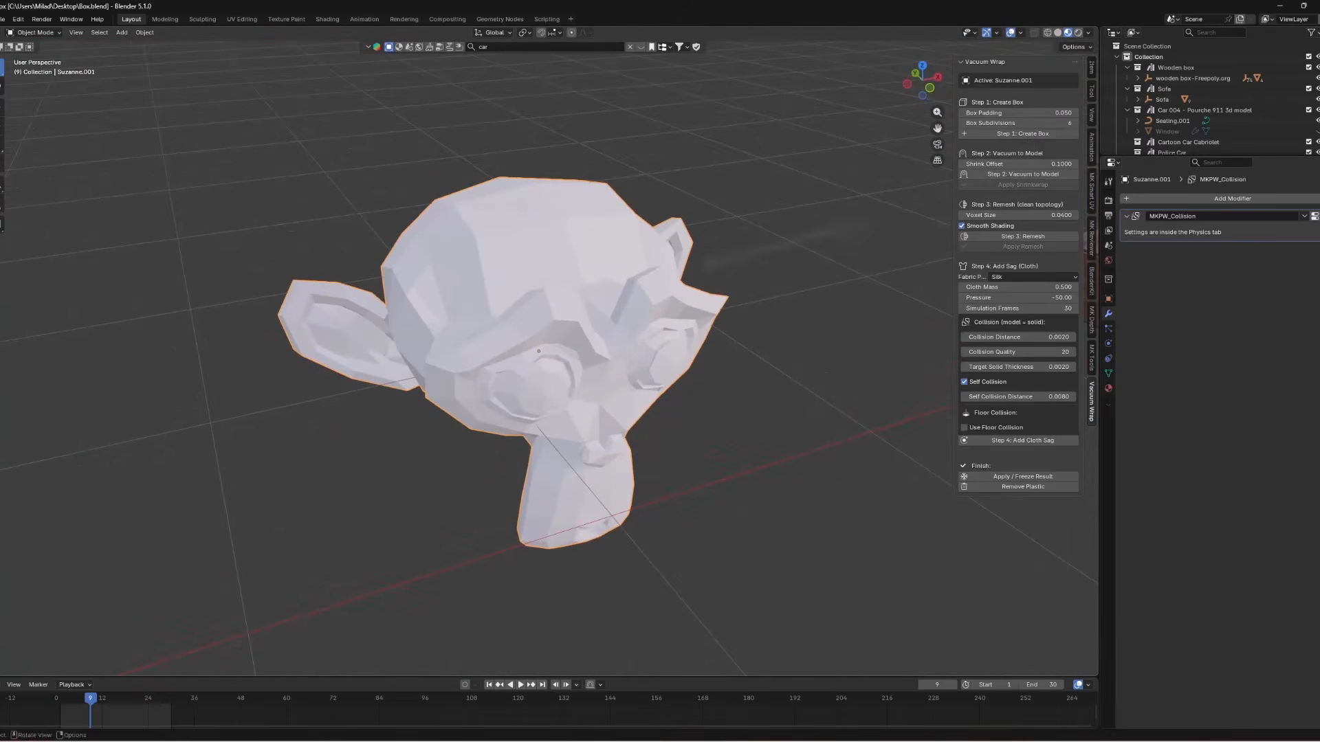
{"action": "left_click", "coordinate": [1023, 133]}
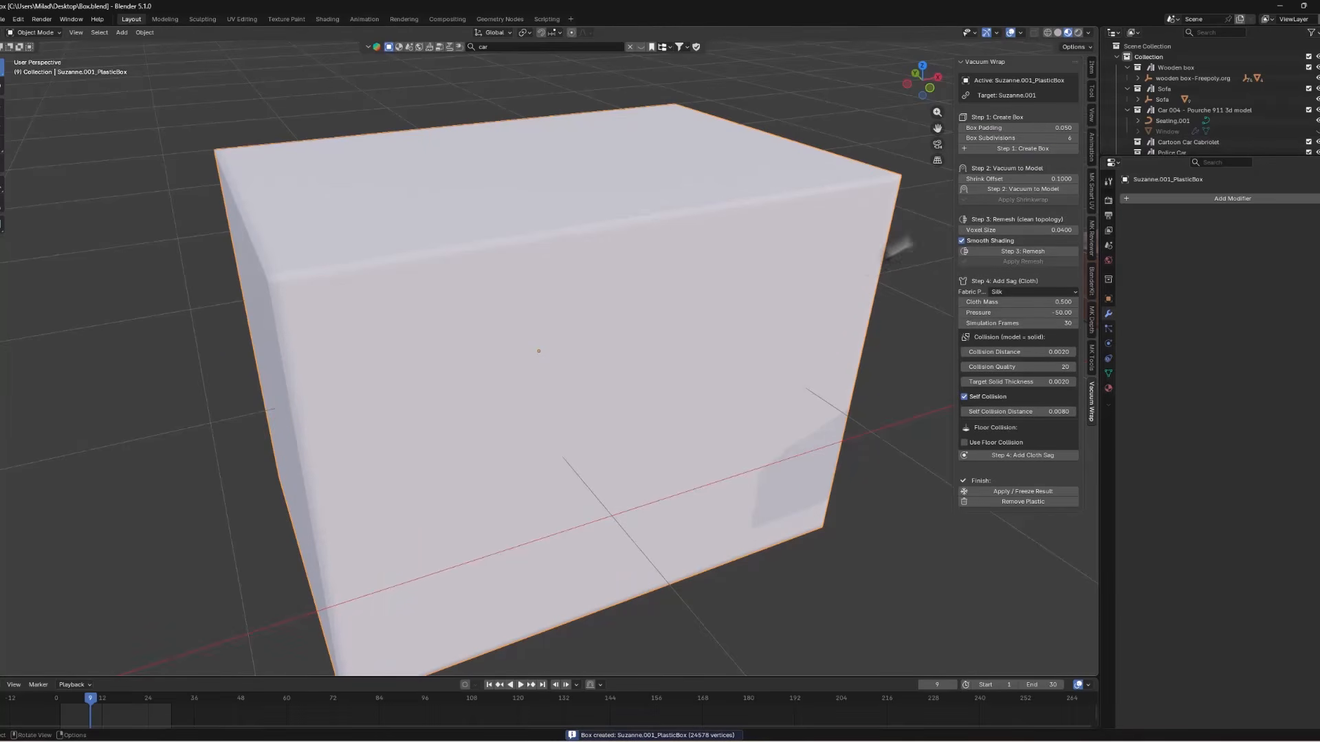
Step: Vacuum the box onto the monkey head with a 0.1 shrink offset, and remesh it at 0.04 voxel size, applying both modifiers
{"action": "left_click", "coordinate": [1012, 190]}
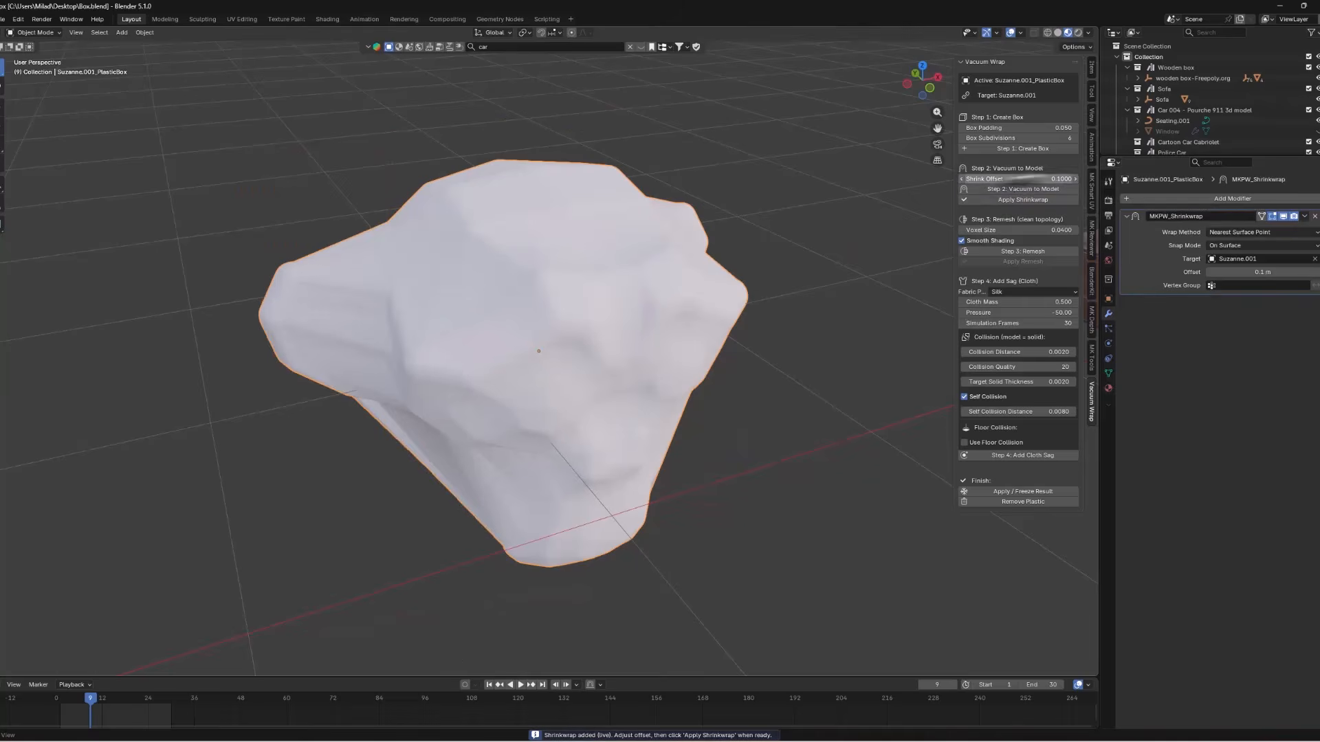
{"action": "left_click", "coordinate": [1013, 200]}
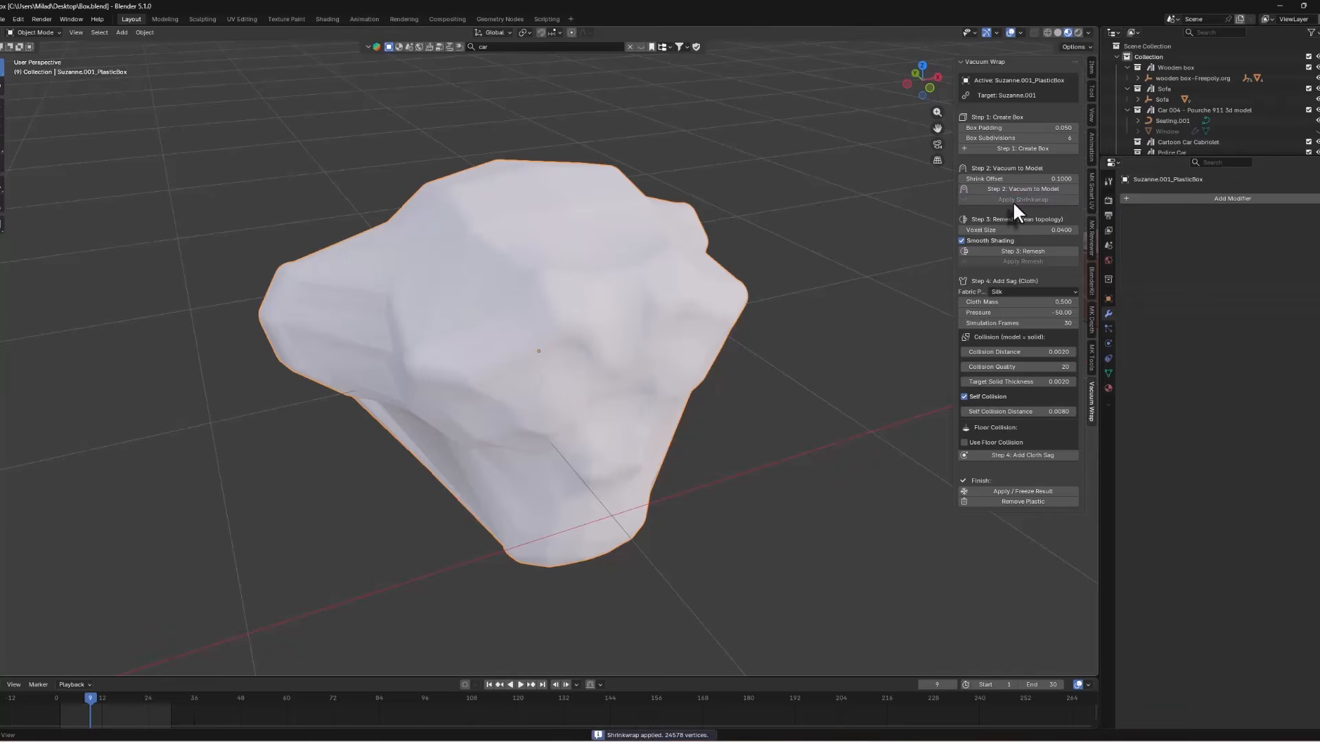
{"action": "left_click", "coordinate": [1024, 250]}
{"action": "left_click", "coordinate": [1025, 262]}
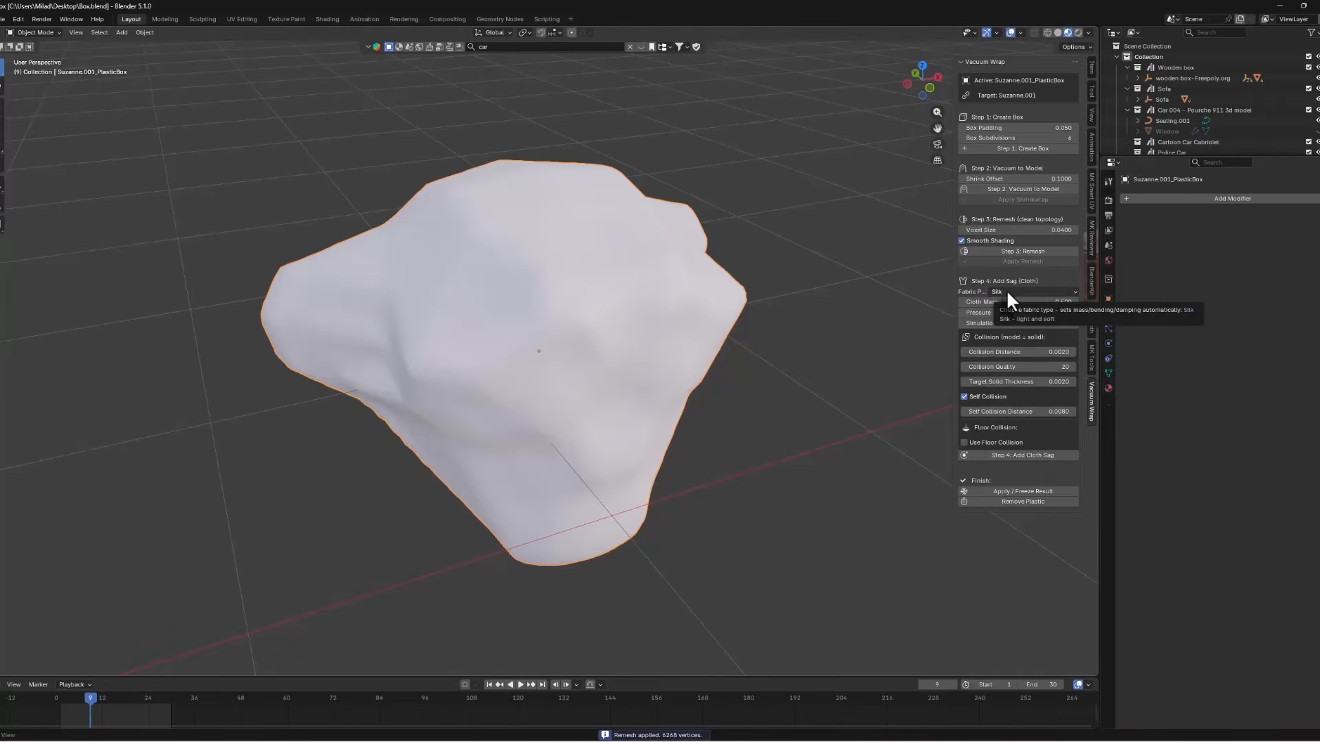
Step: Add Silk cloth sag over 30 frames to the monkey head's wrap and set the timeline to frame 8
{"action": "left_click", "coordinate": [1023, 457]}
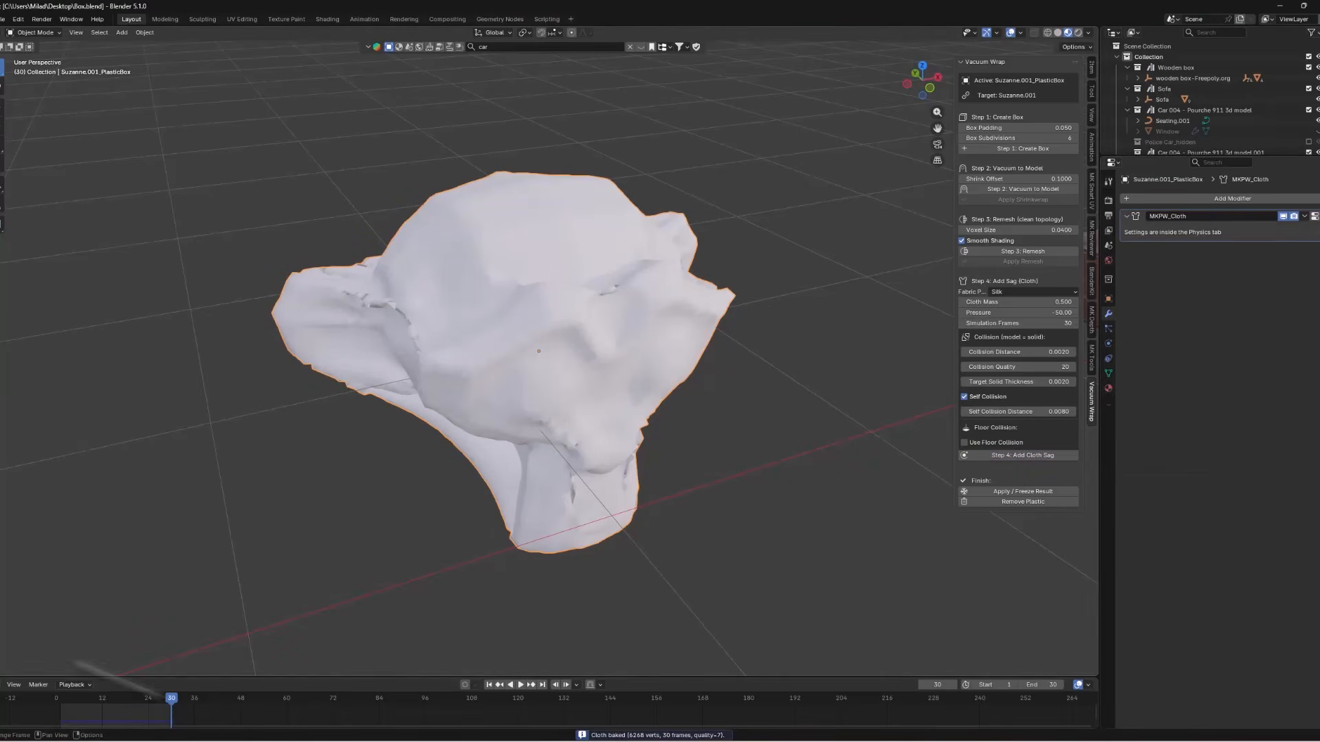
{"action": "left_click_drag", "start_coordinate": [167, 695], "coordinate": [72, 707]}
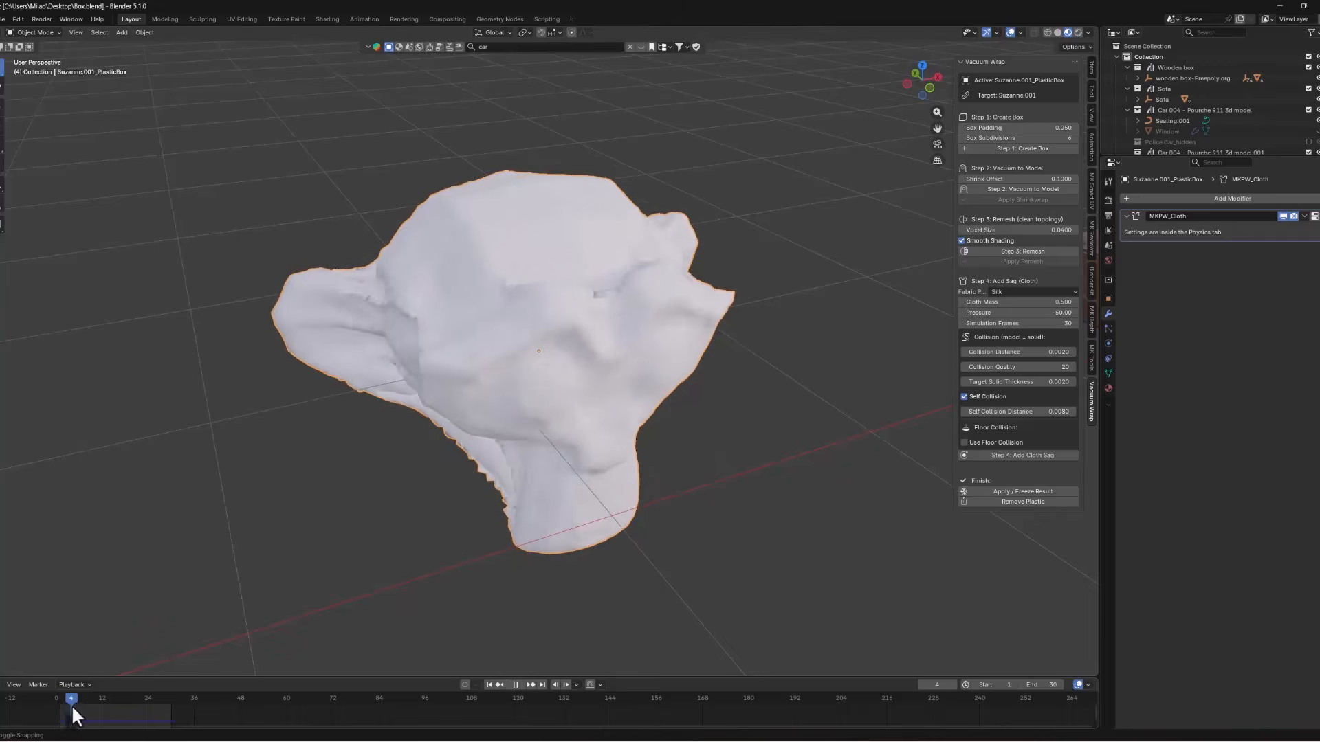
{"action": "middle_click_drag", "start_coordinate": [266, 583], "coordinate": [252, 560]}
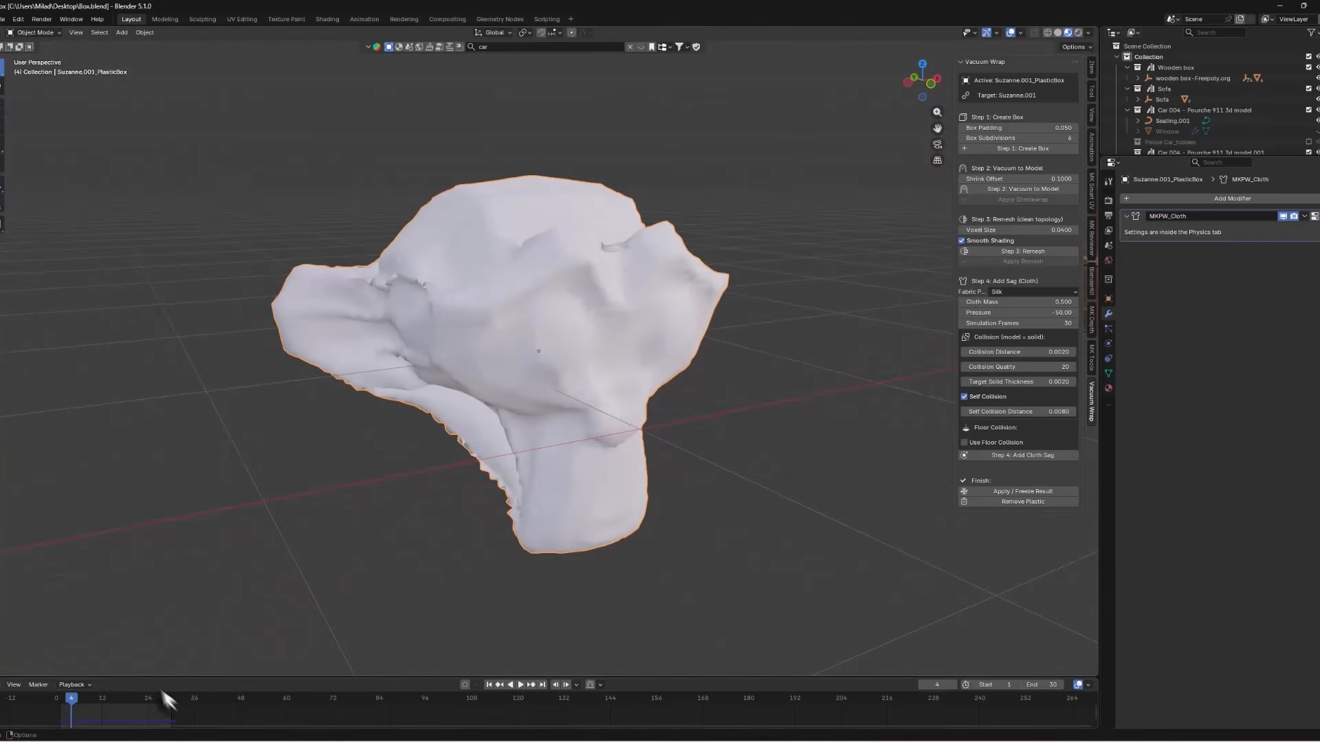
{"action": "mouse_move", "coordinate": [68, 702]}
{"action": "left_mouse_down"}
{"action": "mouse_move", "coordinate": [130, 695]}
{"action": "mouse_move", "coordinate": [86, 697]}
{"action": "left_mouse_up"}
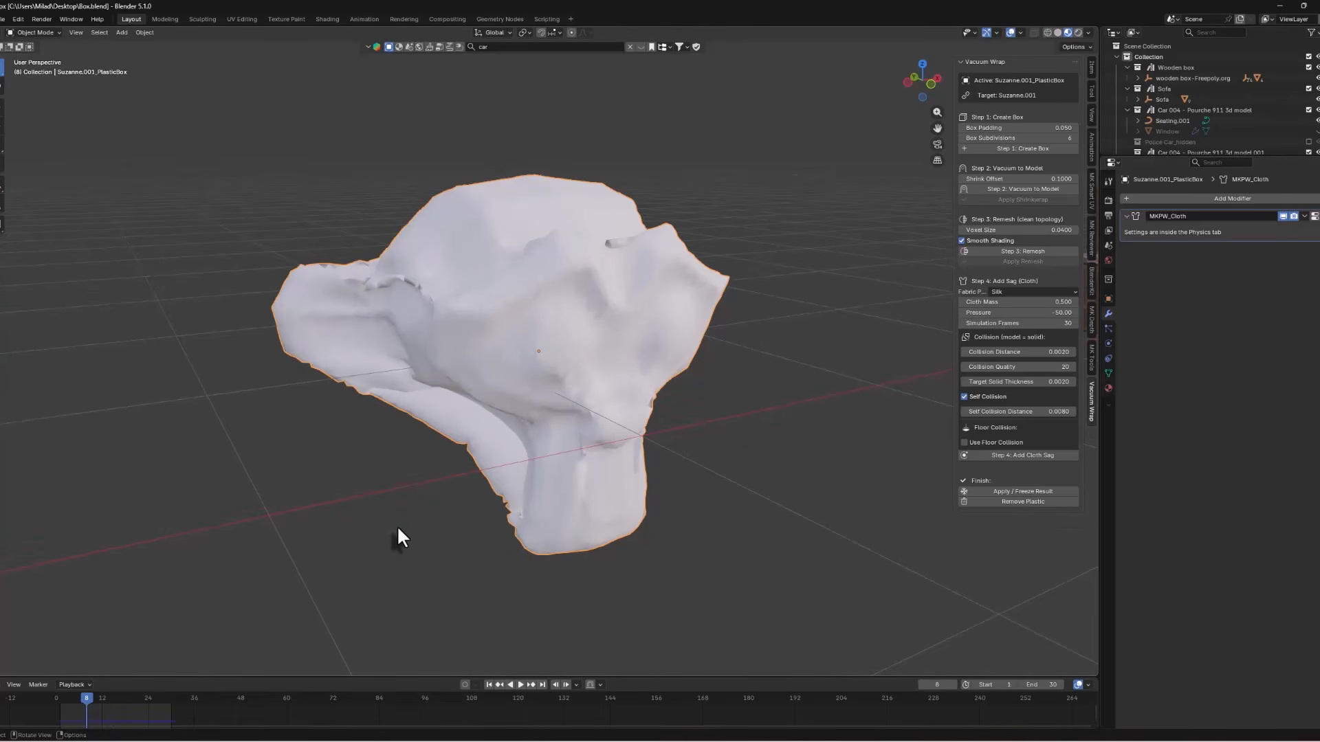
{"action": "middle_click_drag", "start_coordinate": [398, 528], "coordinate": [446, 519]}
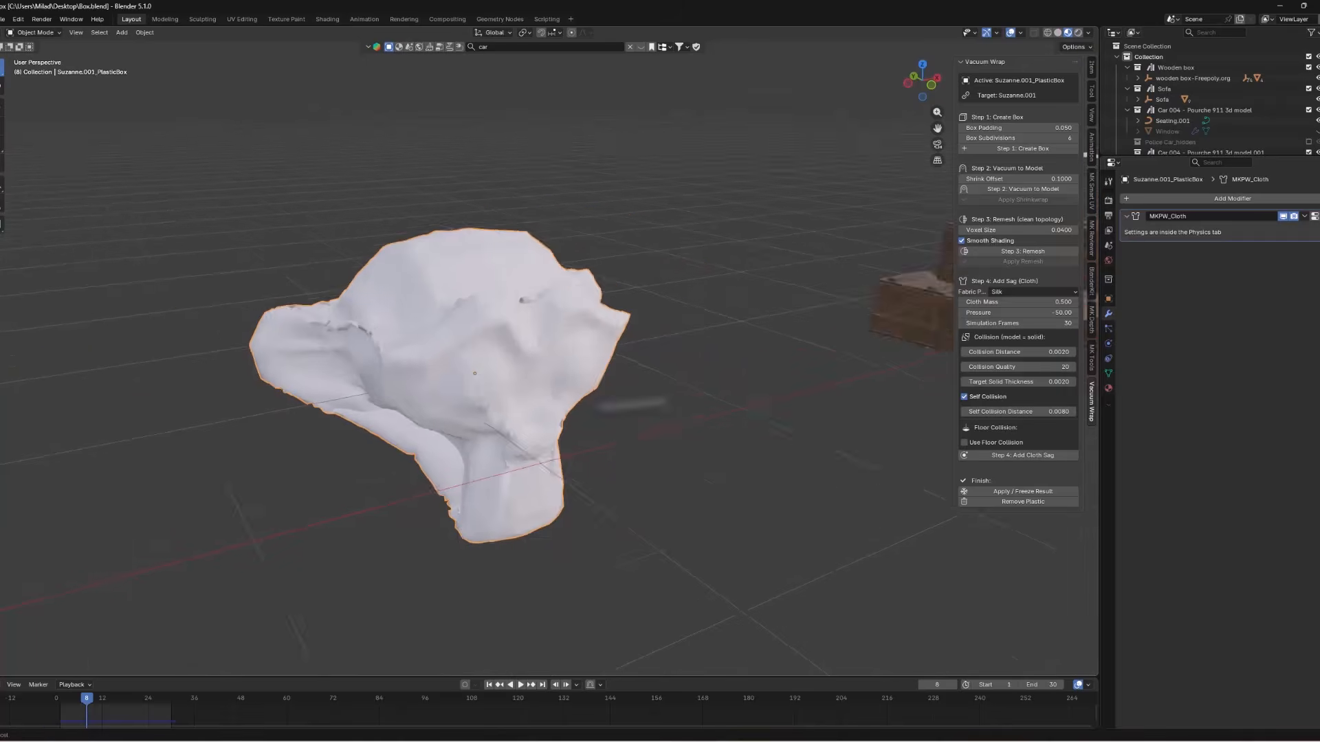
Step: Create a Vacuum Wrap box around the stack of wooden crates
{"action": "middle_click_drag", "start_coordinate": [474, 373], "coordinate": [437, 415]}
{"action": "left_click", "coordinate": [433, 389]}
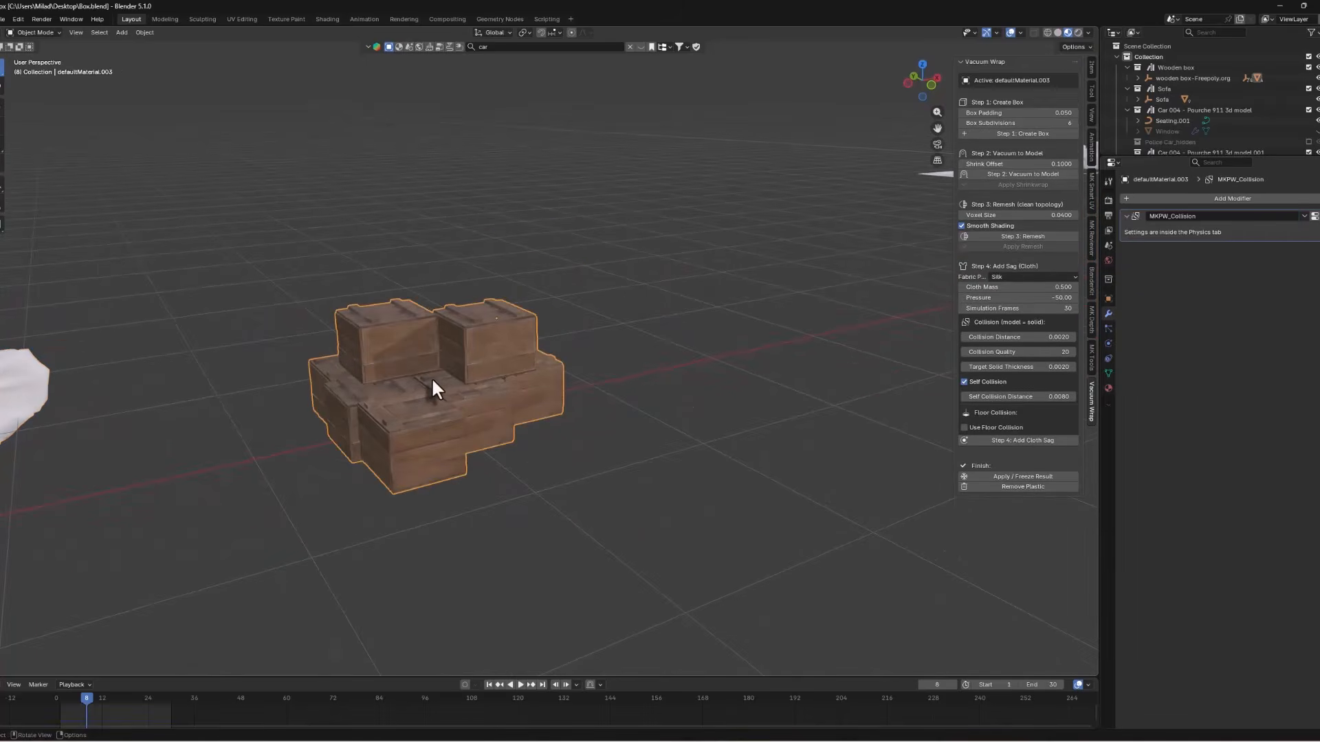
{"action": "scroll", "coordinate": [432, 385], "scroll_direction": "up", "scroll_amount": 4}
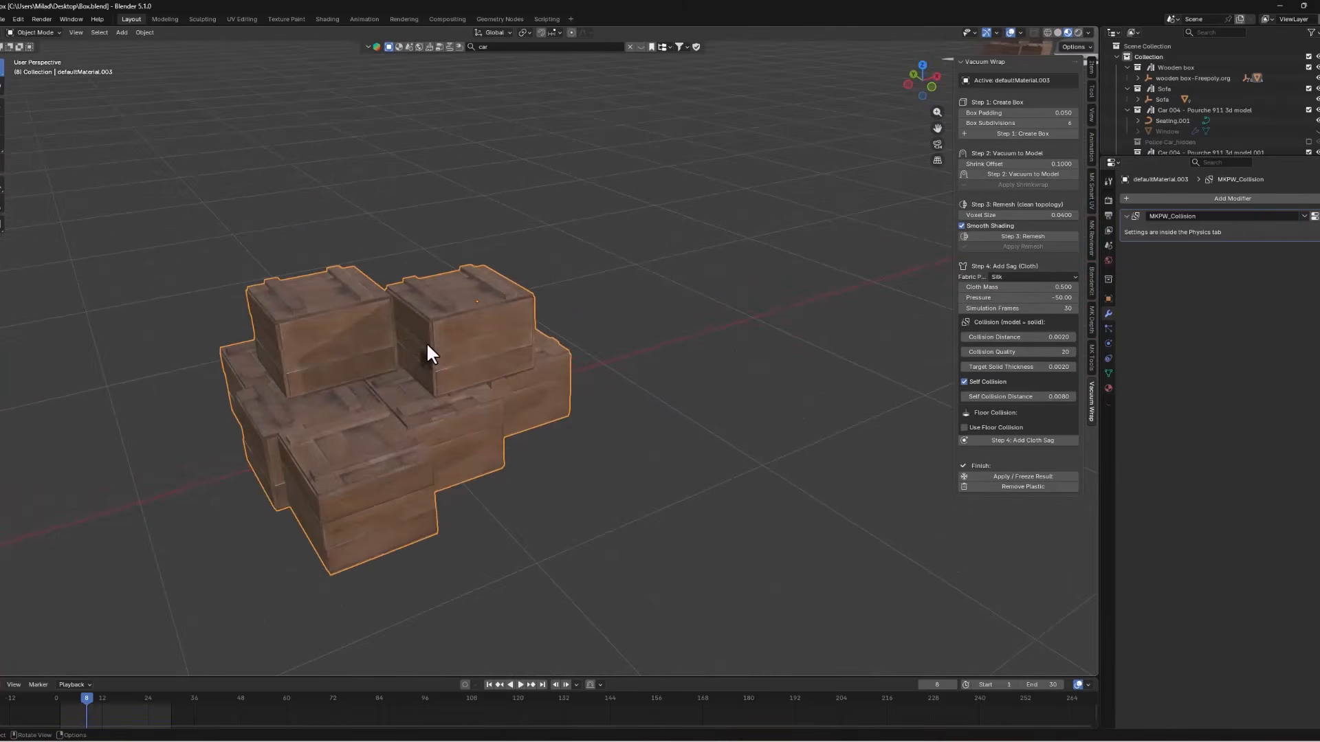
{"action": "middle_click_drag", "start_coordinate": [424, 339], "coordinate": [554, 358], "text": "shift"}
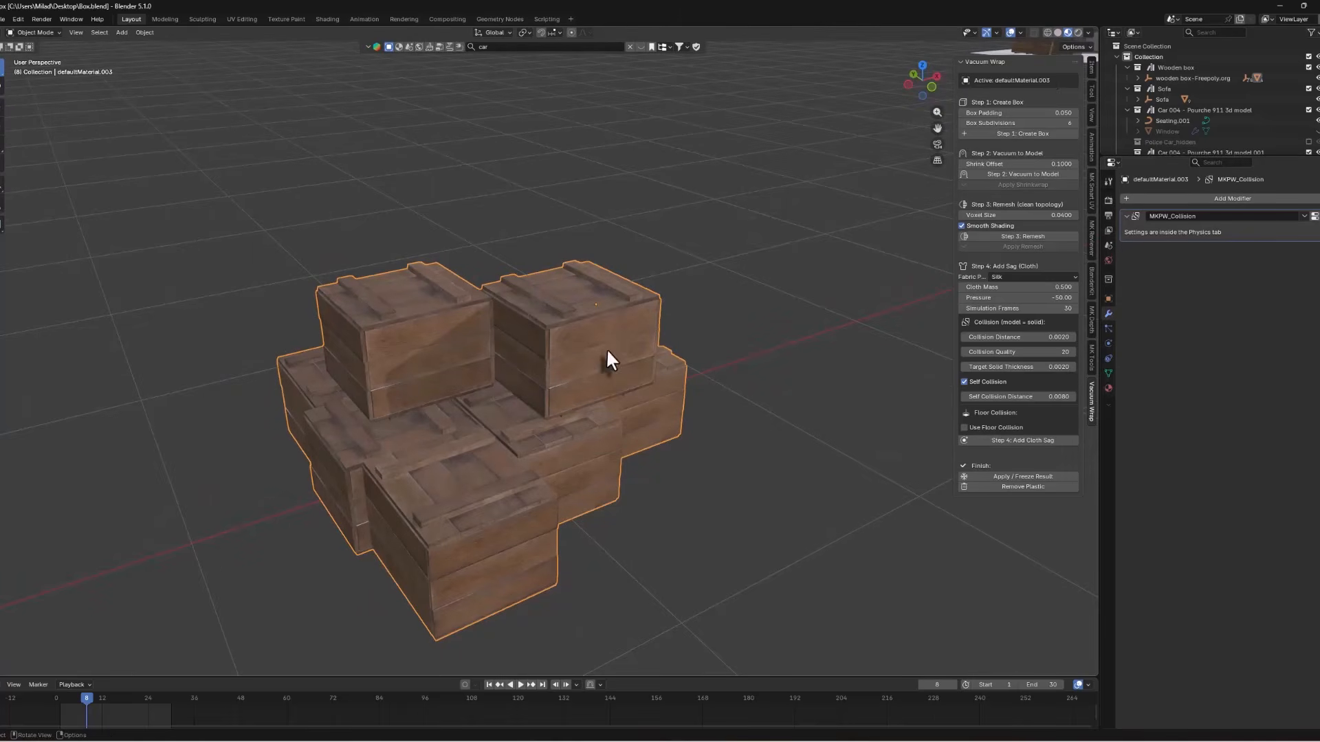
{"action": "left_click", "coordinate": [1023, 134]}
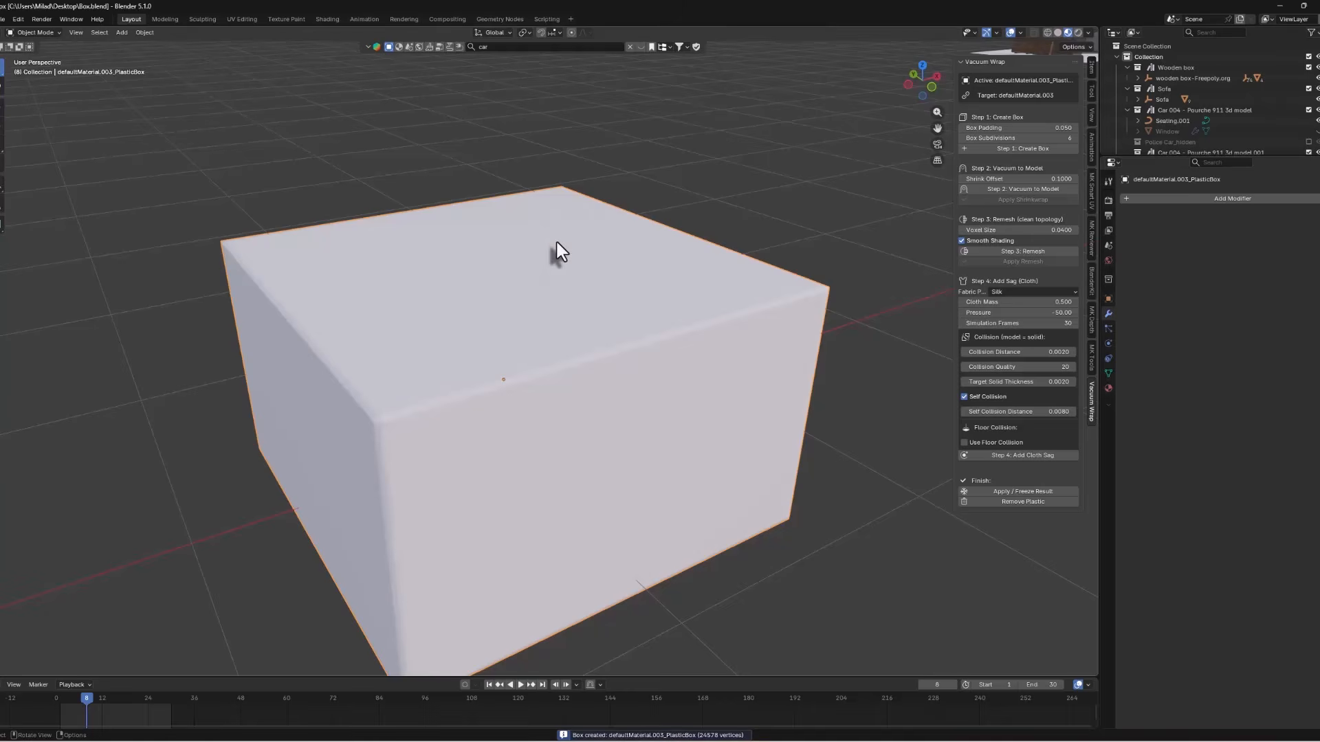
Step: Vacuum the box onto the wooden crates with a 0.1 shrink offset and apply the shrinkwrap
{"action": "left_click", "coordinate": [1016, 191]}
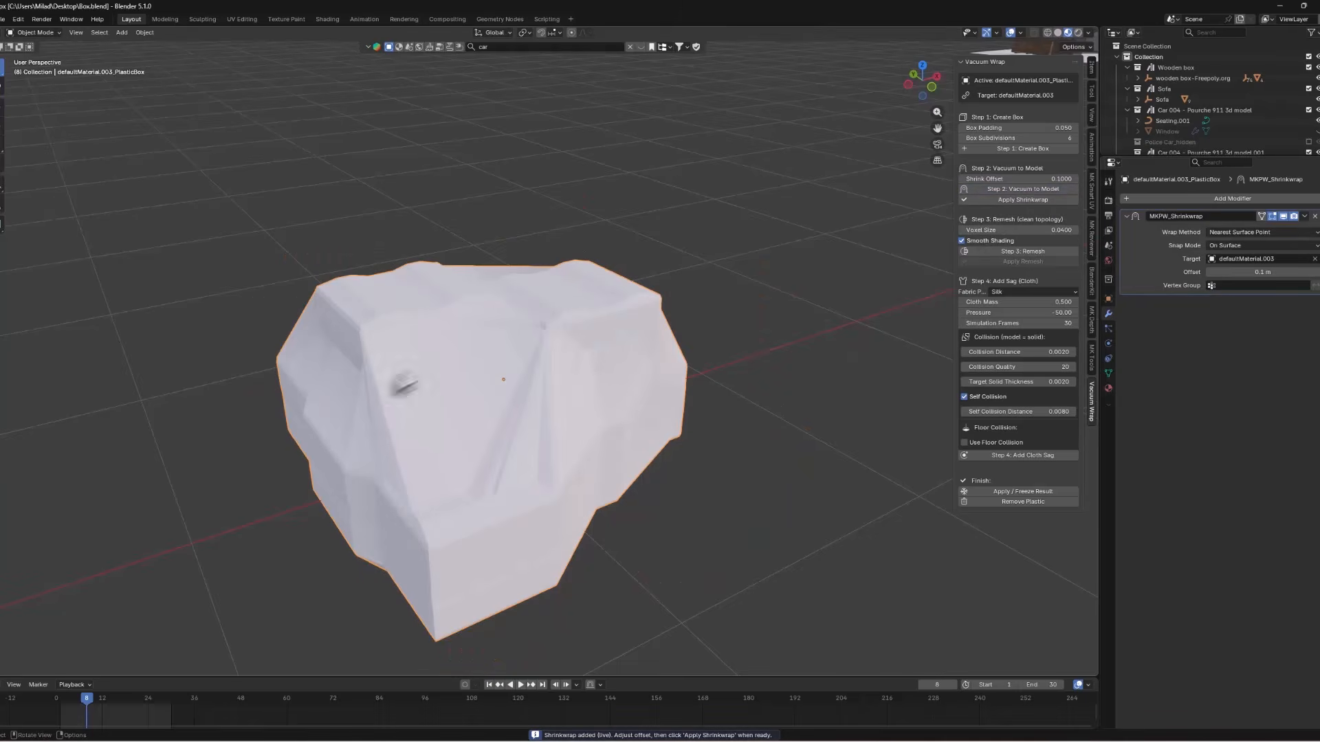
{"action": "mouse_move", "coordinate": [508, 382]}
{"action": "middle_mouse_down"}
{"action": "mouse_move", "coordinate": [533, 385]}
{"action": "mouse_move", "coordinate": [454, 380]}
{"action": "mouse_move", "coordinate": [521, 392]}
{"action": "middle_mouse_up"}
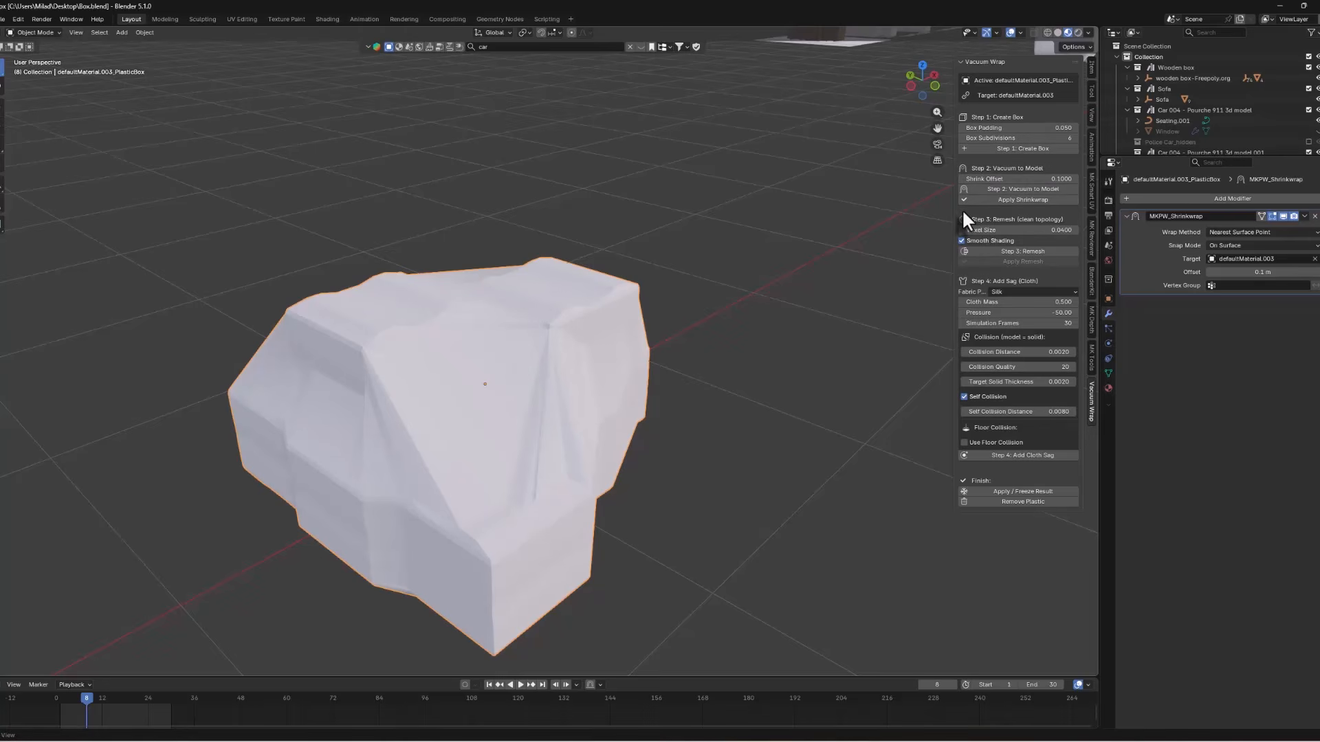
{"action": "left_click", "coordinate": [1022, 201]}
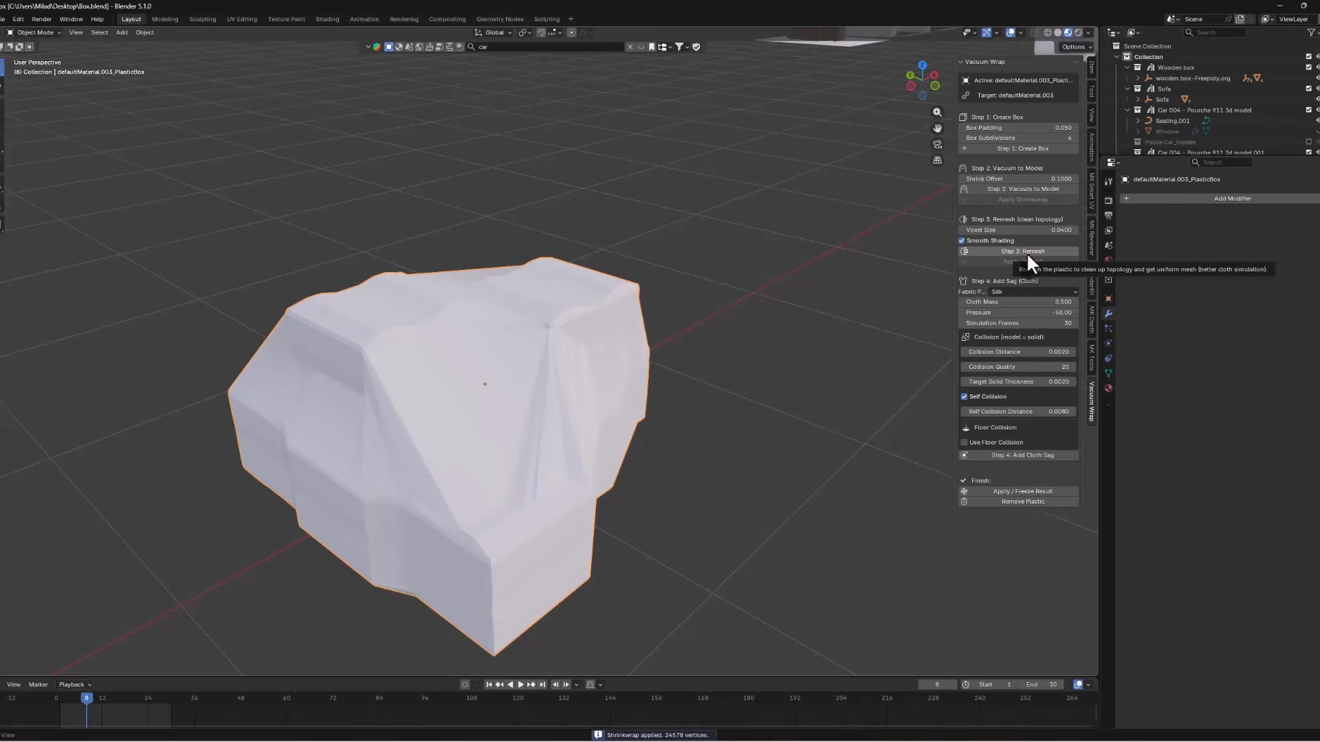
Step: Remesh the crates' wrap at 0.04 voxel size, apply it, and add 30-frame Silk cloth sag, viewing it at frame 2
{"action": "left_click", "coordinate": [1025, 251]}
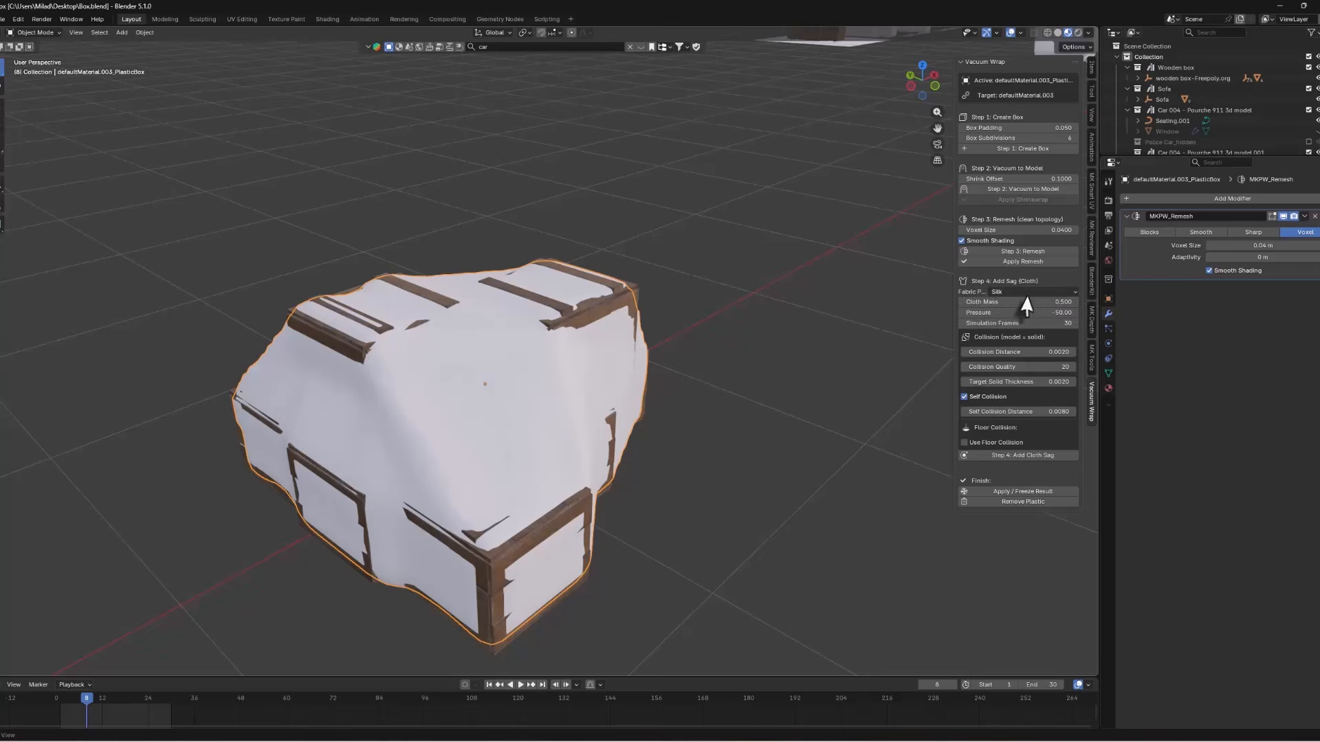
{"action": "left_click", "coordinate": [1025, 261]}
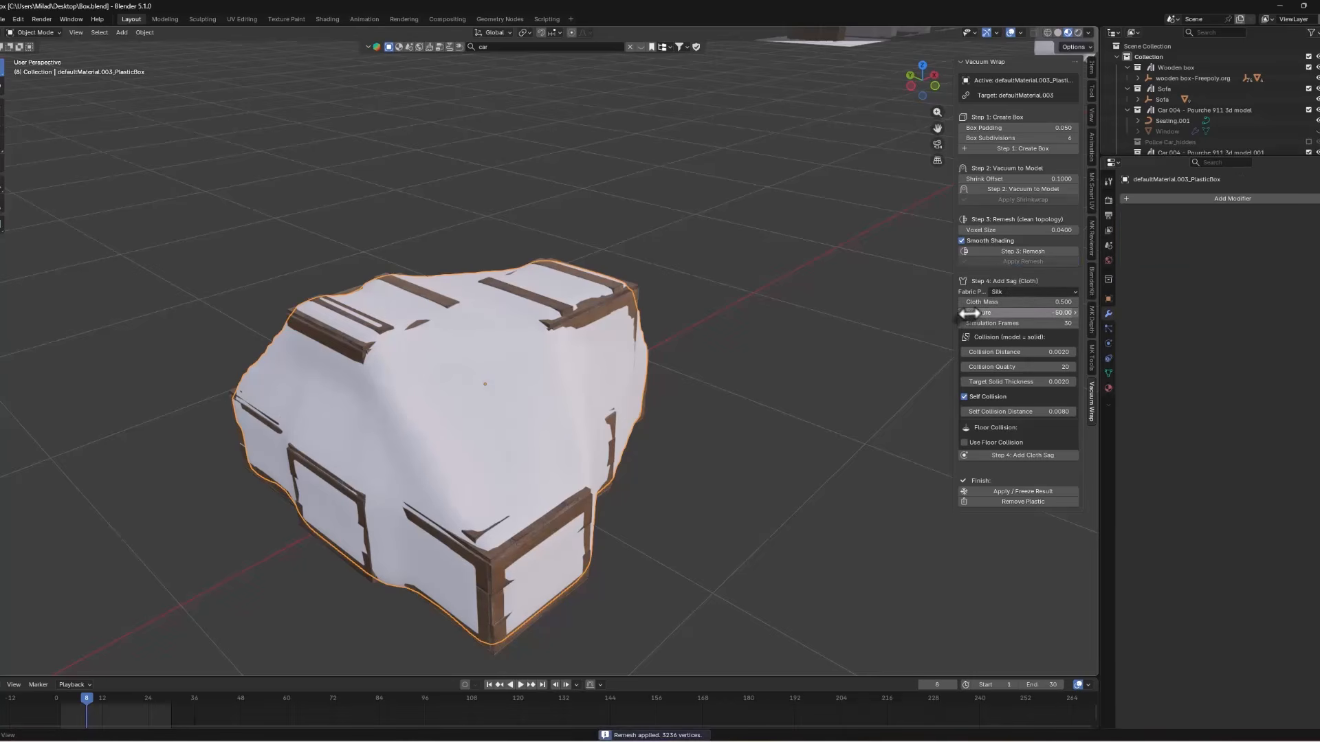
{"action": "left_click", "coordinate": [1020, 456]}
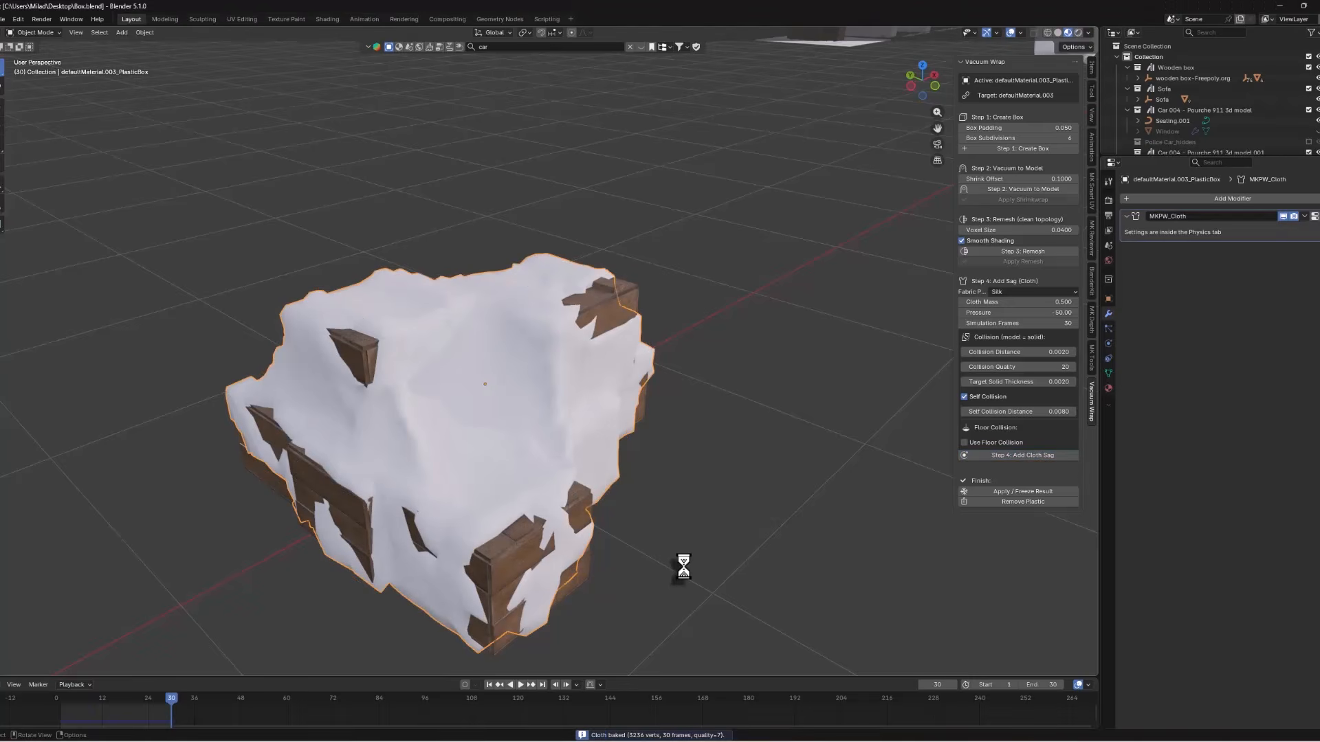
{"action": "left_click_drag", "start_coordinate": [170, 699], "coordinate": [64, 708]}
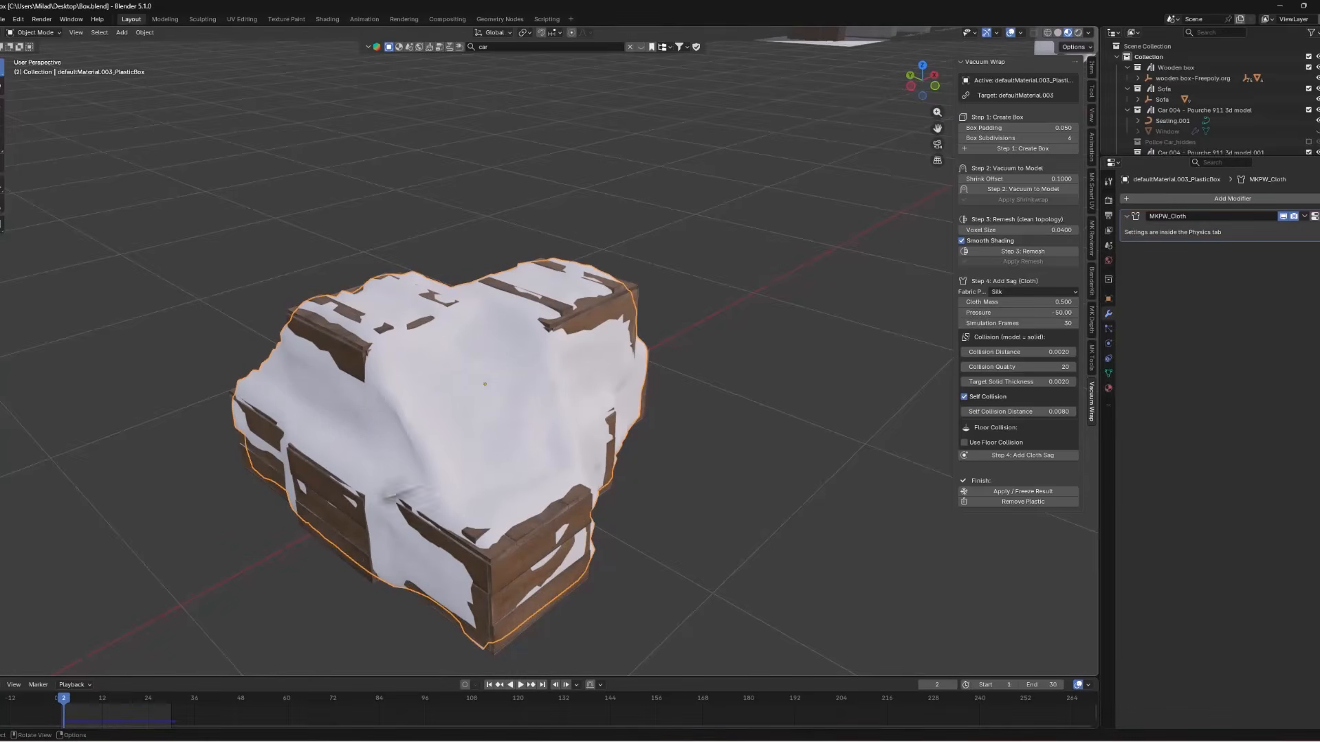
Step: Try scaling the plastic wrap and shrinking the crates inside it, and undo the crates' scaling
{"action": "key", "text": "s"}
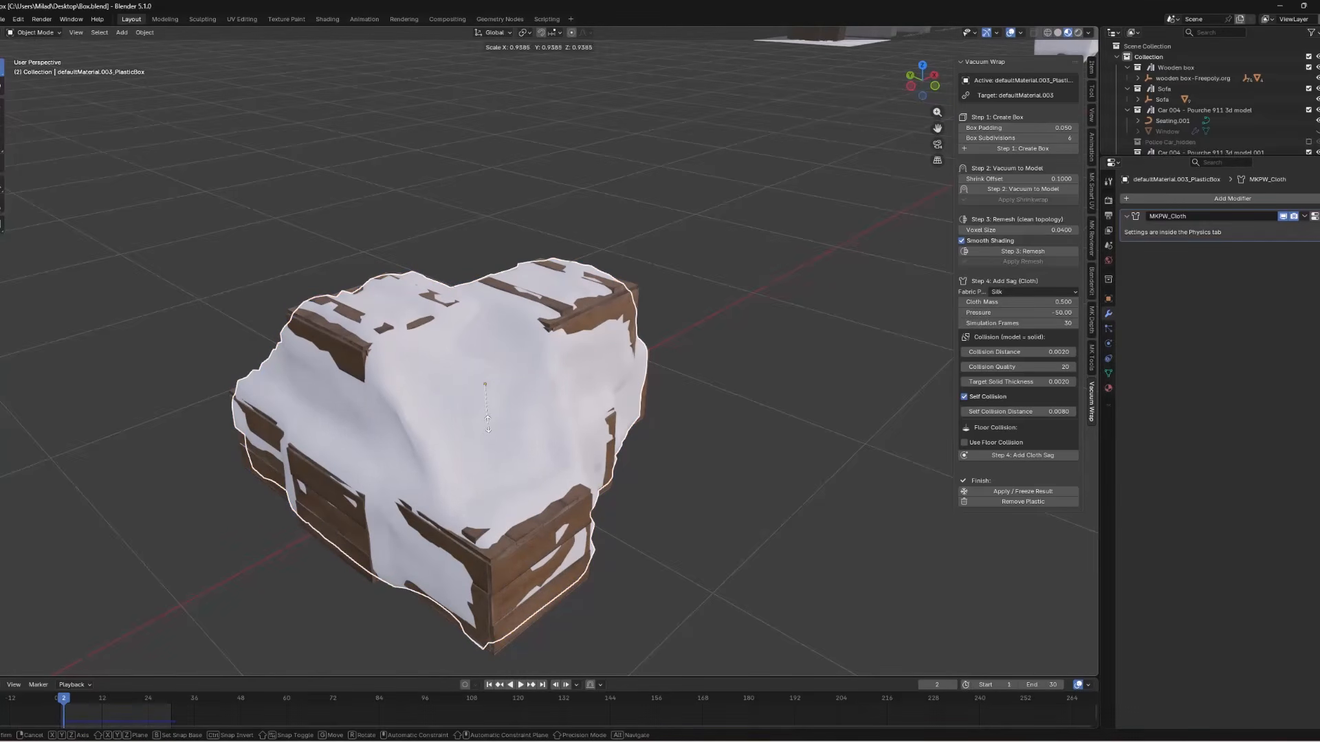
{"action": "left_click", "coordinate": [489, 423]}
{"action": "left_click", "coordinate": [584, 324]}
{"action": "key", "text": "s"}
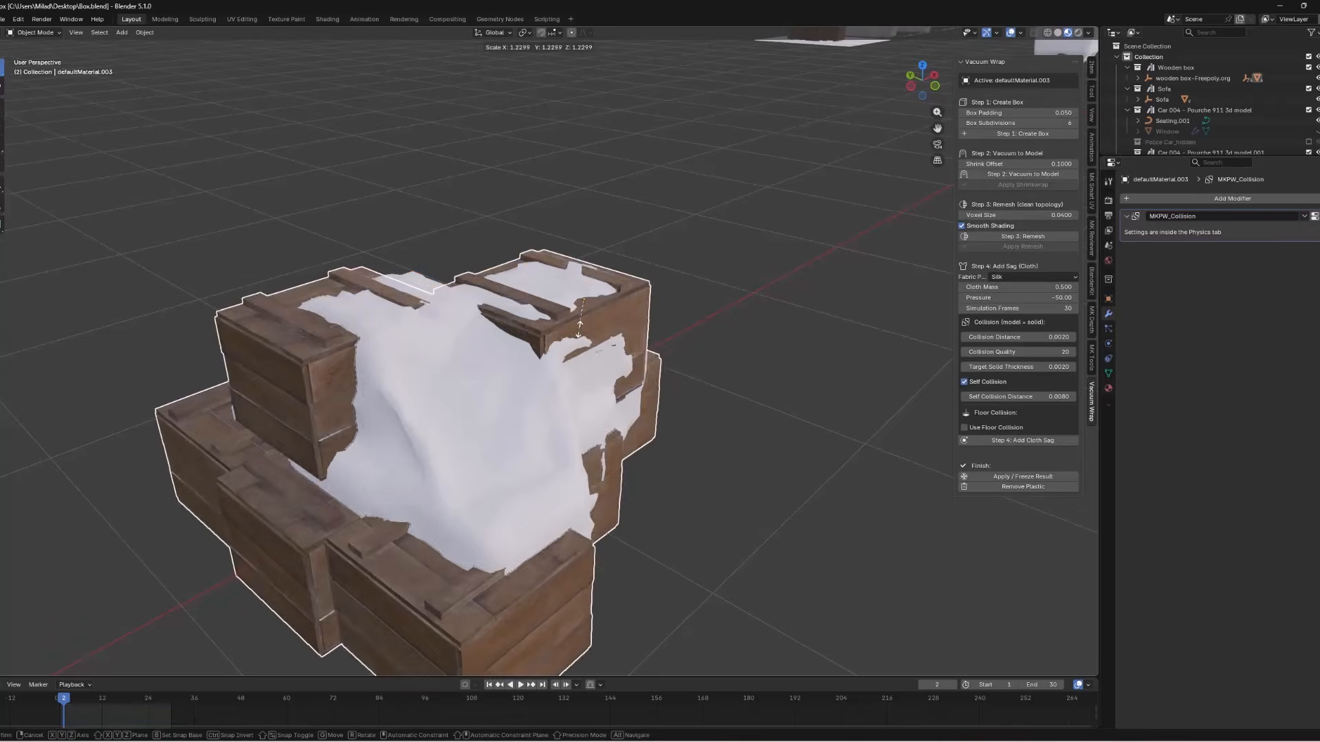
{"action": "left_click", "coordinate": [505, 347]}
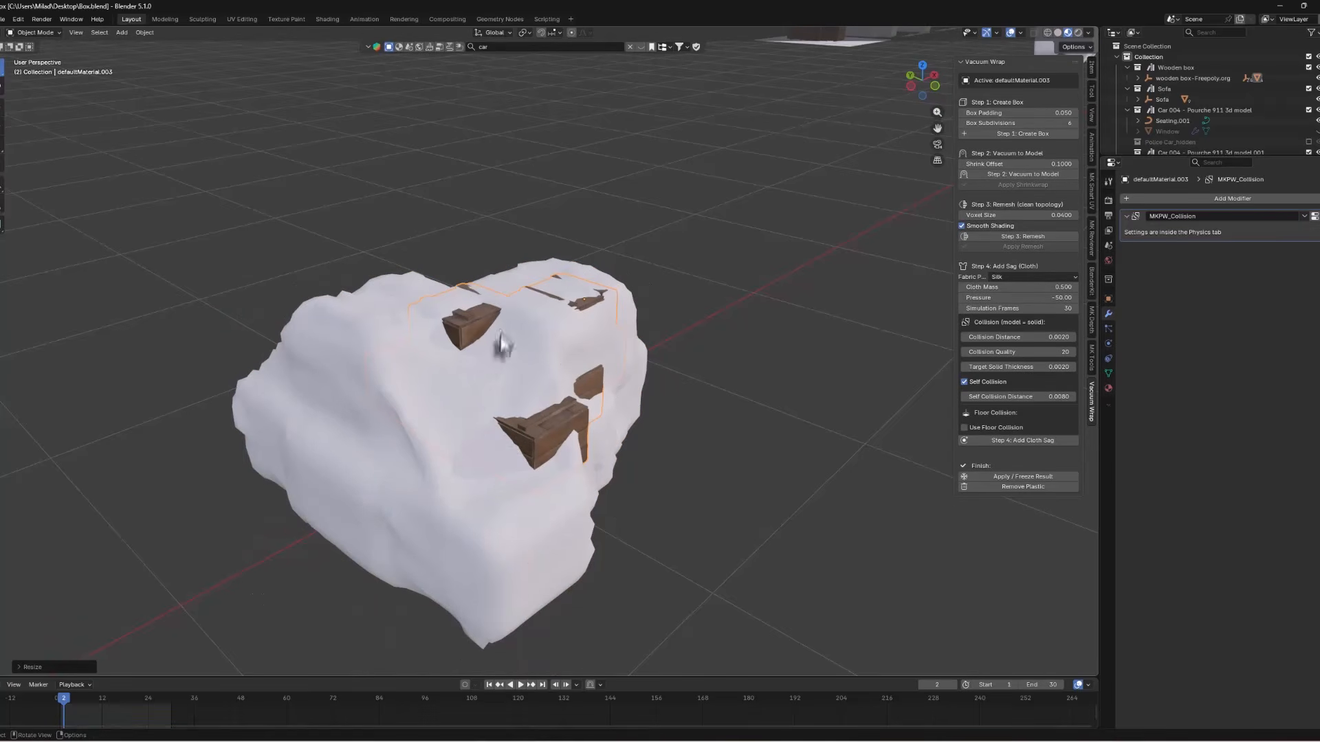
{"action": "key", "text": "ctrl+z"}
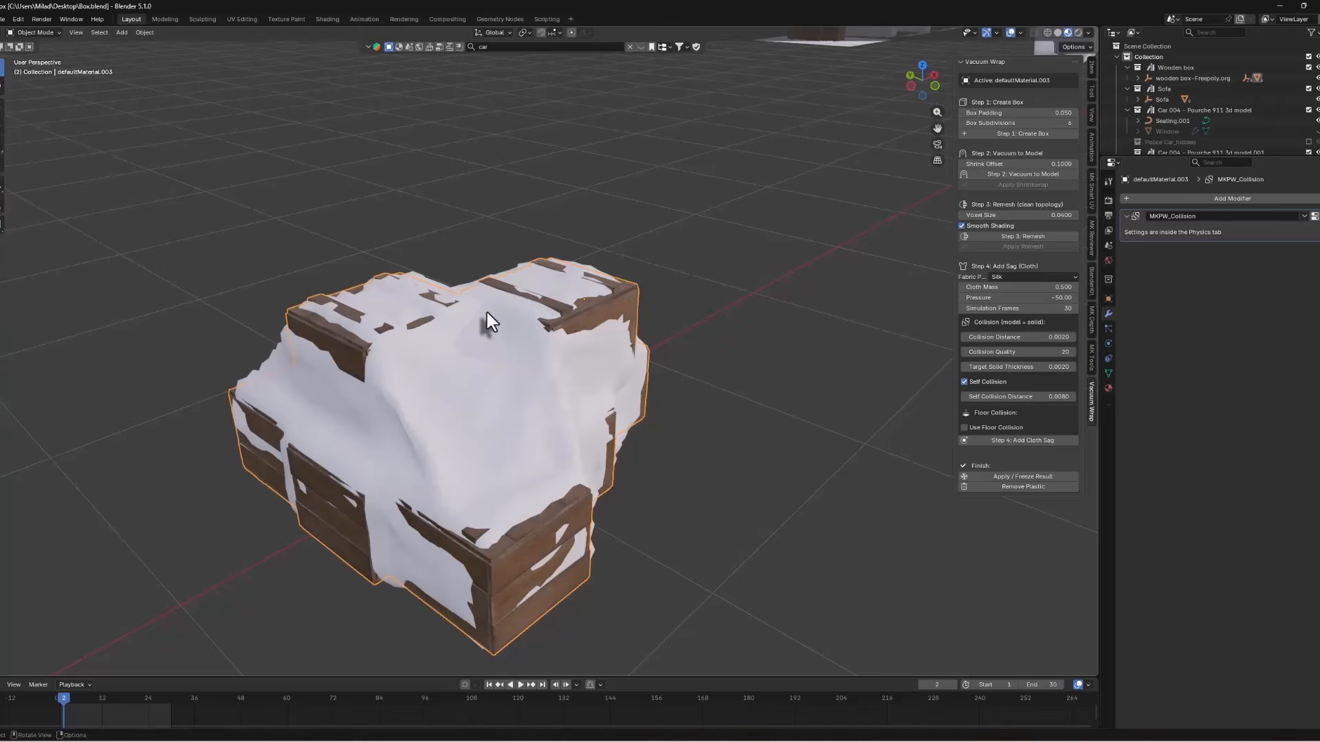
Step: Remove the plastic wrap from the wooden crates and create a new Vacuum Wrap box around them
{"action": "left_click", "coordinate": [518, 407]}
{"action": "left_click", "coordinate": [1000, 501]}
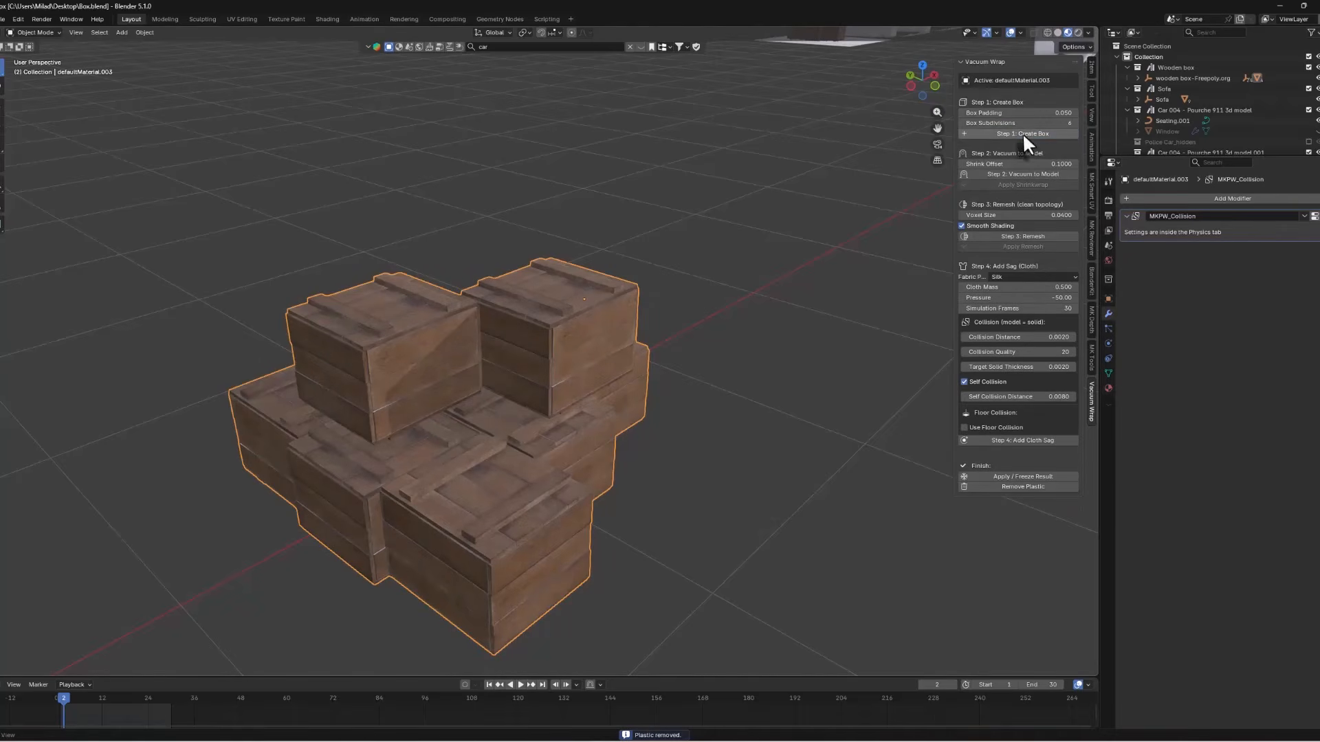
{"action": "left_click", "coordinate": [1021, 132]}
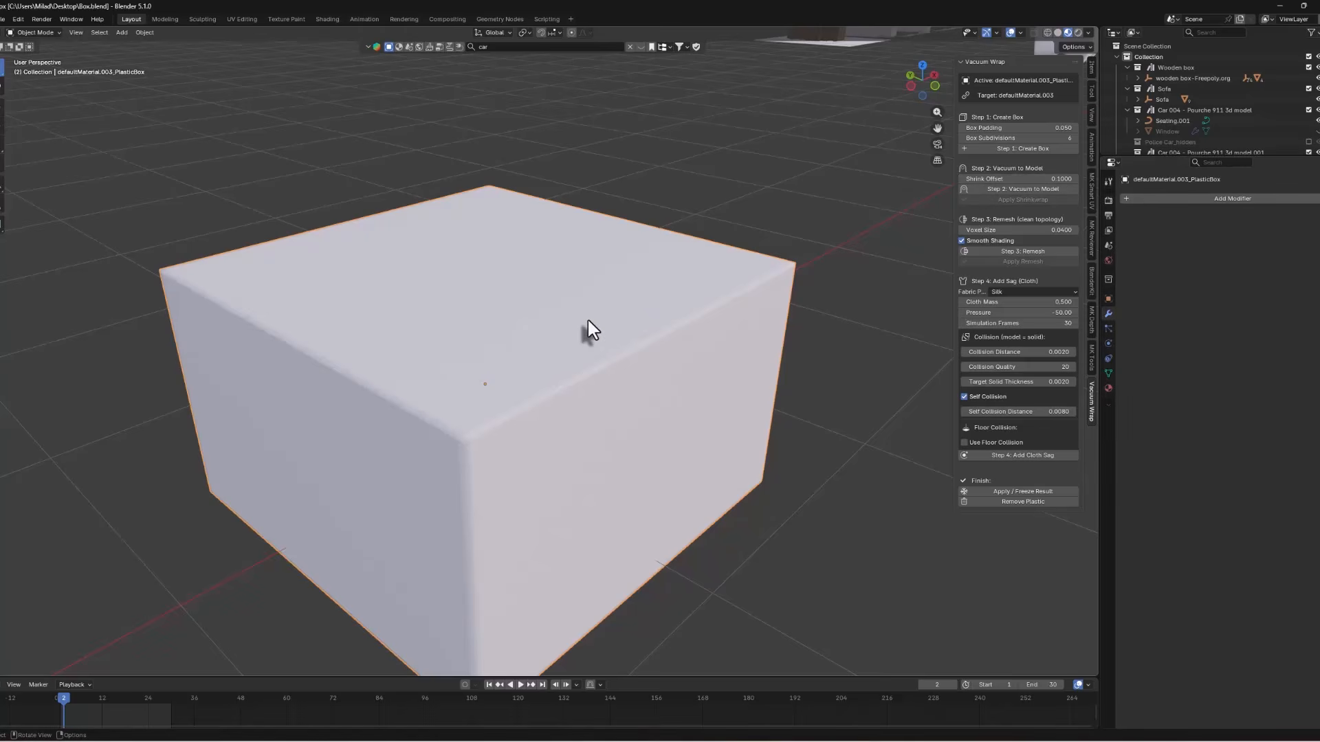
Step: Set the Shrink Offset for vacuuming the new crate box to 1
{"action": "left_click", "coordinate": [1045, 179]}
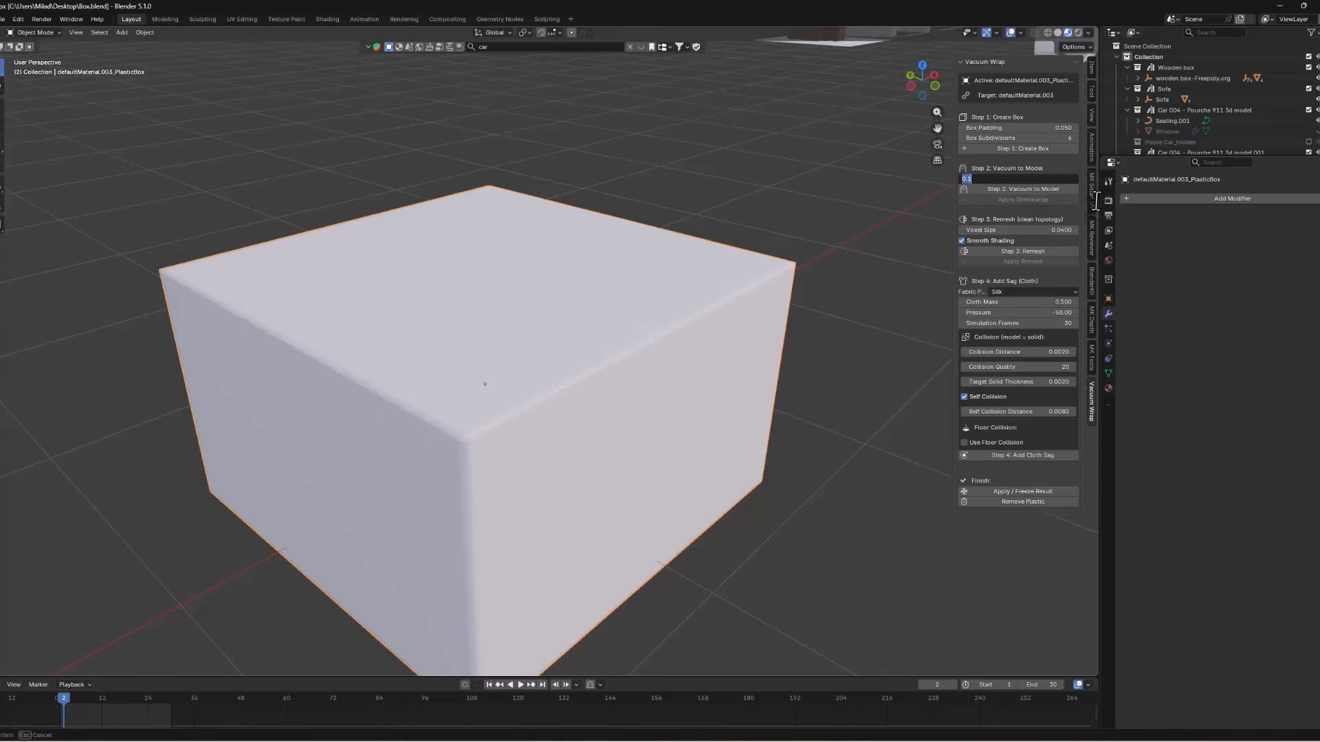
{"action": "type", "text": "1"}
{"action": "key", "text": "Return"}
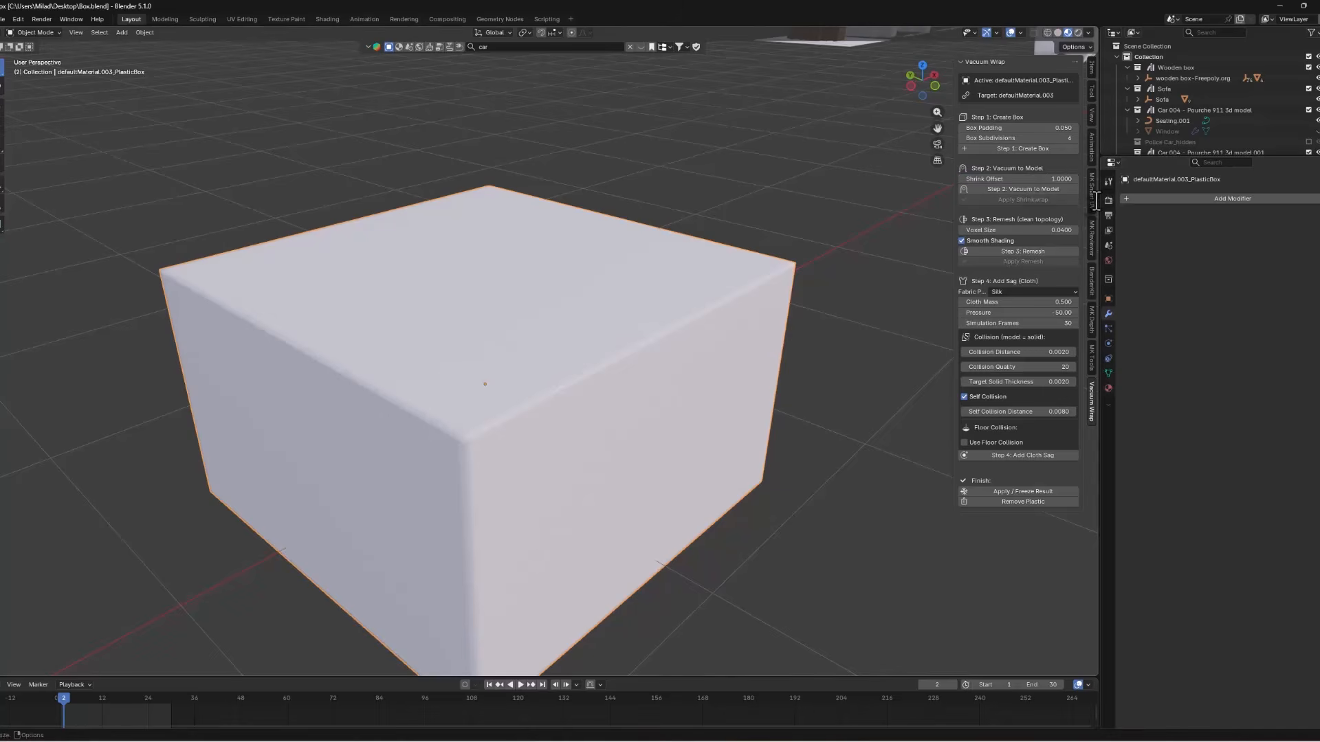
Step: Vacuum the new box onto the wooden crates and set the remesh Voxel Size to 0.02
{"action": "left_click", "coordinate": [1024, 188]}
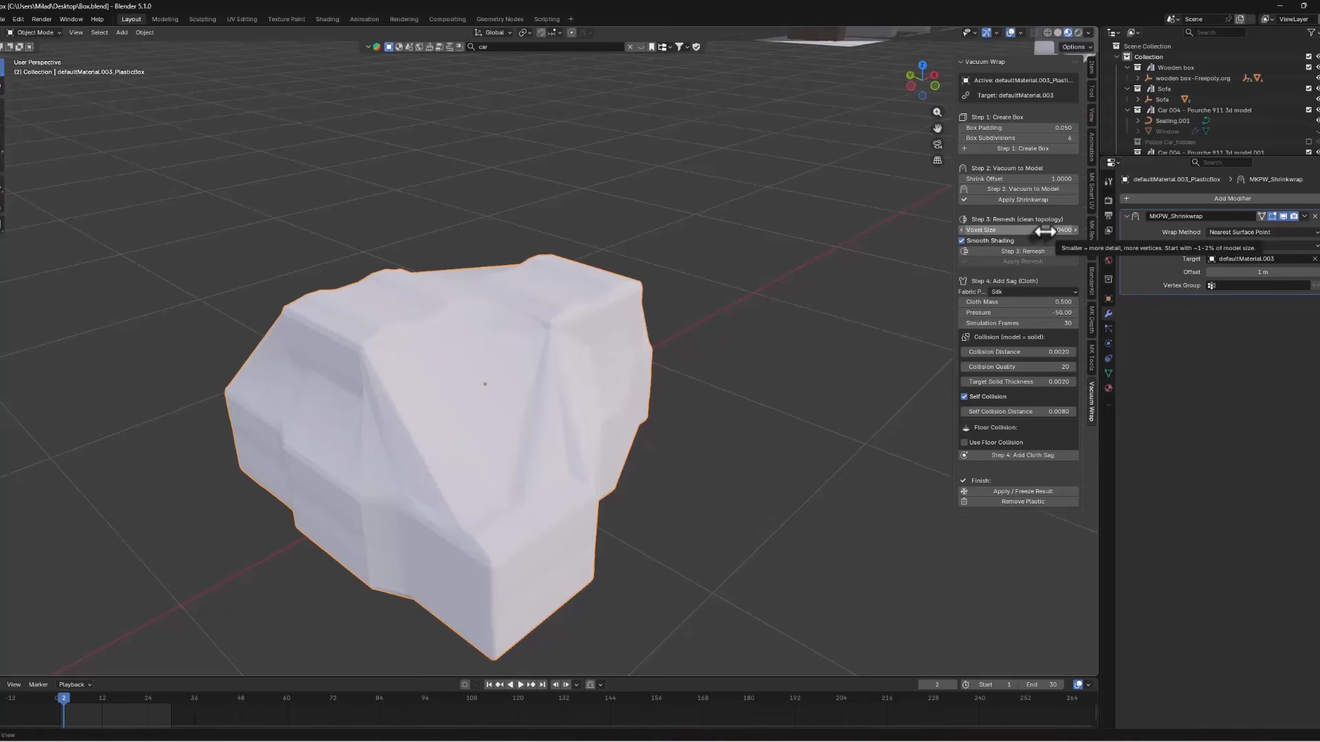
{"action": "left_click", "coordinate": [1040, 235]}
{"action": "left_click_drag", "start_coordinate": [968, 230], "coordinate": [972, 230]}
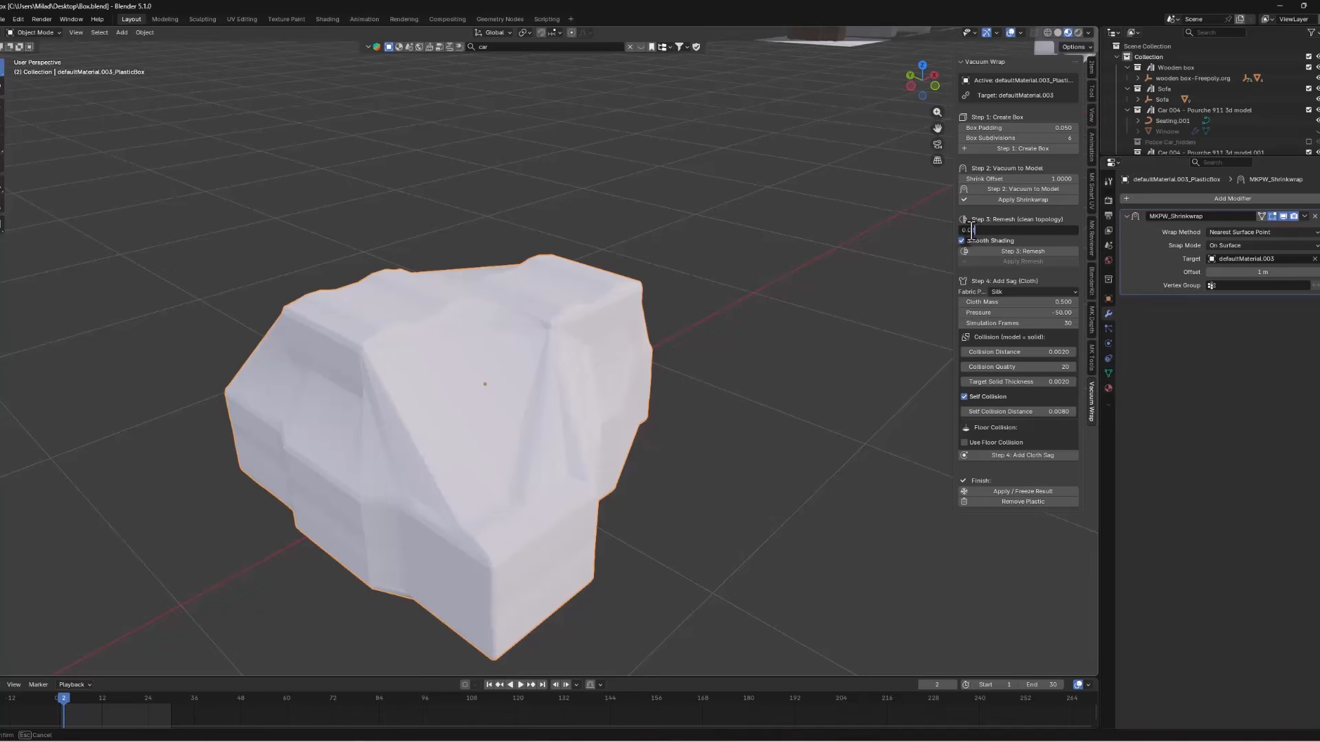
{"action": "type", "text": "2"}
{"action": "key", "text": "Return"}
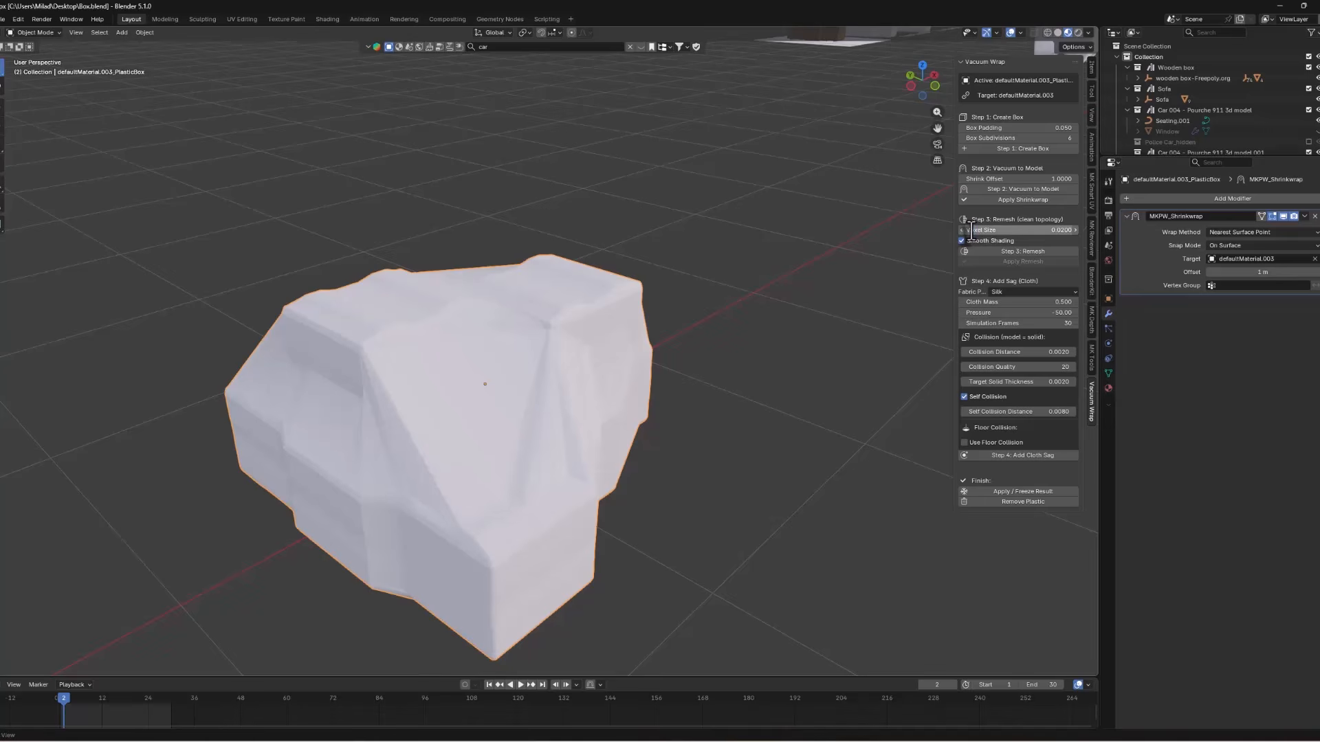
Step: Apply the shrinkwrap on the crates' plastic and remesh it at 0.02 voxel size with smooth shading
{"action": "left_click", "coordinate": [1034, 251]}
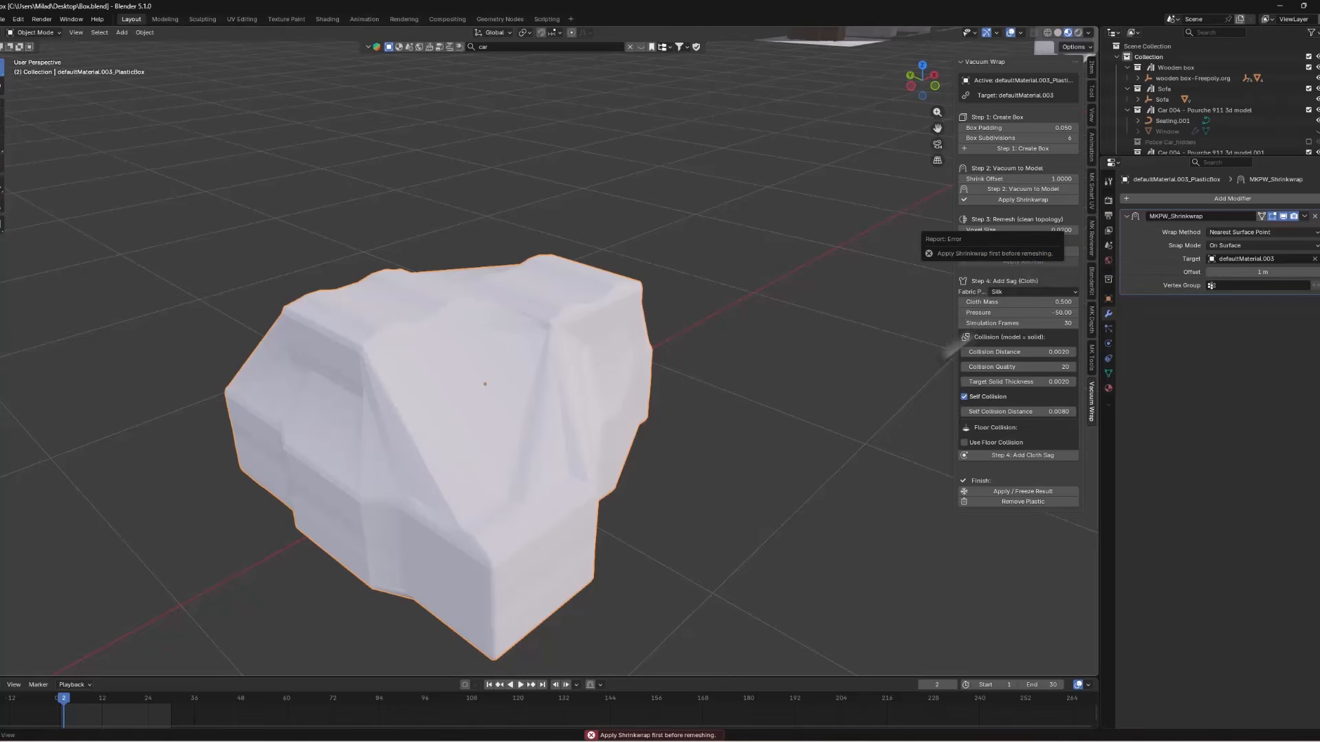
{"action": "left_click", "coordinate": [1034, 198]}
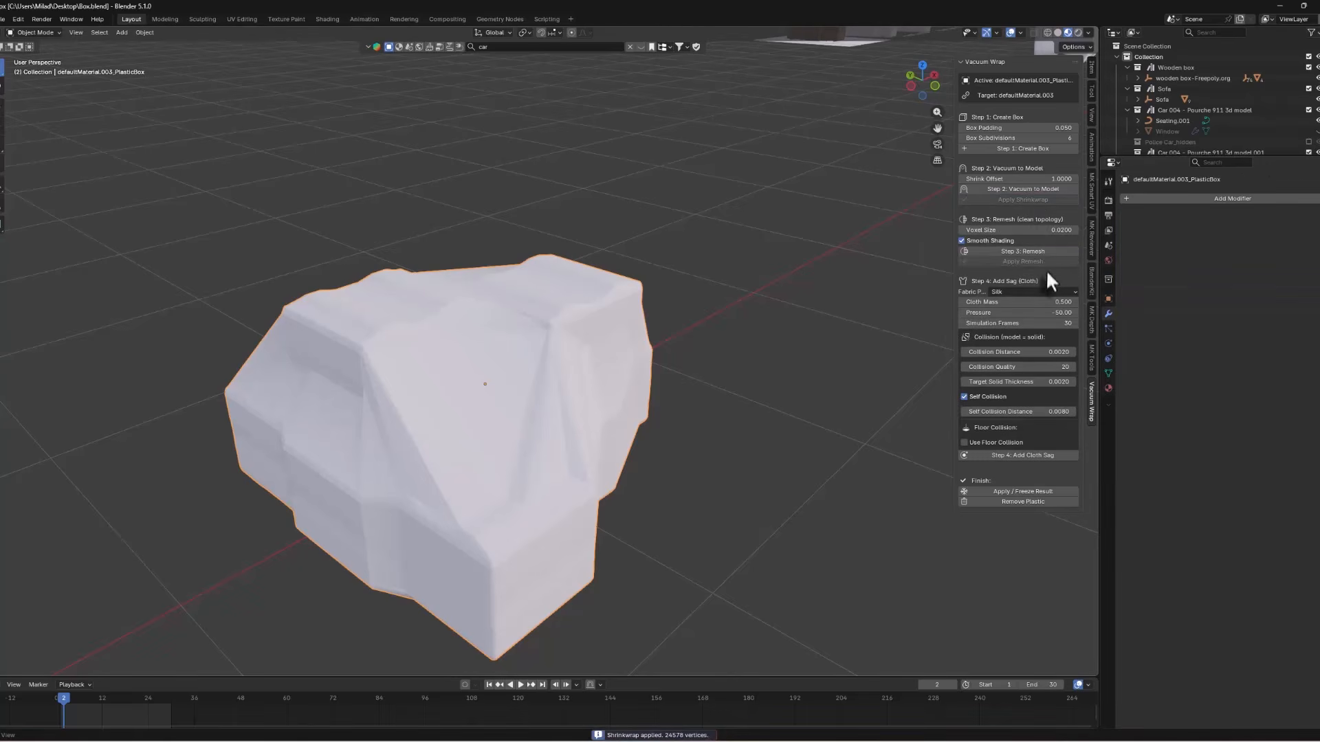
{"action": "left_click", "coordinate": [1044, 251]}
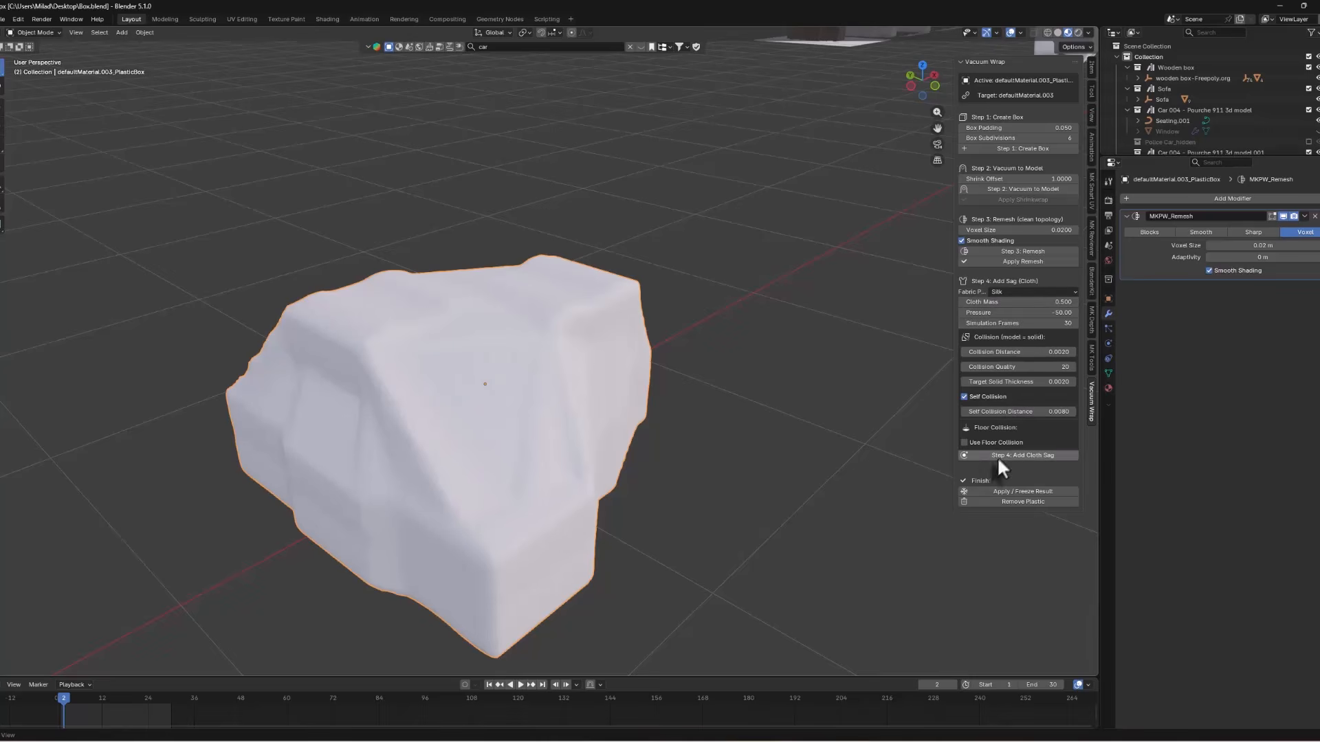
Step: Apply the remesh and add 30-frame Silk cloth sag to the crates' wrap, viewing it at frame 26
{"action": "left_click", "coordinate": [1025, 456]}
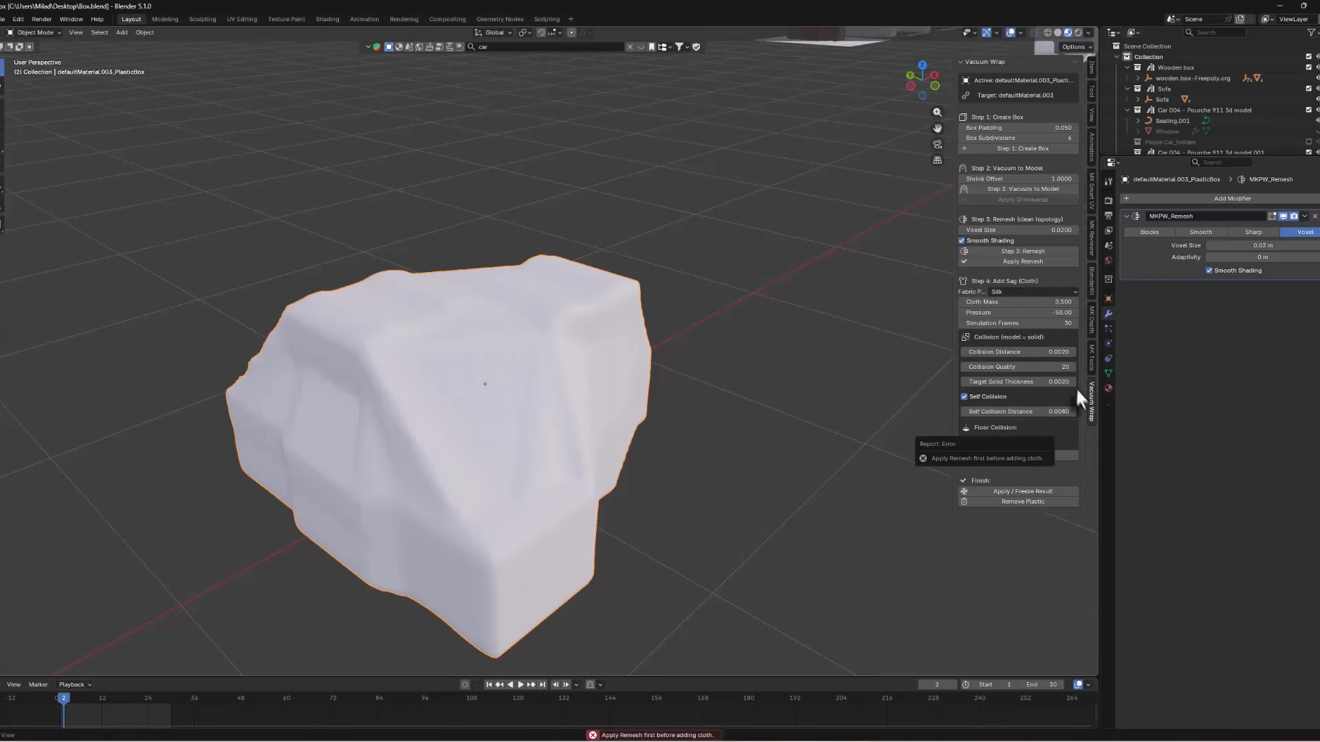
{"action": "left_click", "coordinate": [1025, 262]}
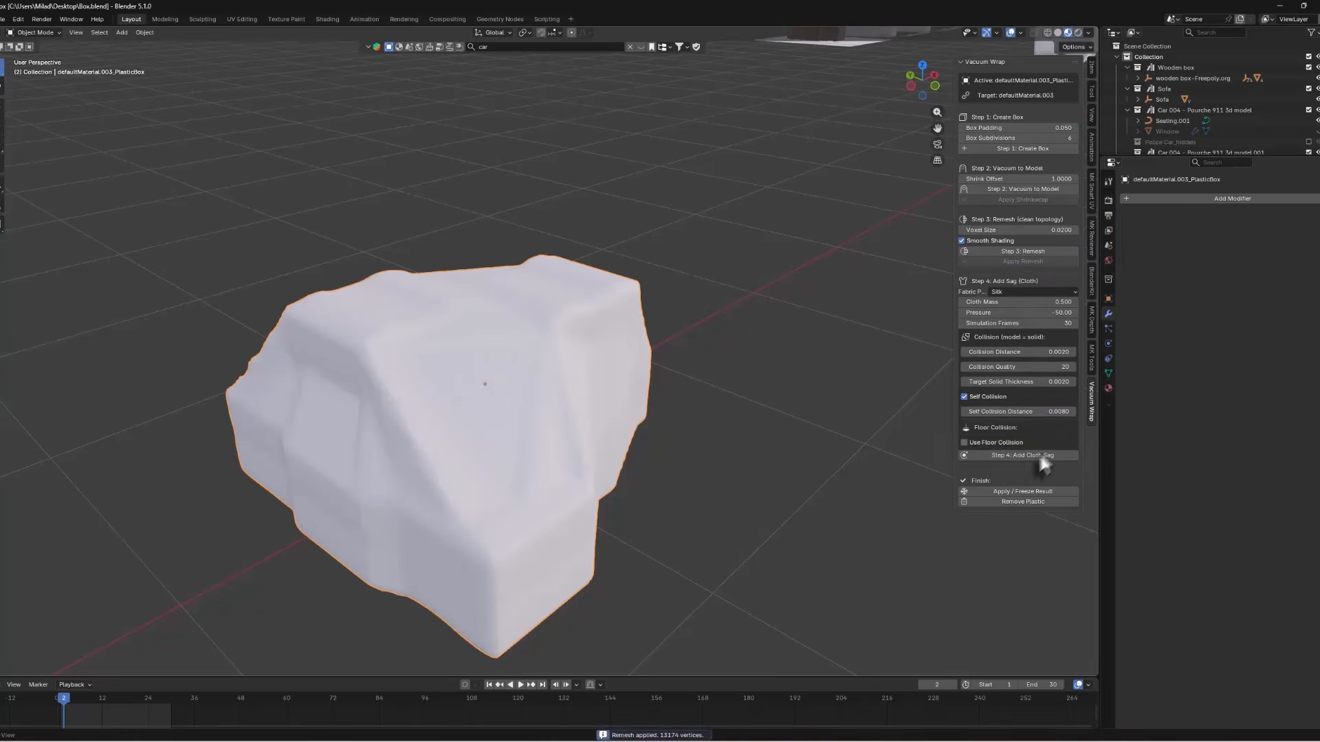
{"action": "left_click", "coordinate": [1021, 455]}
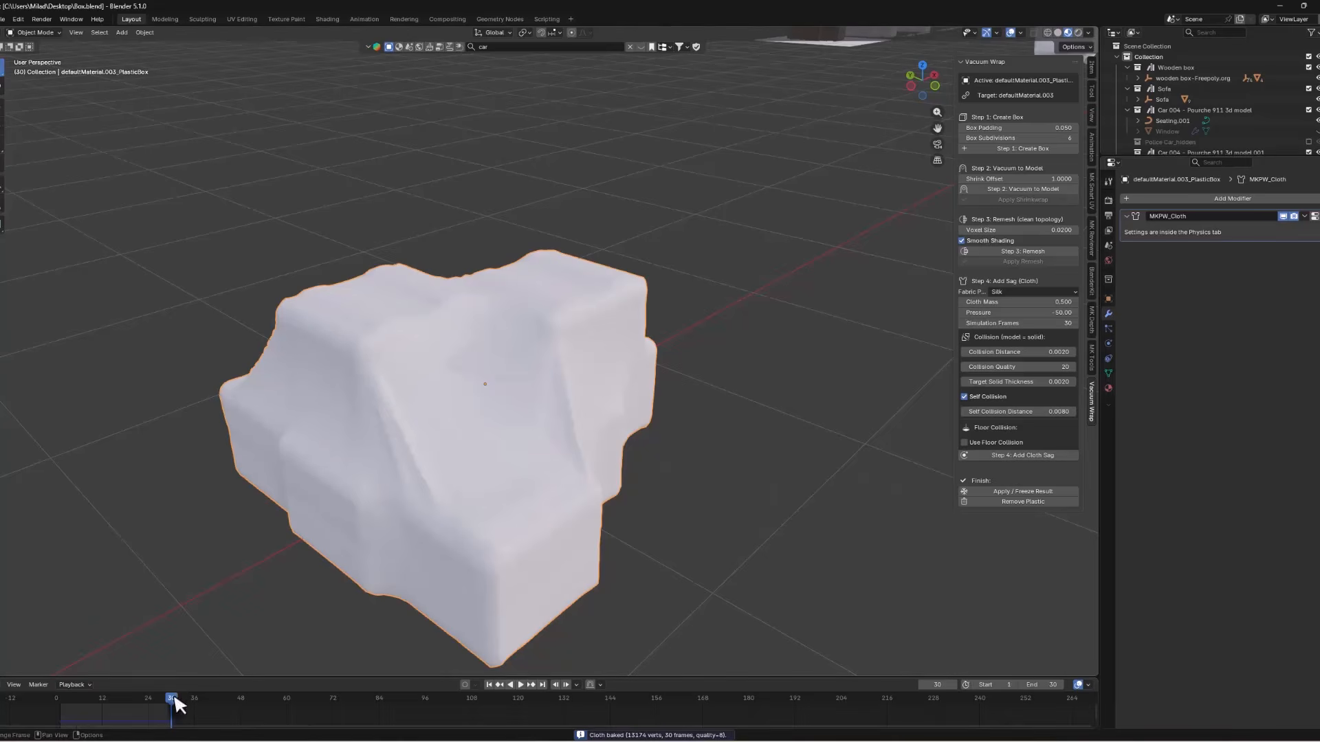
{"action": "key", "text": "space"}
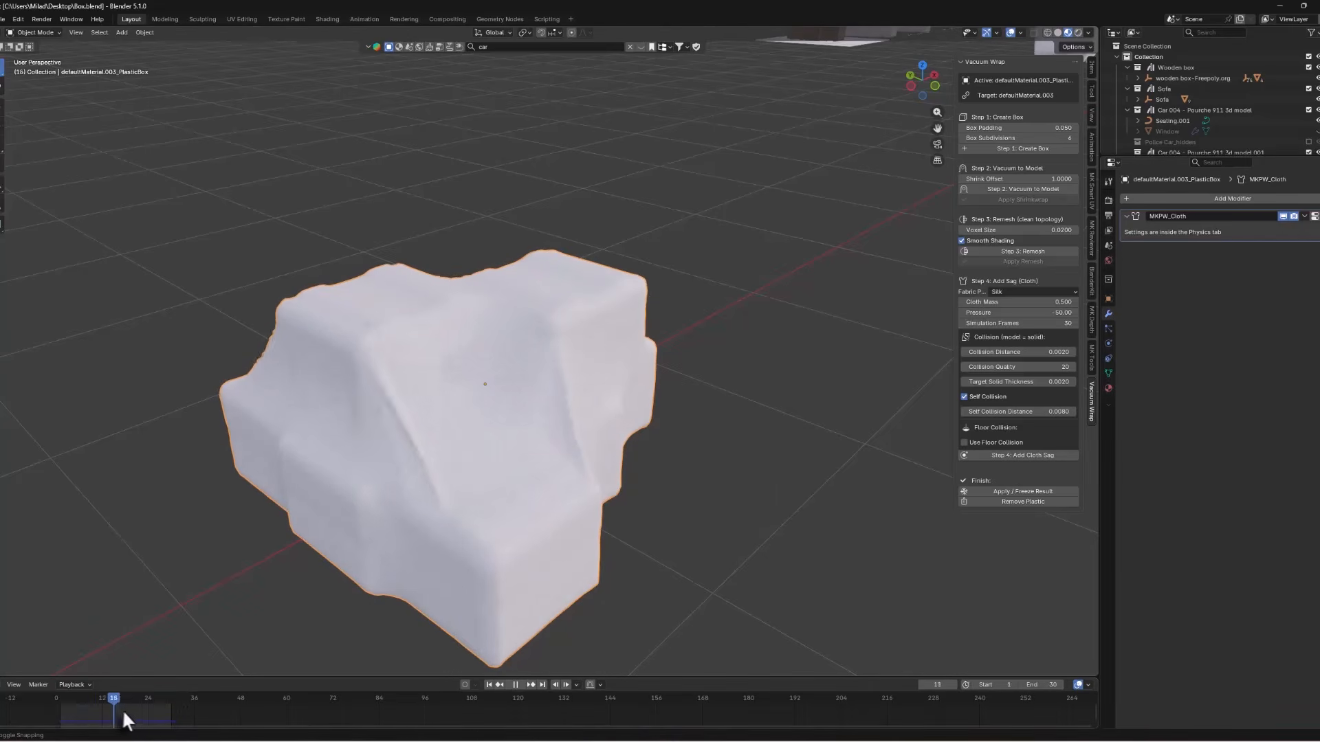
{"action": "left_click_drag", "start_coordinate": [157, 716], "coordinate": [154, 709]}
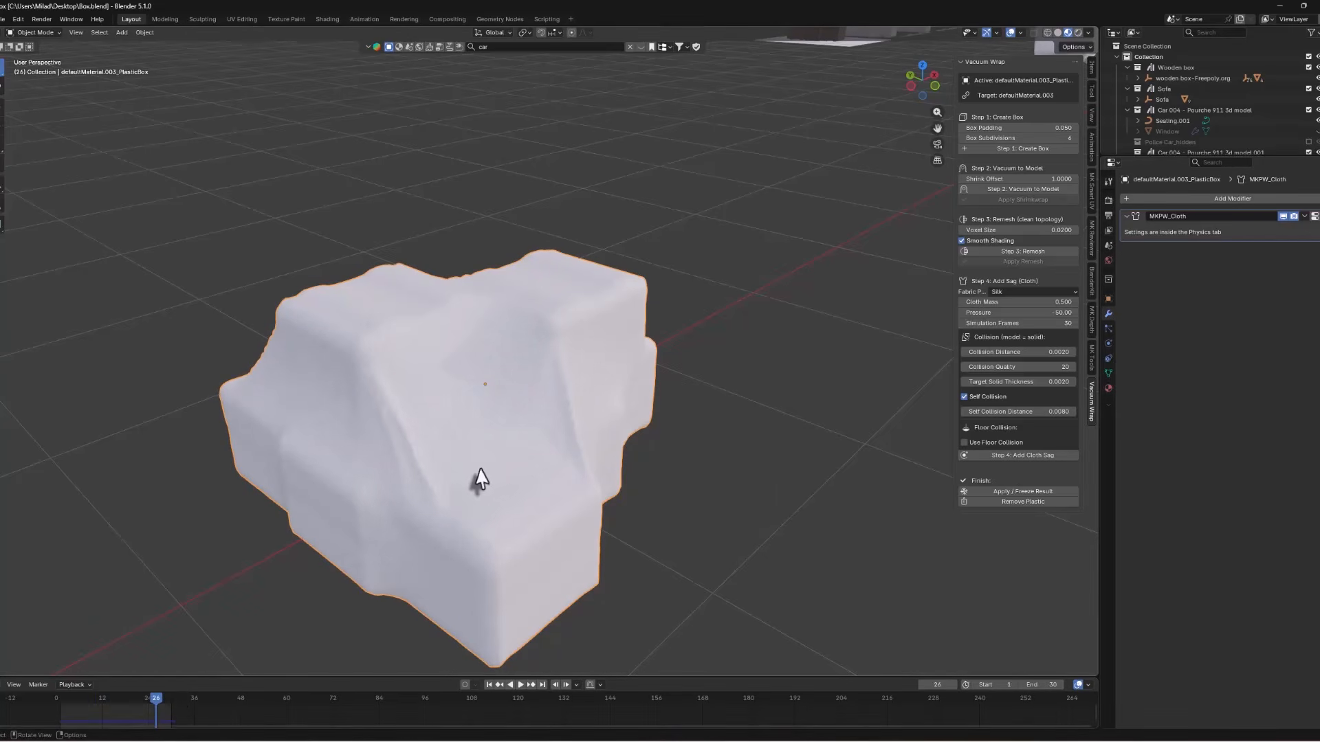
{"action": "scroll", "coordinate": [514, 351], "scroll_direction": "down", "scroll_amount": 2}
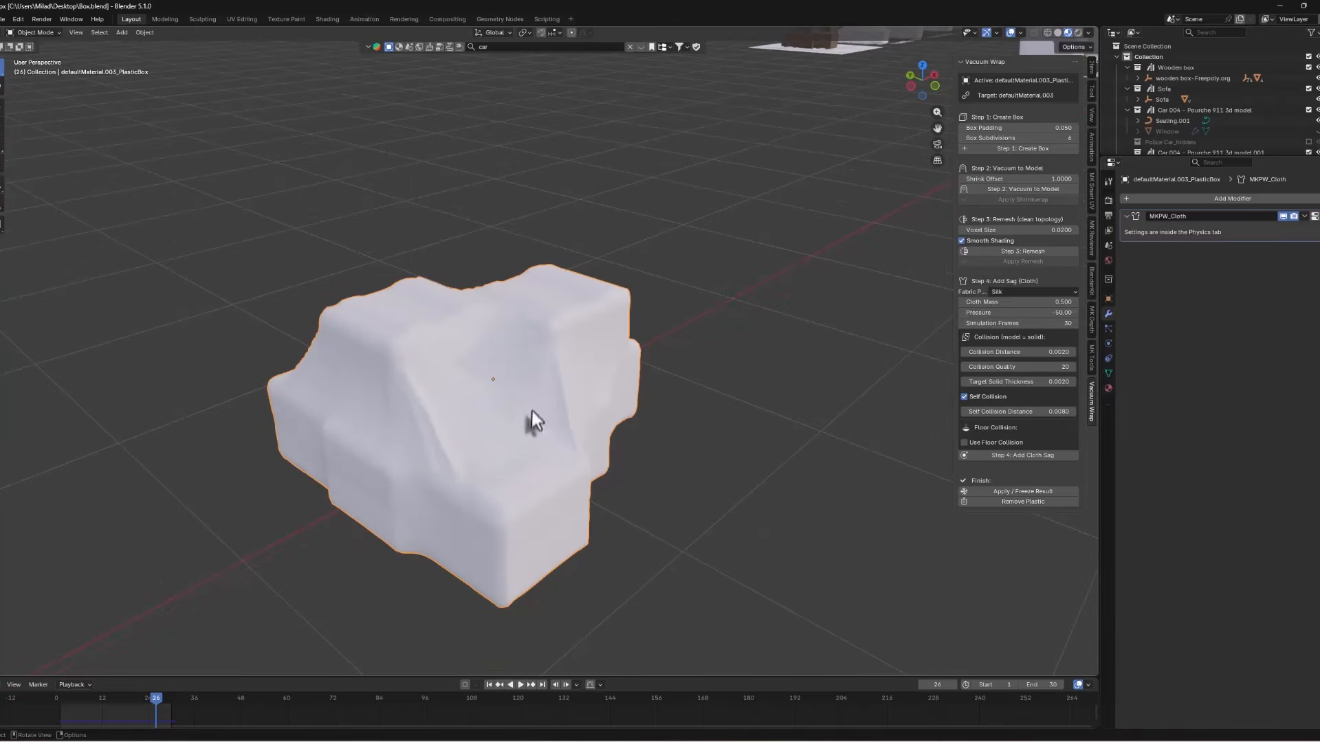
Step: Remove the plastic wrap from the wooden crates and create a fresh Vacuum Wrap box around them
{"action": "left_click", "coordinate": [1024, 501]}
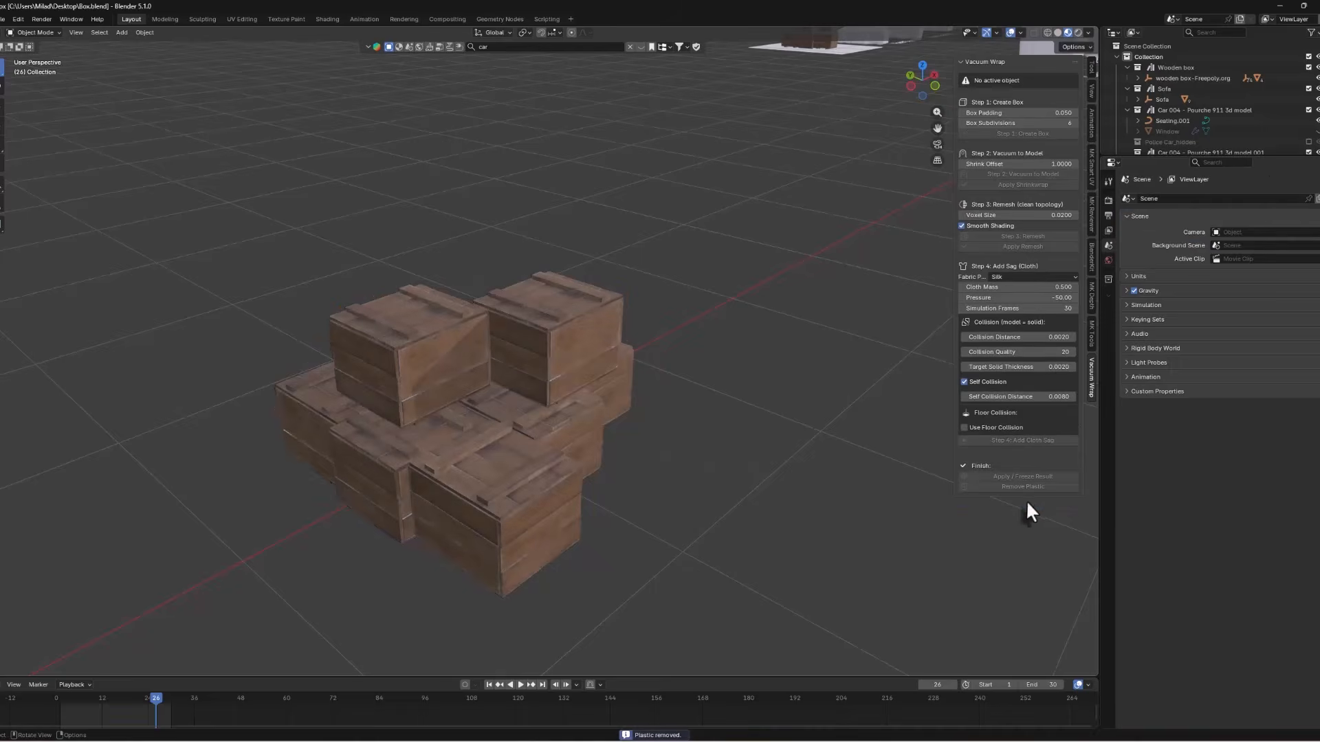
{"action": "left_click", "coordinate": [581, 355]}
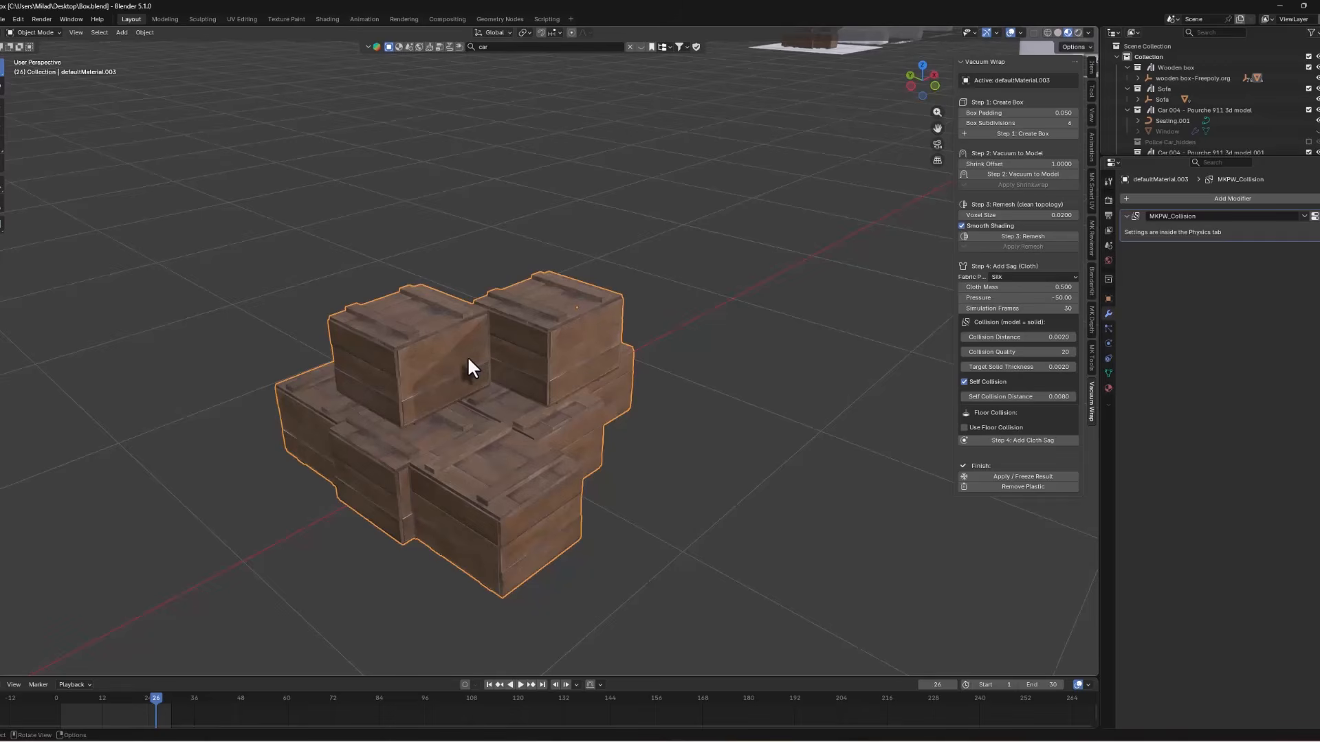
{"action": "left_click", "coordinate": [1036, 135]}
{"action": "left_click", "coordinate": [1041, 179]}
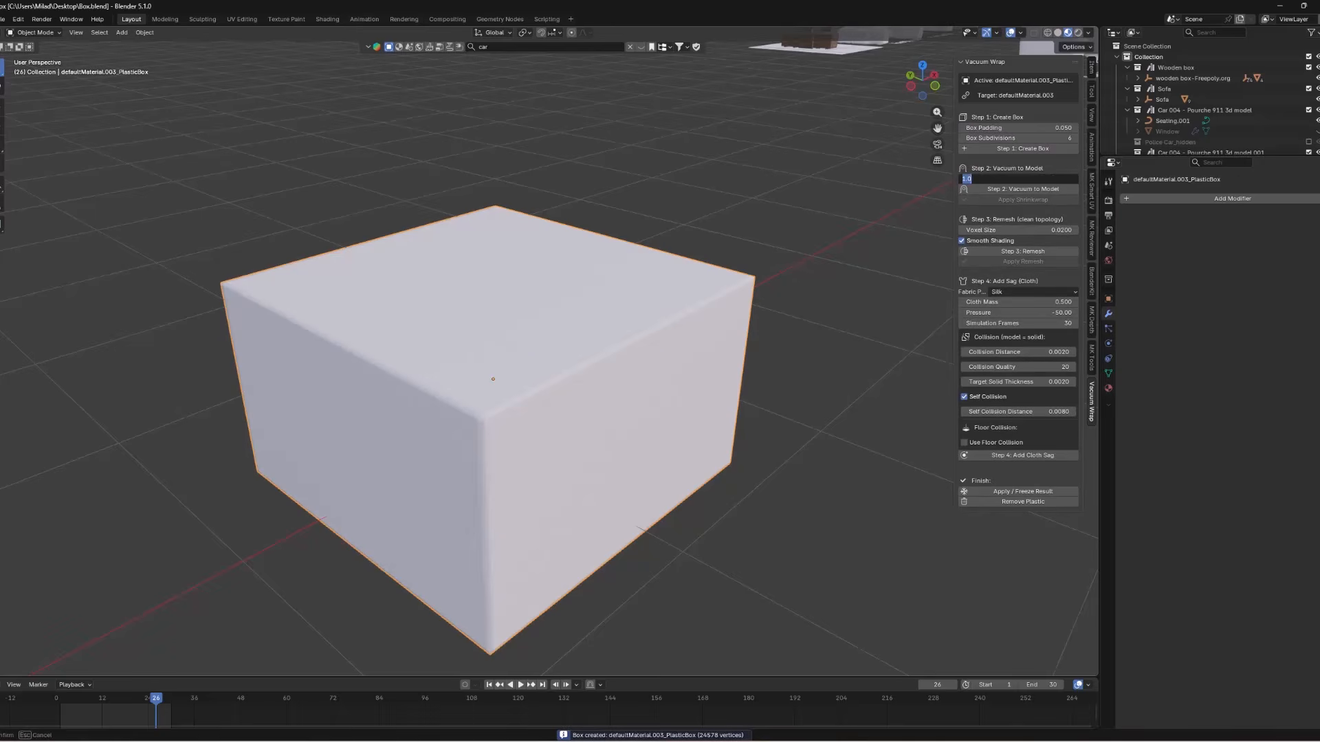
{"action": "key", "text": "Return"}
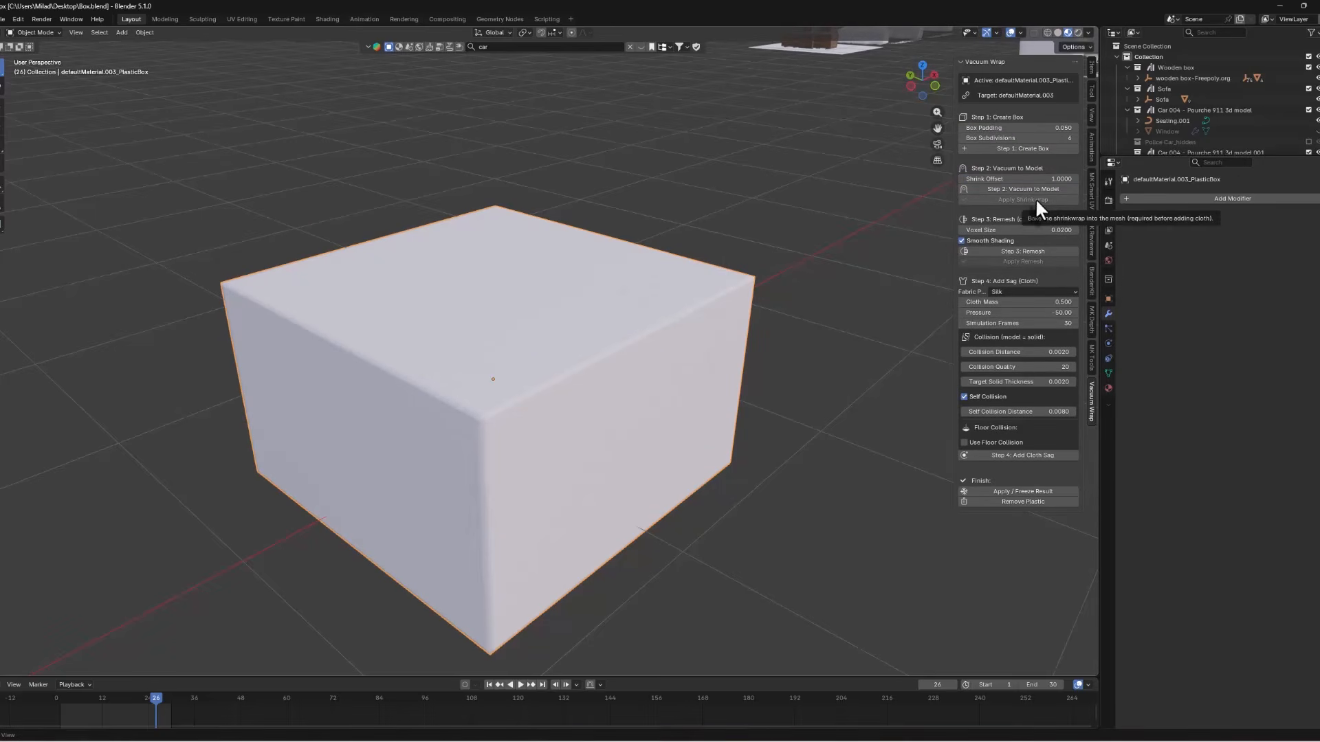
Step: Set the Shrink Offset to 2 and vacuum the box onto the crates
{"action": "left_click", "coordinate": [1036, 179]}
{"action": "type", "text": "2"}
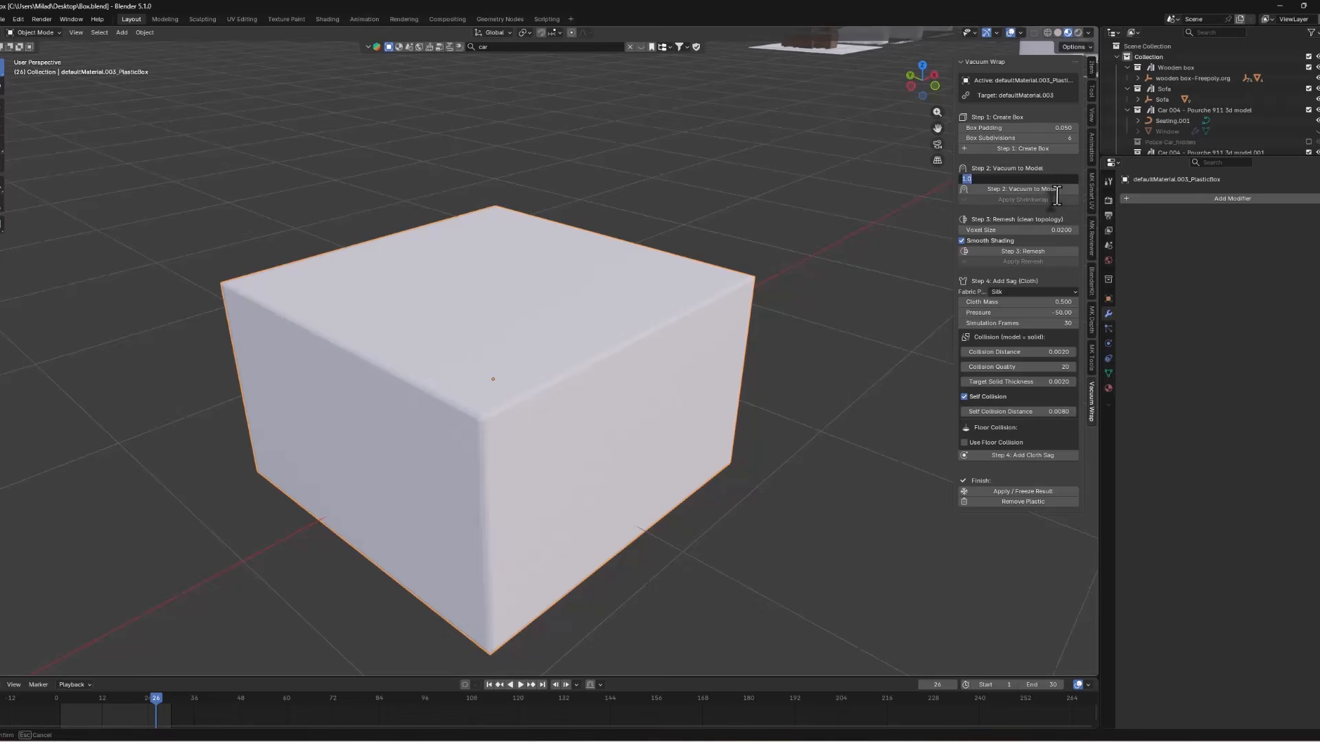
{"action": "key", "text": "Return"}
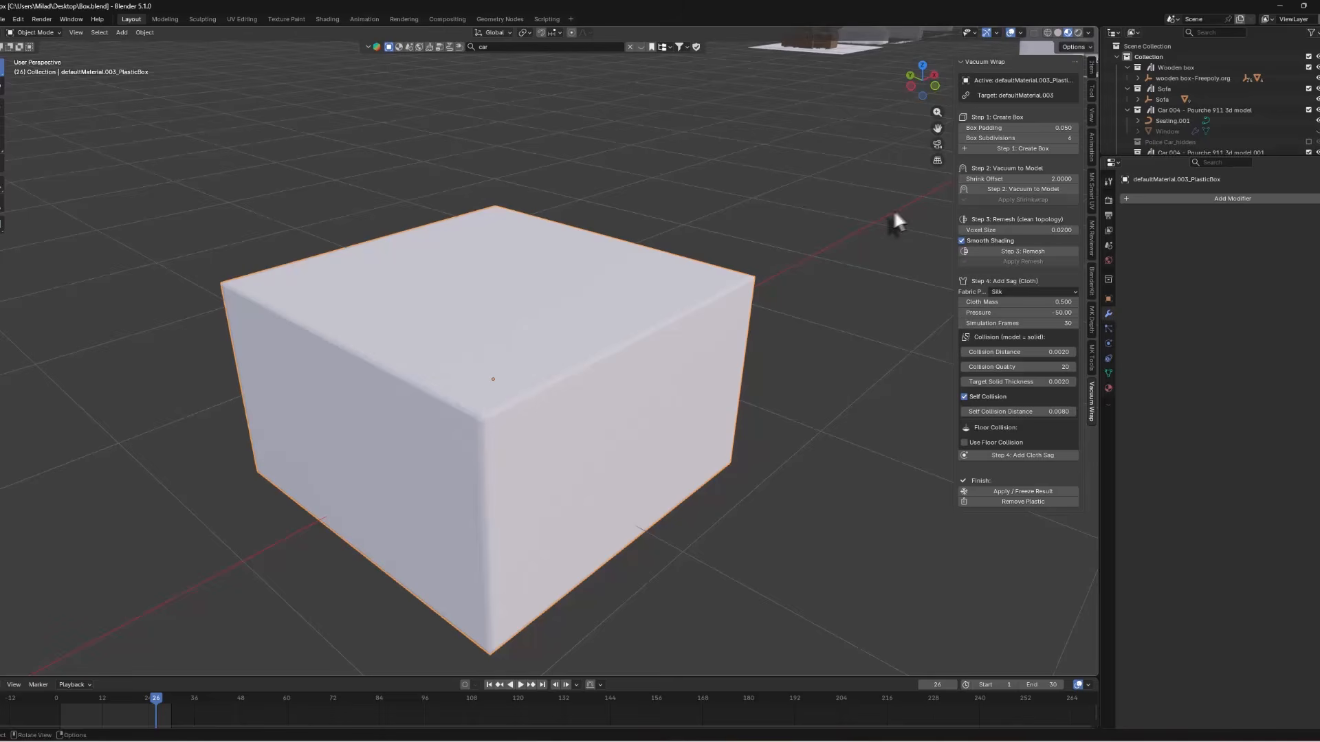
{"action": "left_click", "coordinate": [1048, 190]}
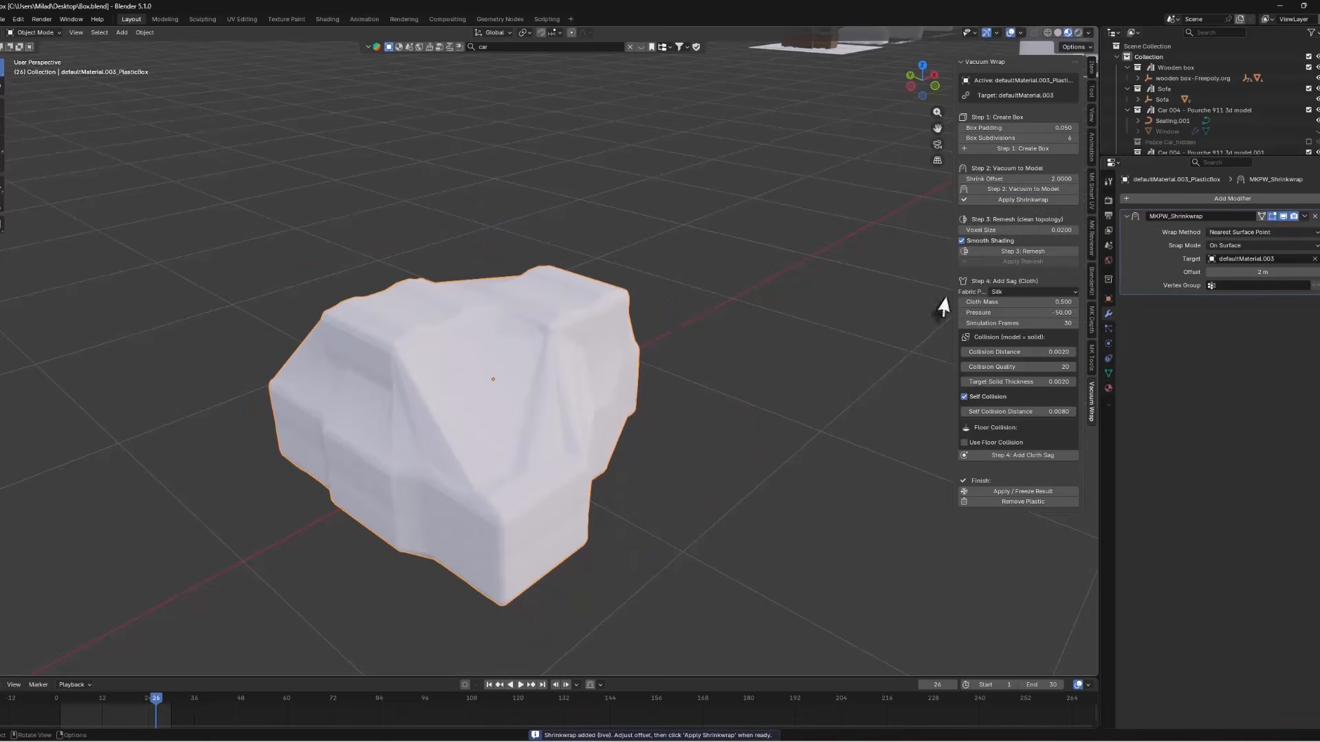
Step: Remove the plastic from the crates and set the Shrink Offset to 3
{"action": "left_click", "coordinate": [1018, 501]}
{"action": "left_click", "coordinate": [1053, 165]}
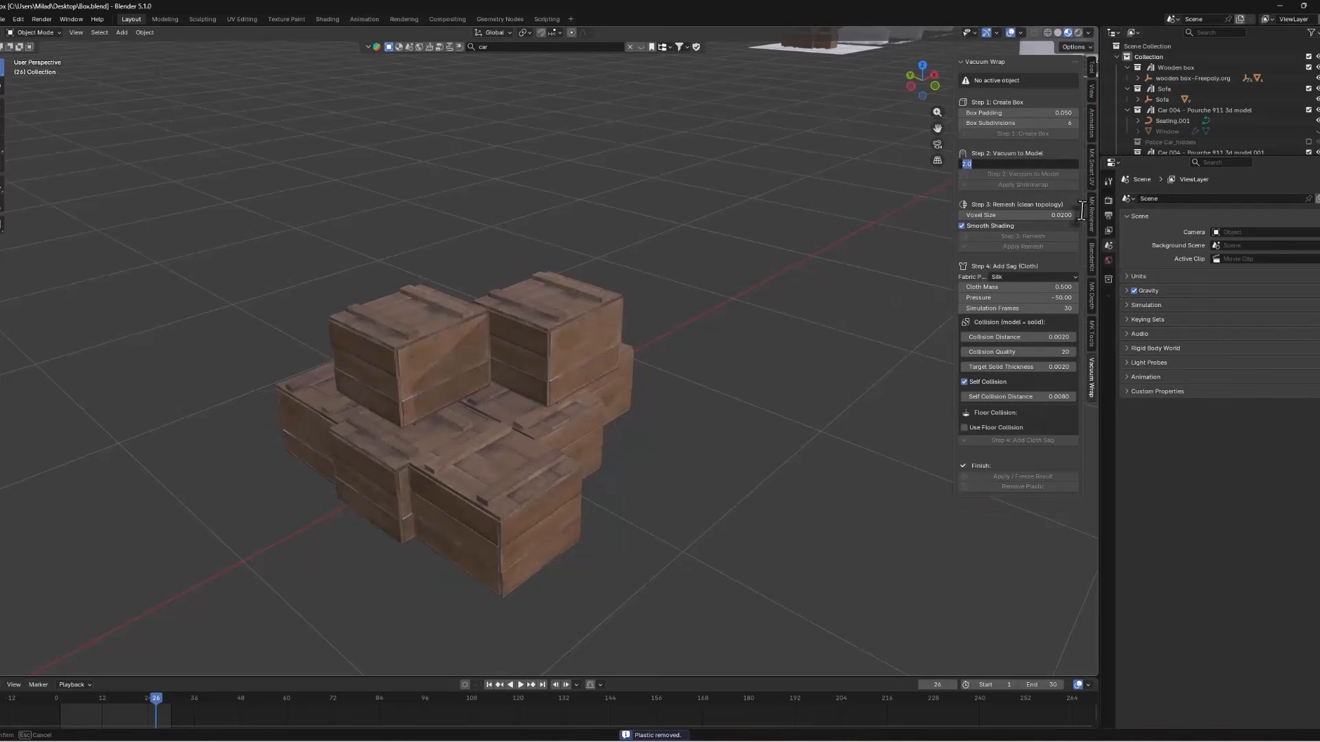
{"action": "type", "text": "3"}
{"action": "key", "text": "Return"}
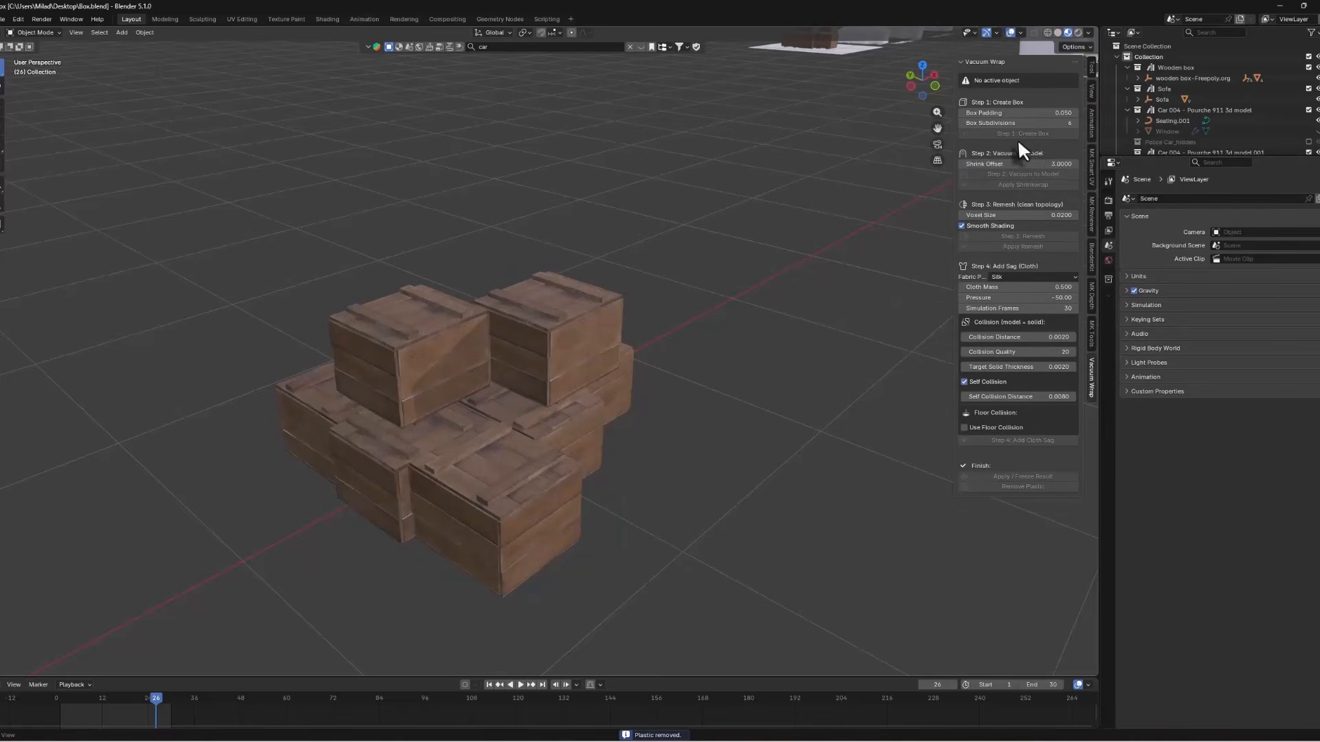
Step: Create a new plastic box around the crates and vacuum it onto them using the 3 Shrink Offset
{"action": "left_click", "coordinate": [555, 326]}
{"action": "left_click", "coordinate": [1031, 149]}
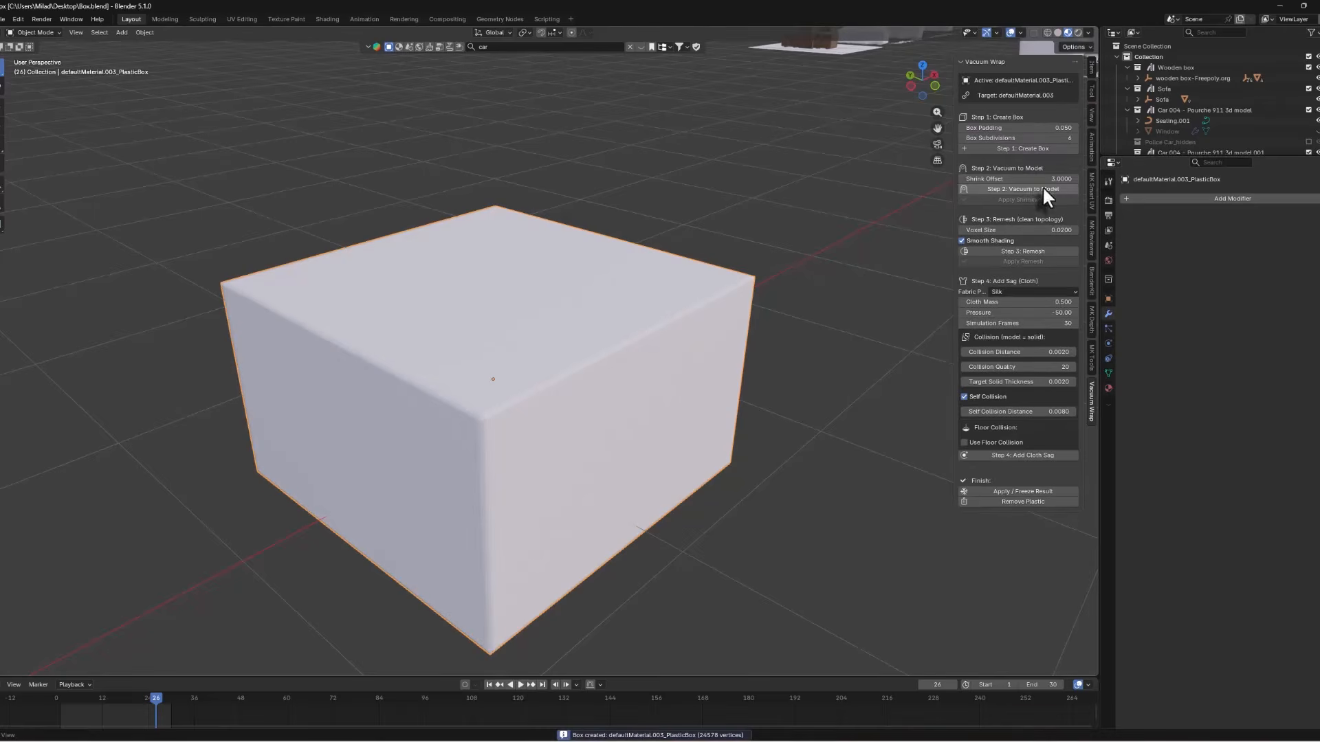
{"action": "left_click", "coordinate": [1038, 188]}
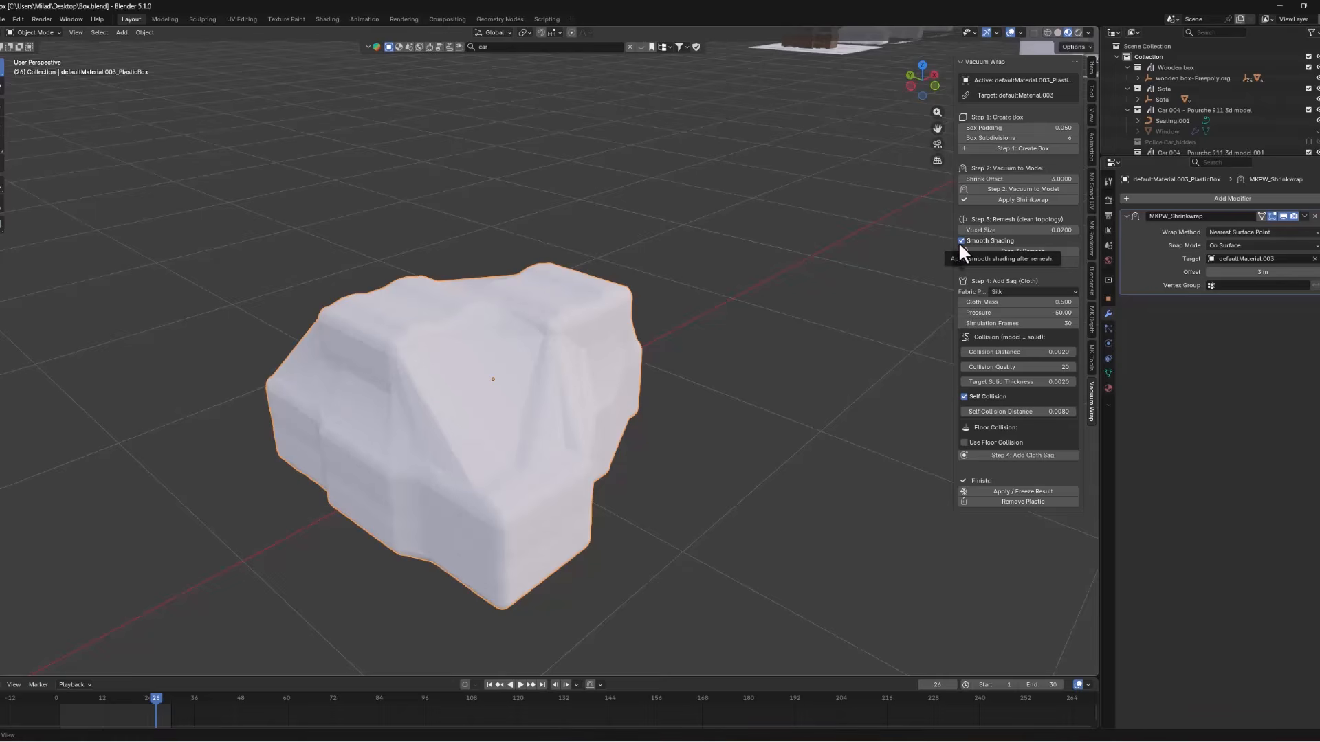
Step: Apply the shrinkwrap, remesh the crates' wrap at 0.02 voxel size and apply the remesh
{"action": "left_click", "coordinate": [1033, 200]}
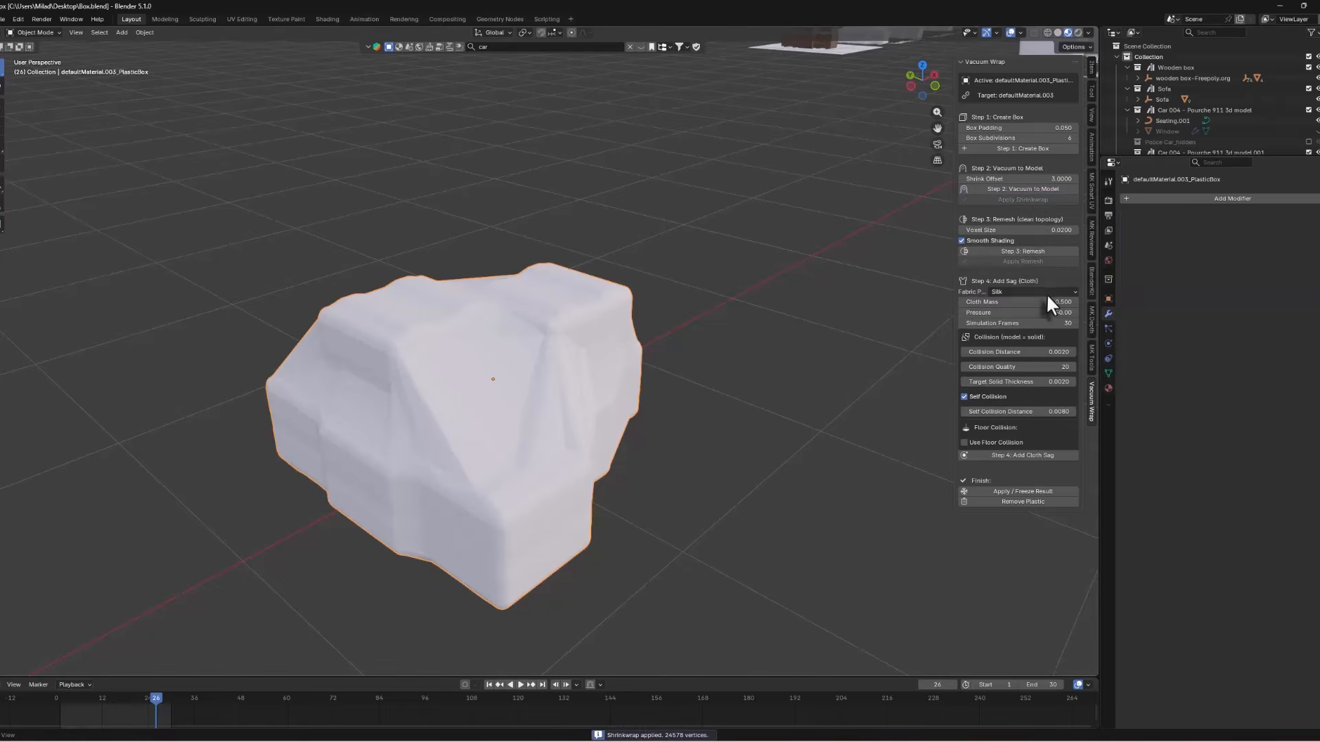
{"action": "left_click", "coordinate": [1030, 252]}
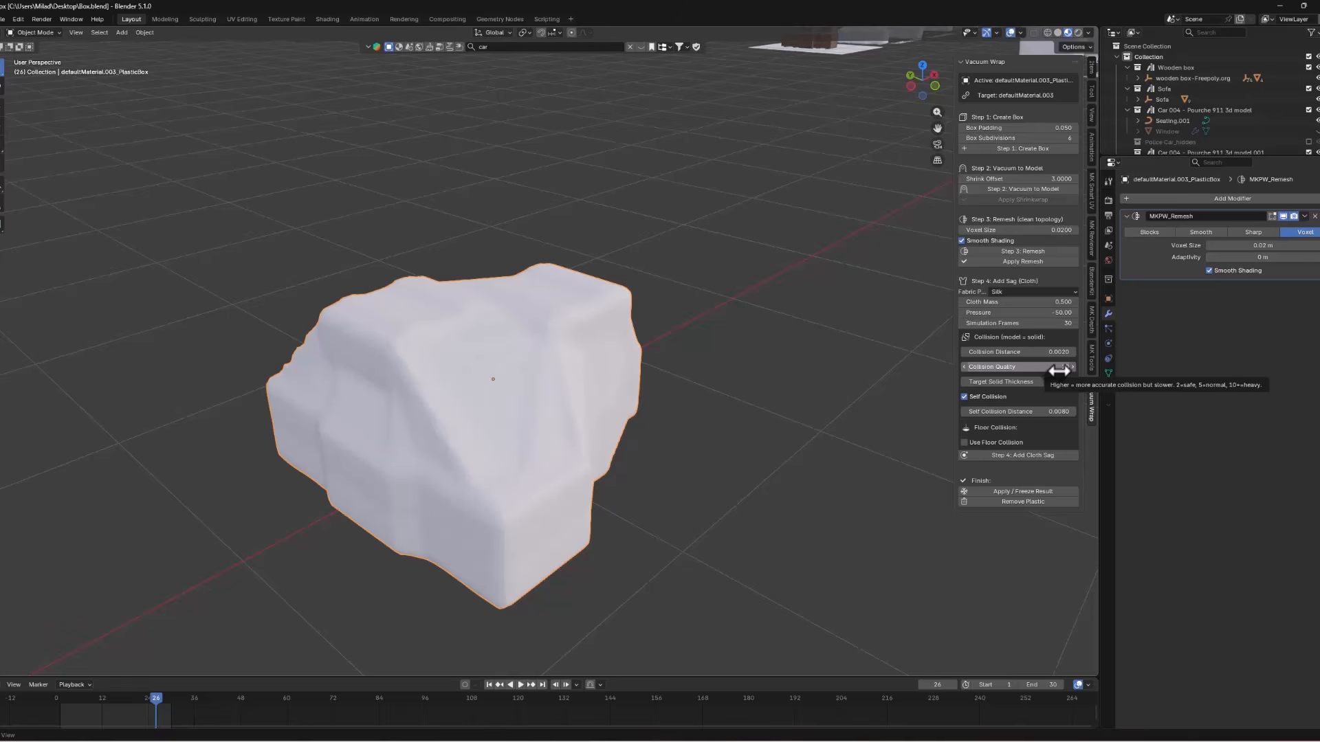
{"action": "left_click", "coordinate": [1008, 455]}
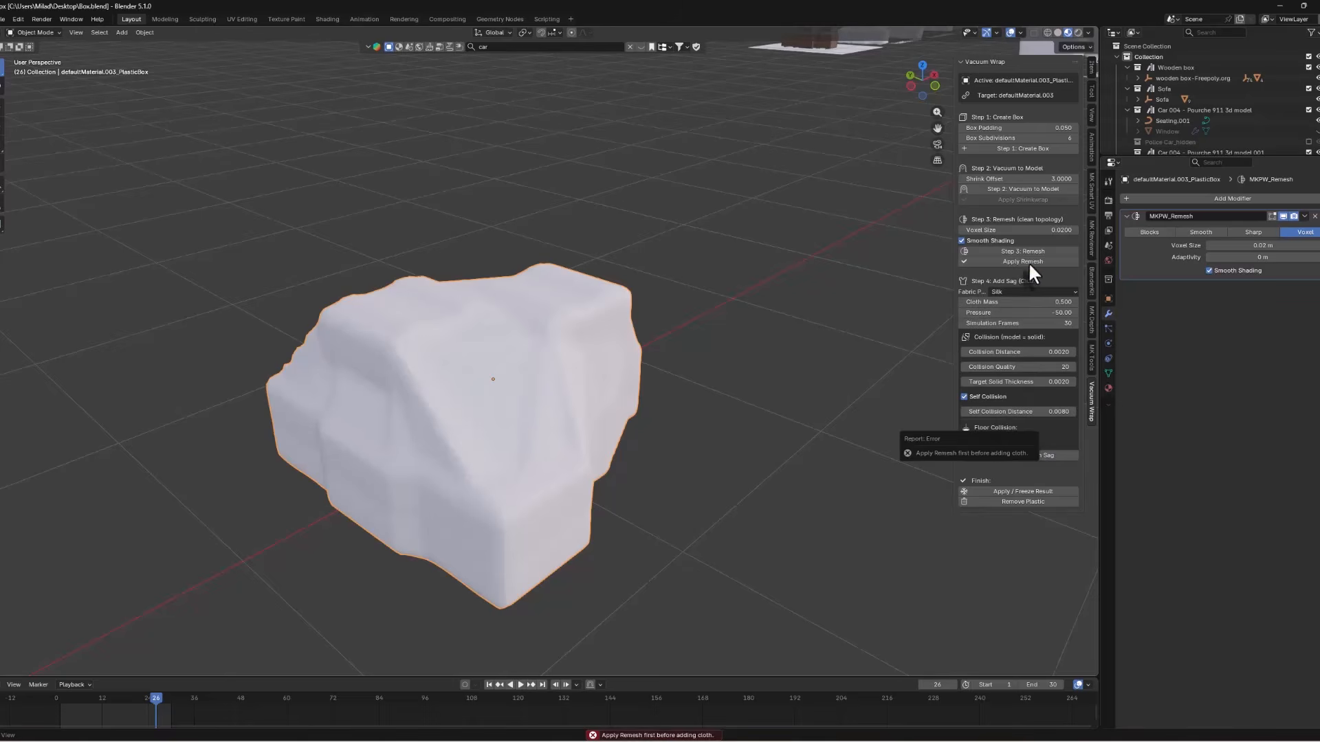
{"action": "left_click", "coordinate": [1031, 262]}
Step: Add 30-frame Silk cloth sag to the remeshed wrap, viewing it from a lower angle at frame 16
{"action": "left_click", "coordinate": [1029, 456]}
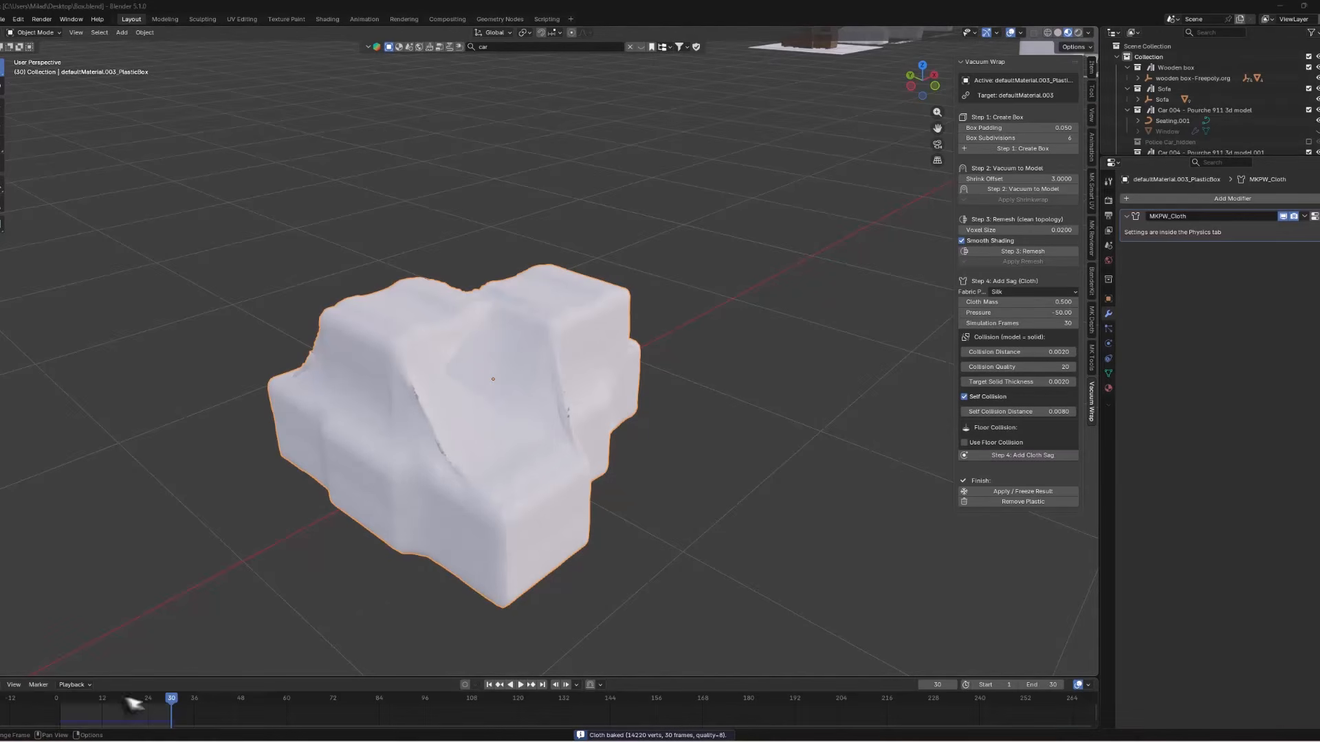
{"action": "mouse_move", "coordinate": [175, 697]}
{"action": "left_mouse_down"}
{"action": "mouse_move", "coordinate": [46, 702]}
{"action": "mouse_move", "coordinate": [155, 705]}
{"action": "left_mouse_up"}
{"action": "middle_click_drag", "start_coordinate": [357, 561], "coordinate": [466, 398]}
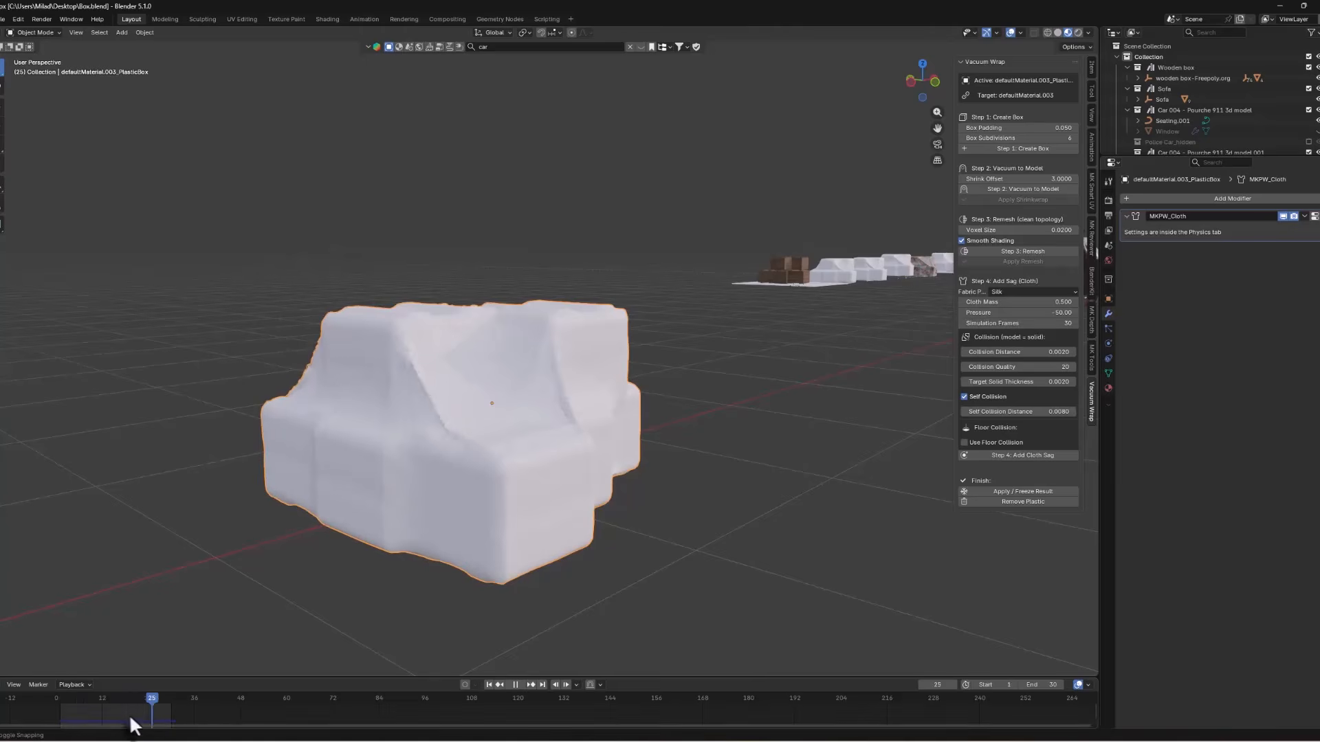
{"action": "left_click_drag", "start_coordinate": [130, 716], "coordinate": [118, 713]}
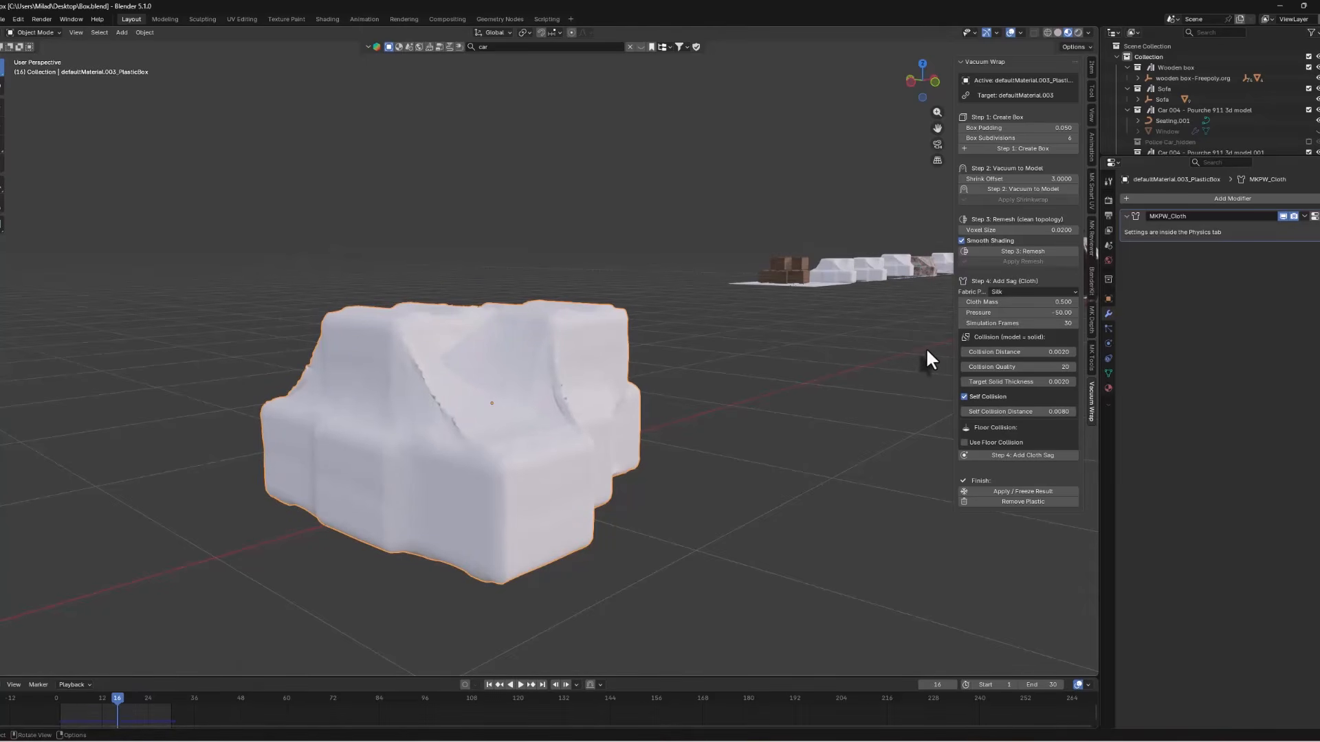
Step: Set the Cloth Mass to 5, remove the plastic wrap and select the wooden crates
{"action": "left_click", "coordinate": [1040, 305]}
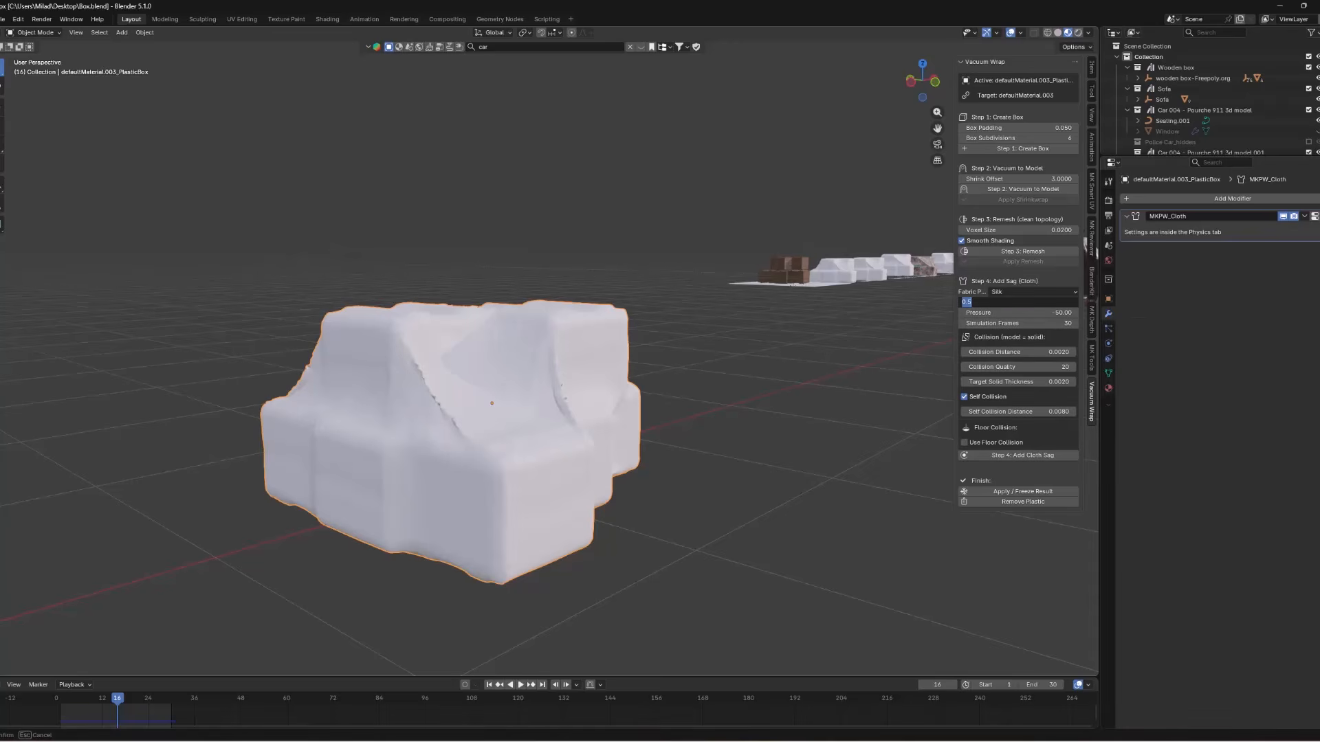
{"action": "type", "text": "3"}
{"action": "key", "text": "Return"}
{"action": "left_click", "coordinate": [1040, 303]}
{"action": "type", "text": "5"}
{"action": "key", "text": "Return"}
{"action": "left_click", "coordinate": [1016, 501]}
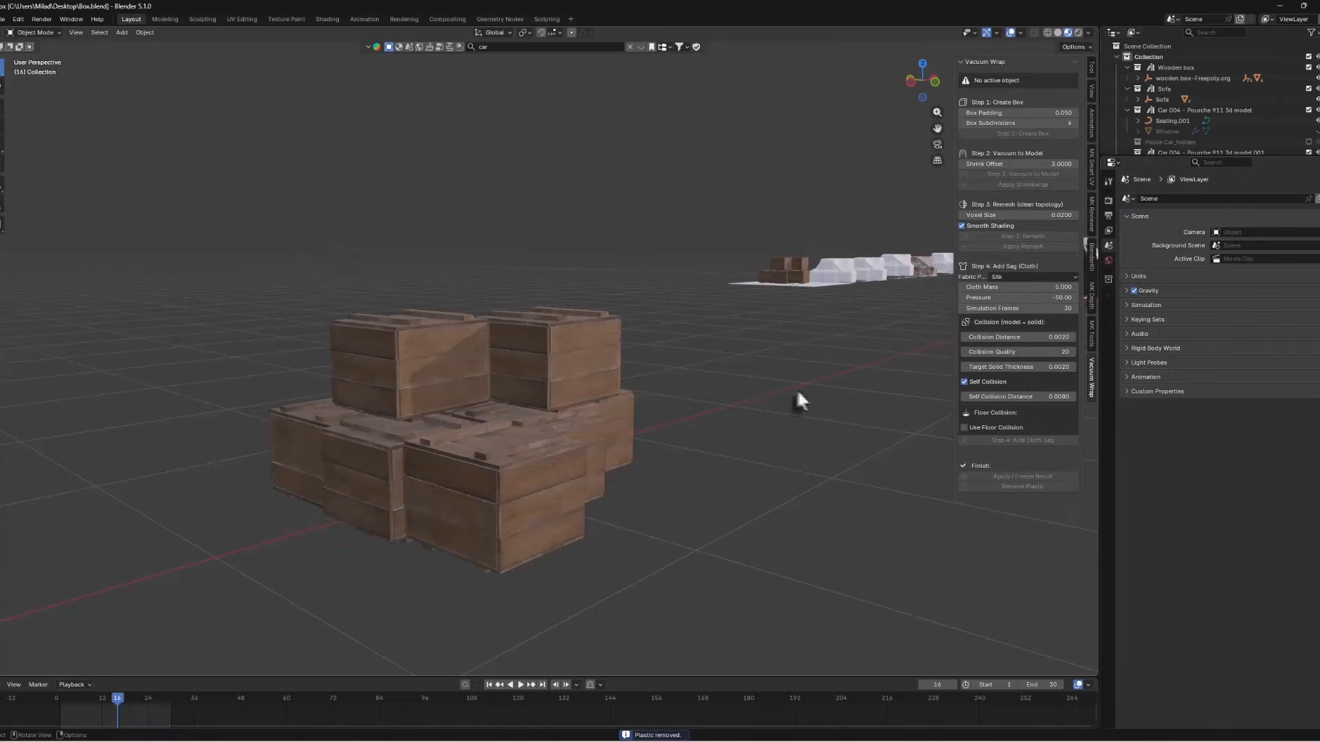
{"action": "left_click", "coordinate": [520, 361]}
{"action": "left_click", "coordinate": [1043, 441]}
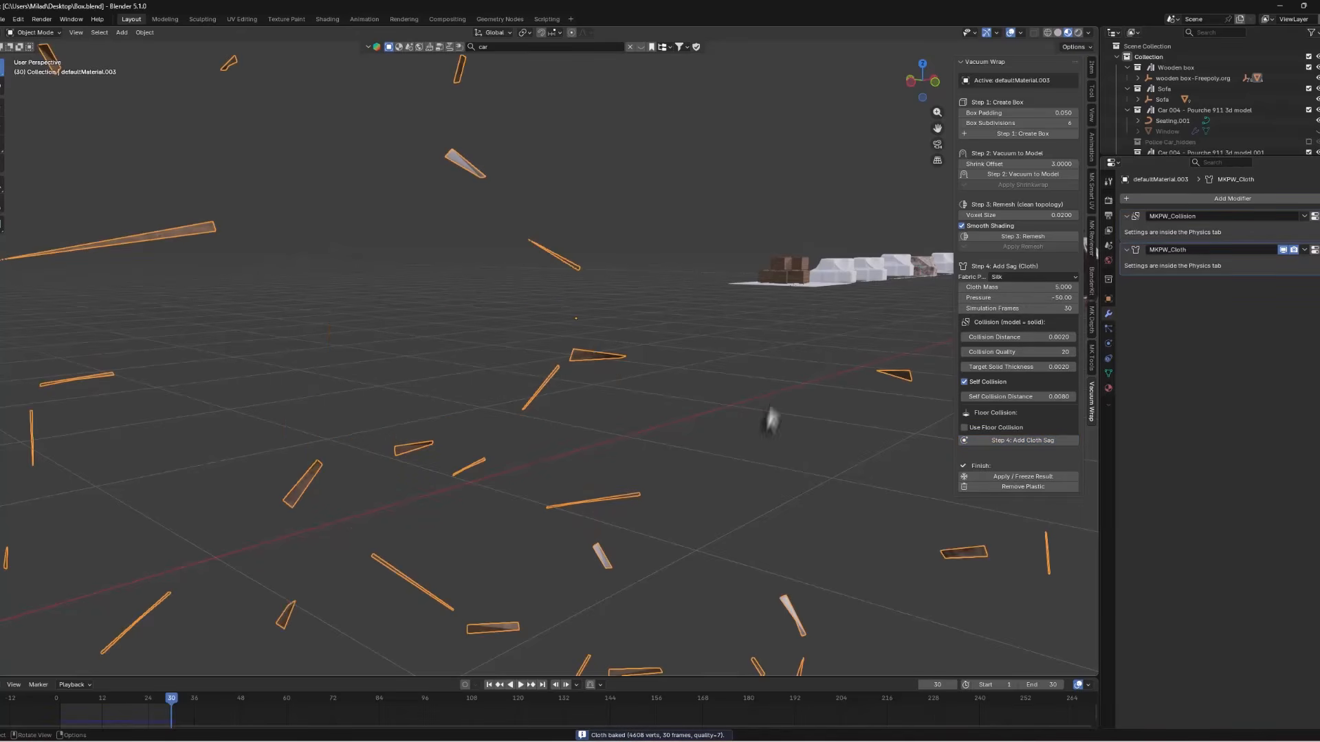
{"action": "left_click", "coordinate": [1007, 487]}
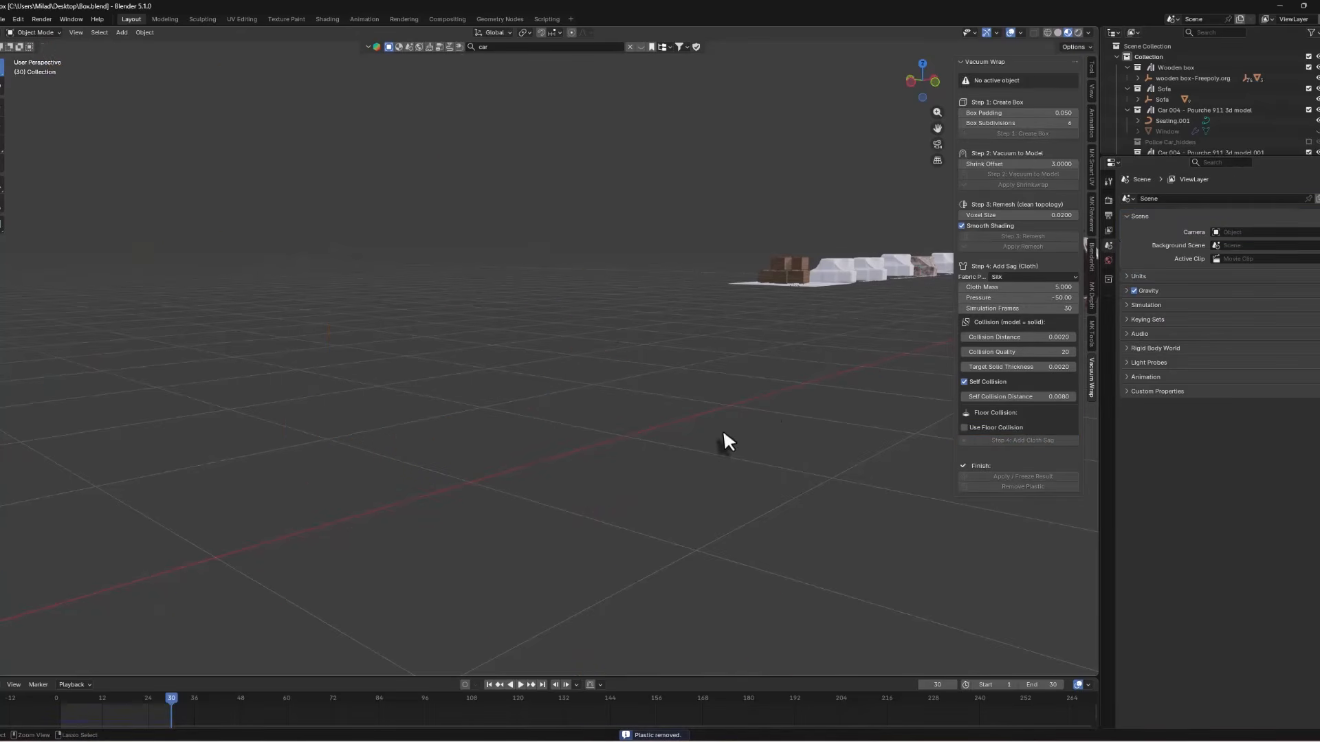
{"action": "key", "text": "ctrl+z"}
{"action": "key", "text": "ctrl+z"}
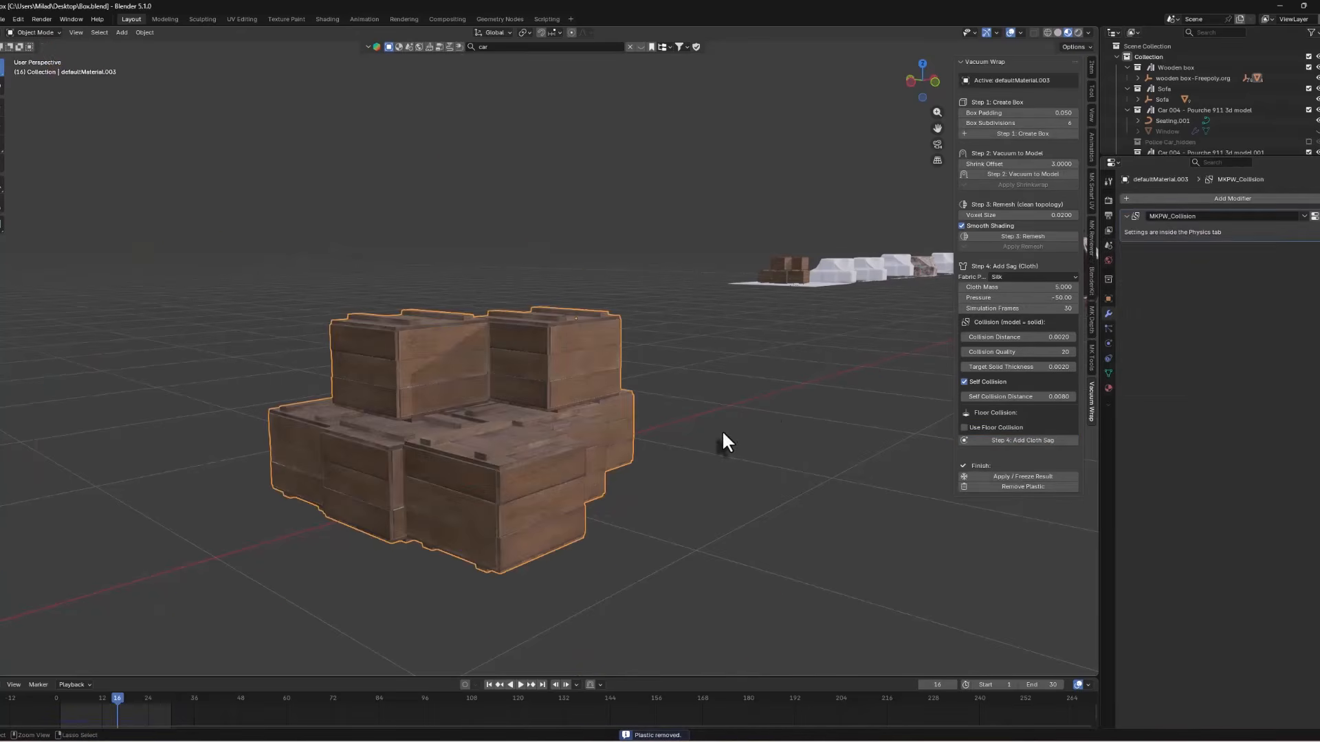
Step: Create a new Vacuum Wrap box around the wooden crates and vacuum it to the model with Shrink Offset 3
{"action": "left_click", "coordinate": [1023, 133]}
{"action": "left_click", "coordinate": [1031, 189]}
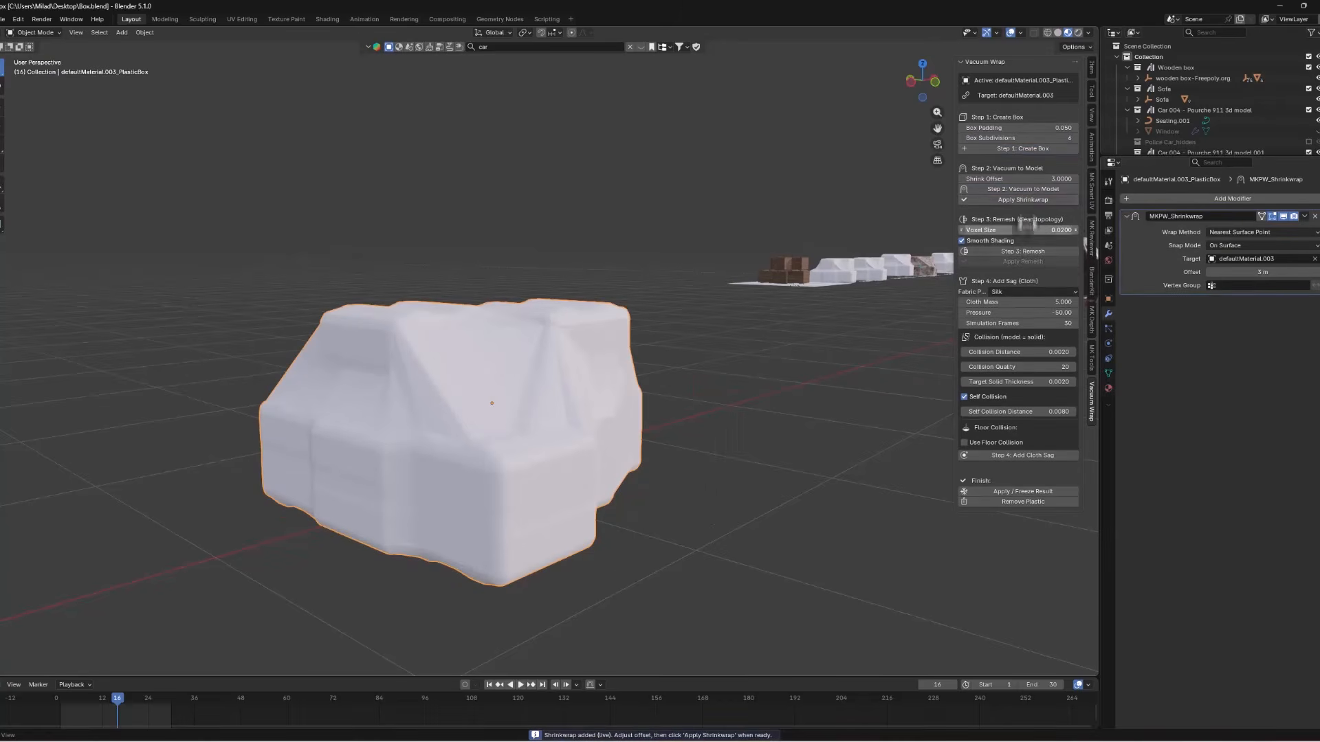
Step: Apply the shrinkwrap on the new crate wrap, remesh it at 0.02 voxel size and apply the remesh
{"action": "left_click", "coordinate": [1020, 200]}
{"action": "left_click", "coordinate": [1023, 252]}
{"action": "left_click", "coordinate": [1027, 261]}
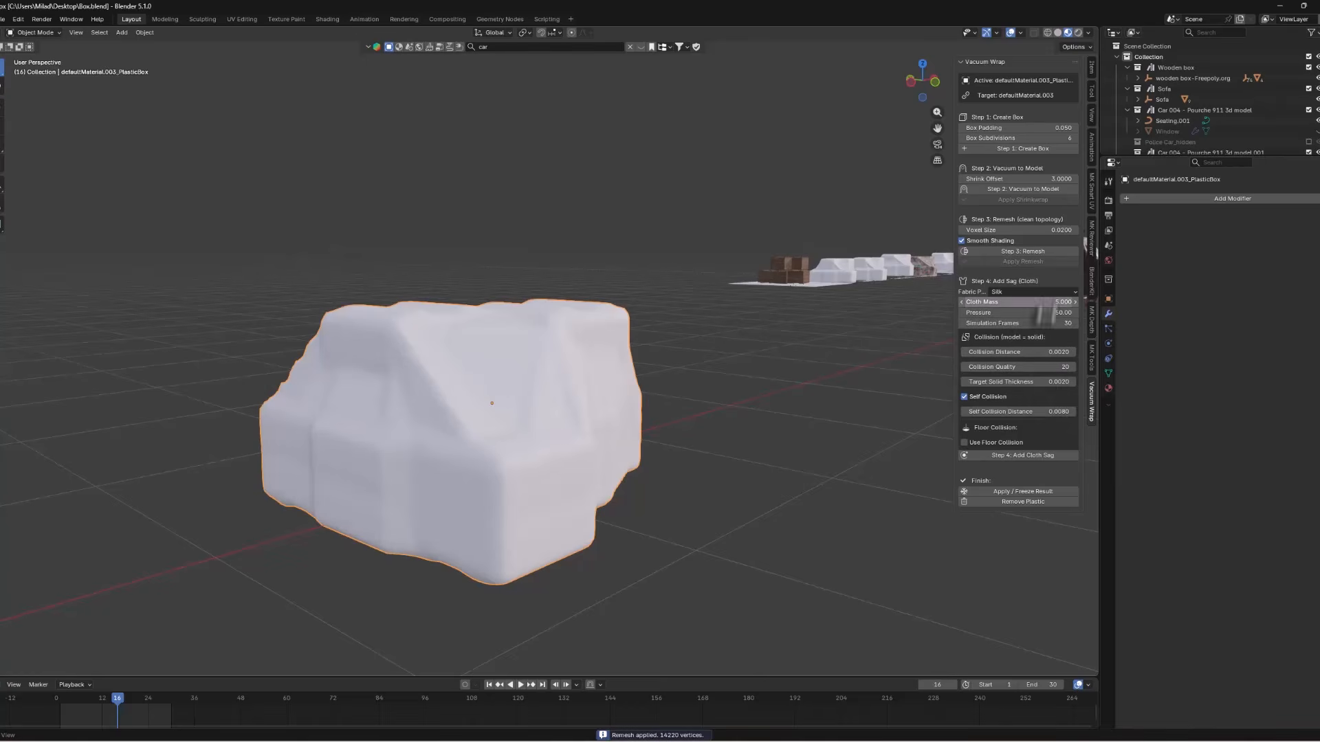
Step: Add 30-frame Silk cloth sag with Cloth Mass 5 to the remeshed wrap and scrub the simulation to frame 11
{"action": "left_click", "coordinate": [1027, 456]}
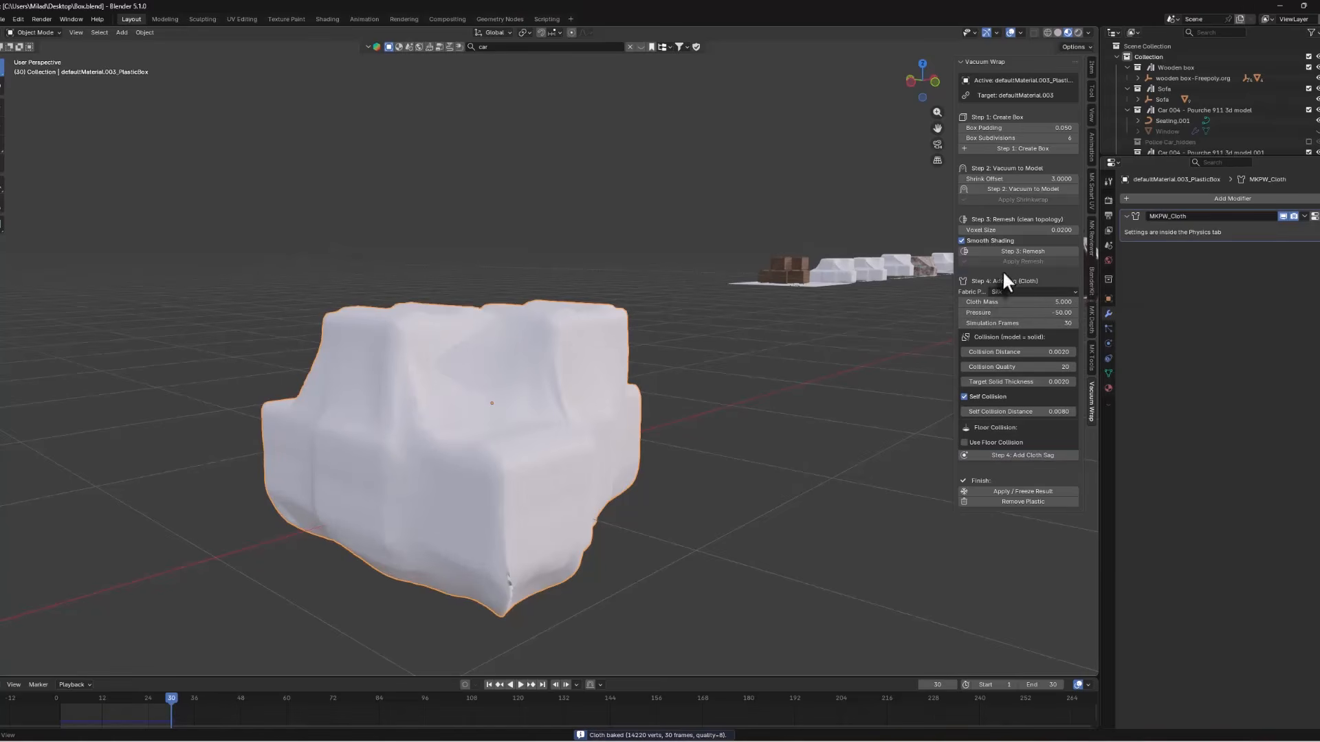
{"action": "middle_click_drag", "start_coordinate": [423, 421], "coordinate": [392, 442]}
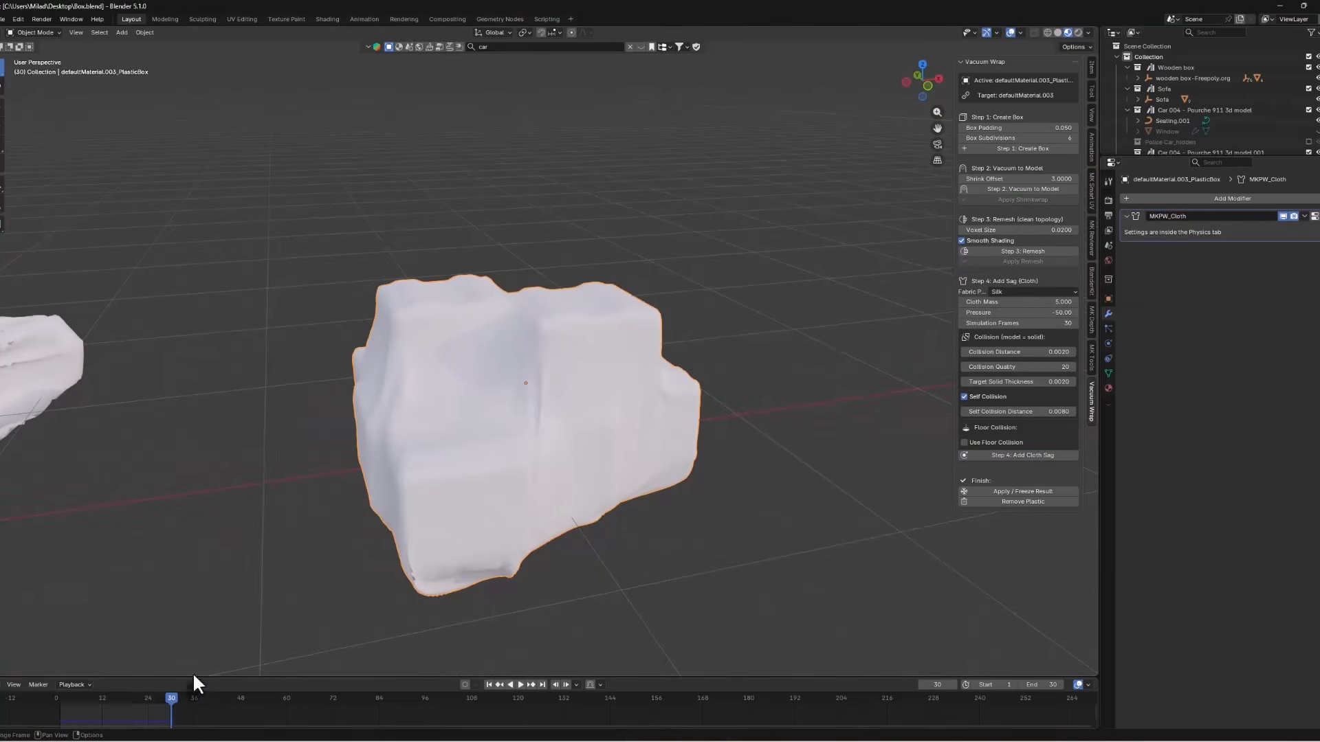
{"action": "middle_click_drag", "start_coordinate": [422, 605], "coordinate": [389, 553]}
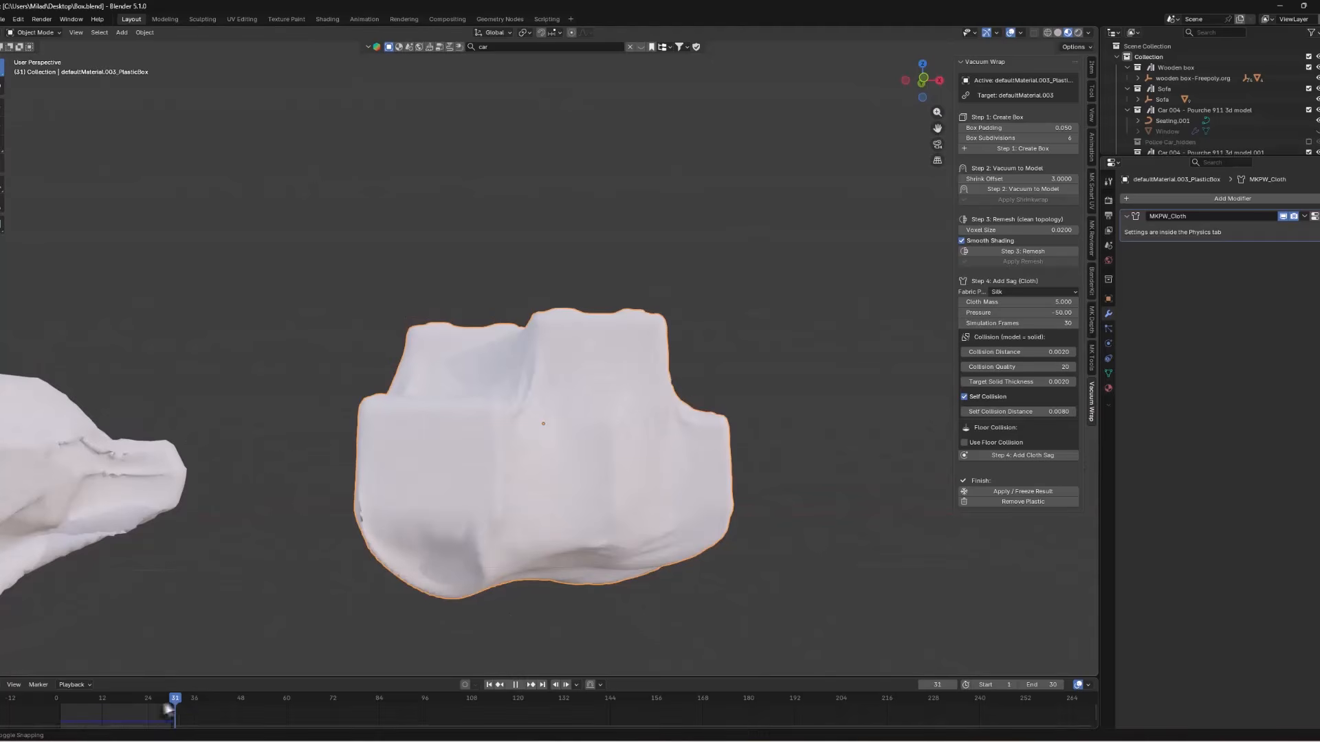
{"action": "left_click_drag", "start_coordinate": [169, 709], "coordinate": [110, 711]}
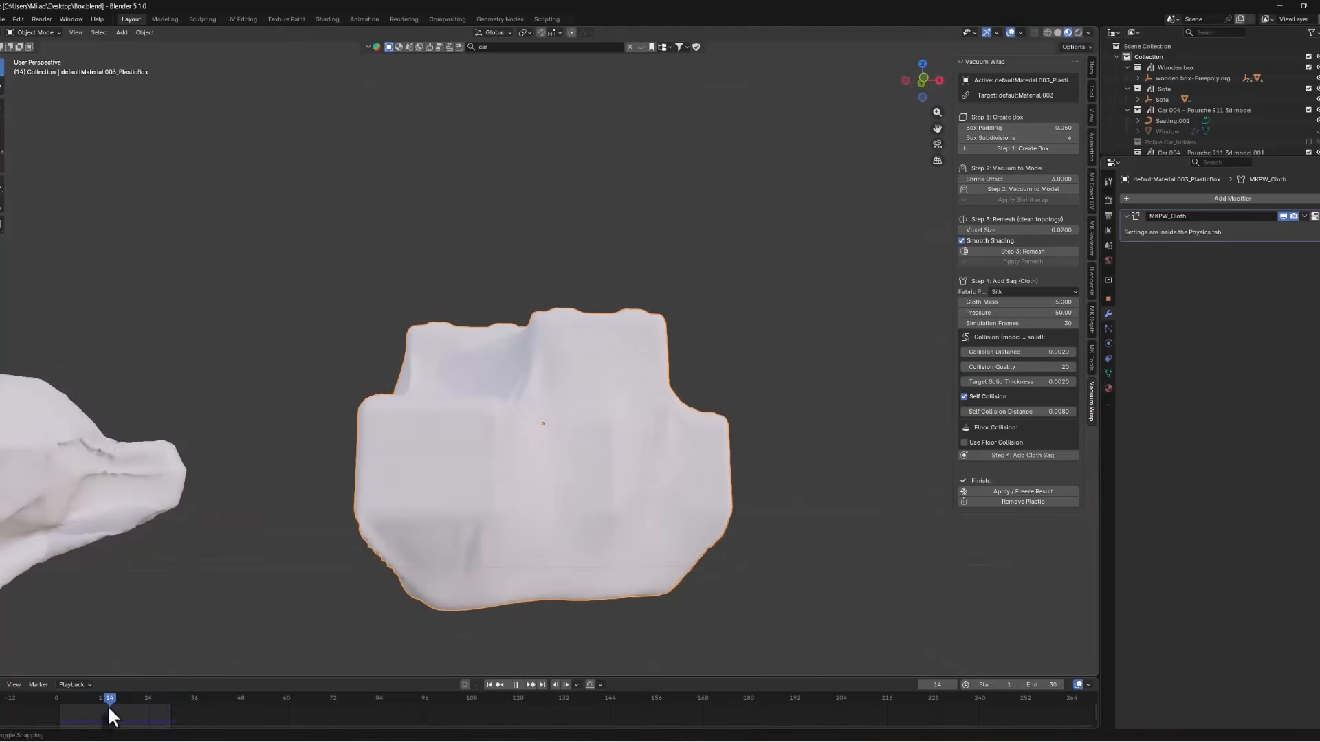
{"action": "middle_click_drag", "start_coordinate": [393, 550], "coordinate": [473, 554]}
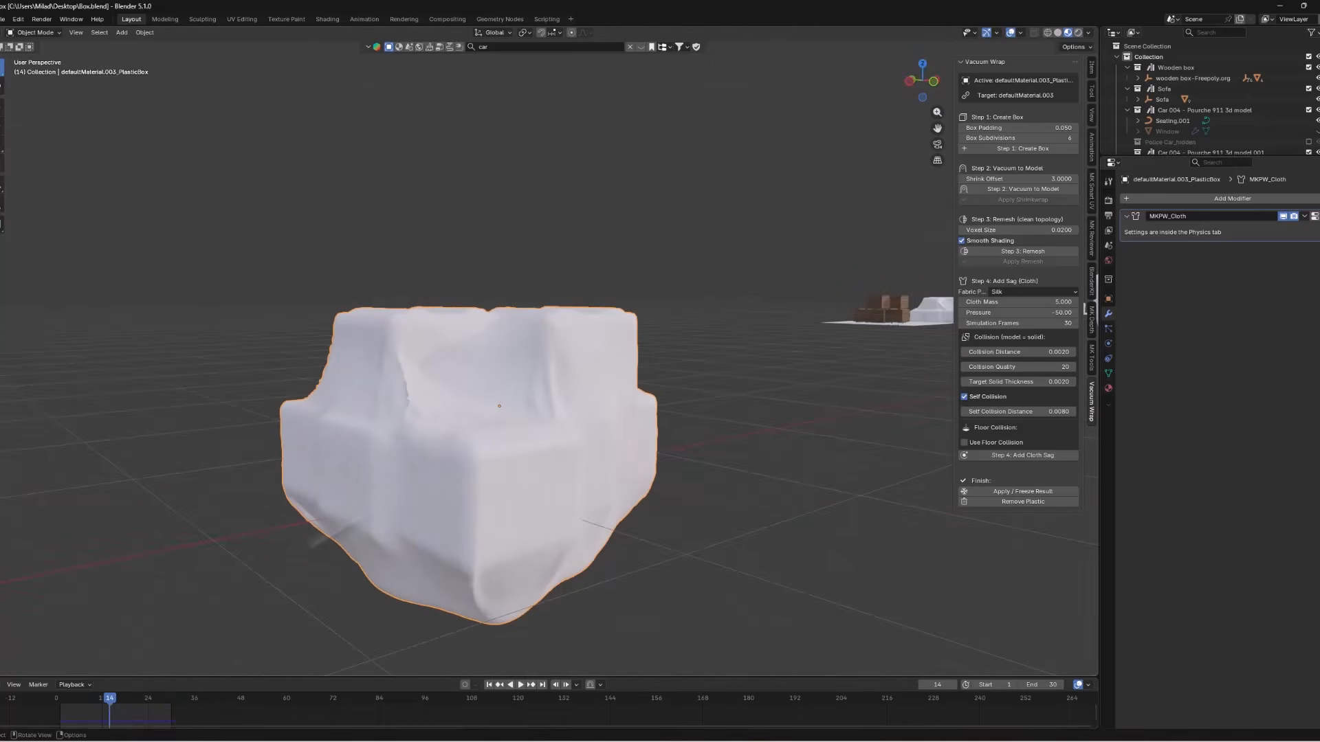
{"action": "left_click_drag", "start_coordinate": [110, 705], "coordinate": [201, 700]}
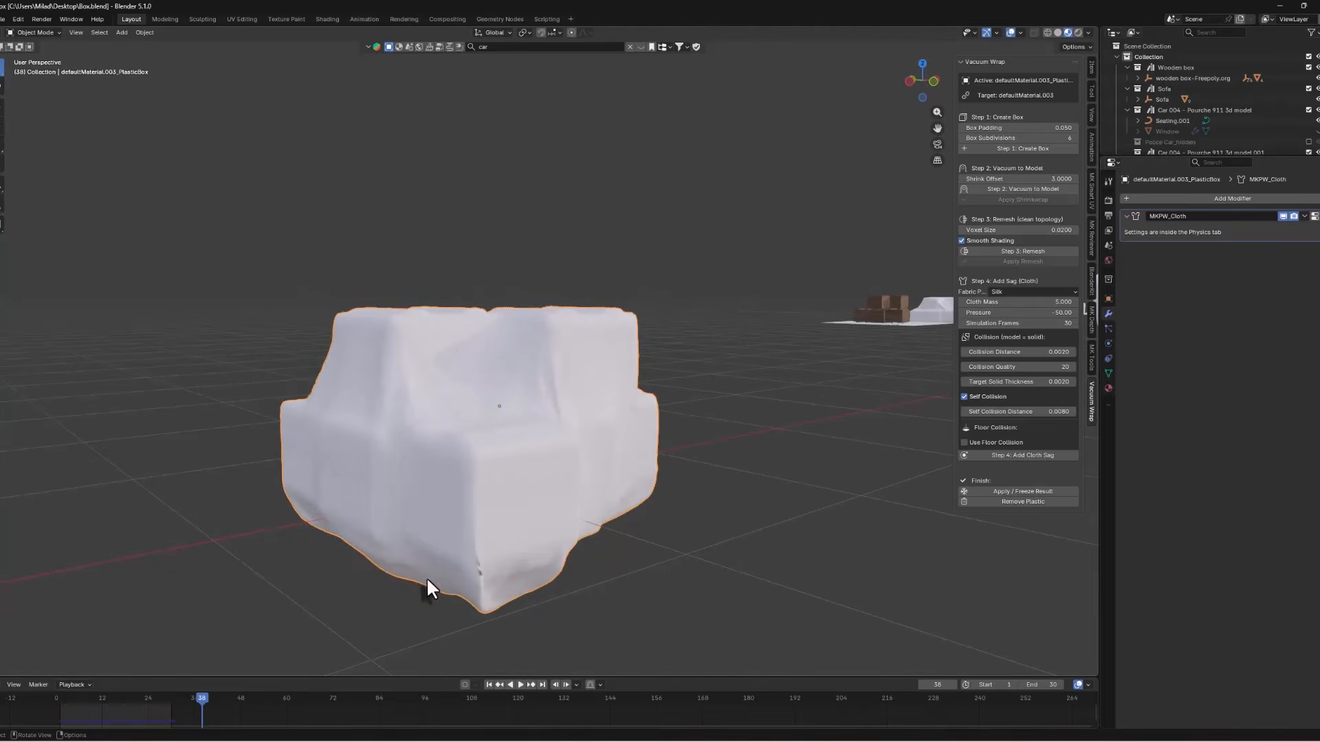
{"action": "scroll", "coordinate": [426, 579], "scroll_direction": "down", "scroll_amount": 2}
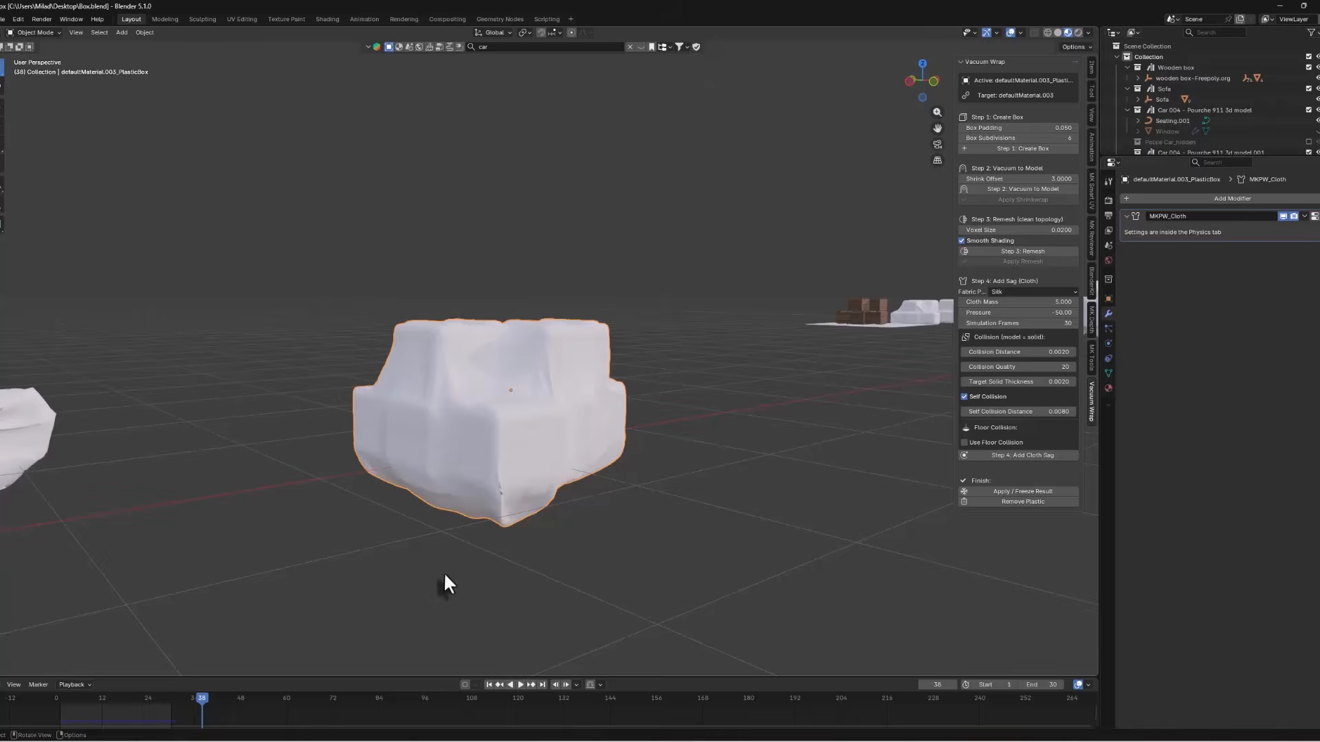
{"action": "middle_click_drag", "start_coordinate": [443, 572], "coordinate": [507, 516]}
{"action": "scroll", "coordinate": [506, 516], "scroll_direction": "down", "scroll_amount": 5}
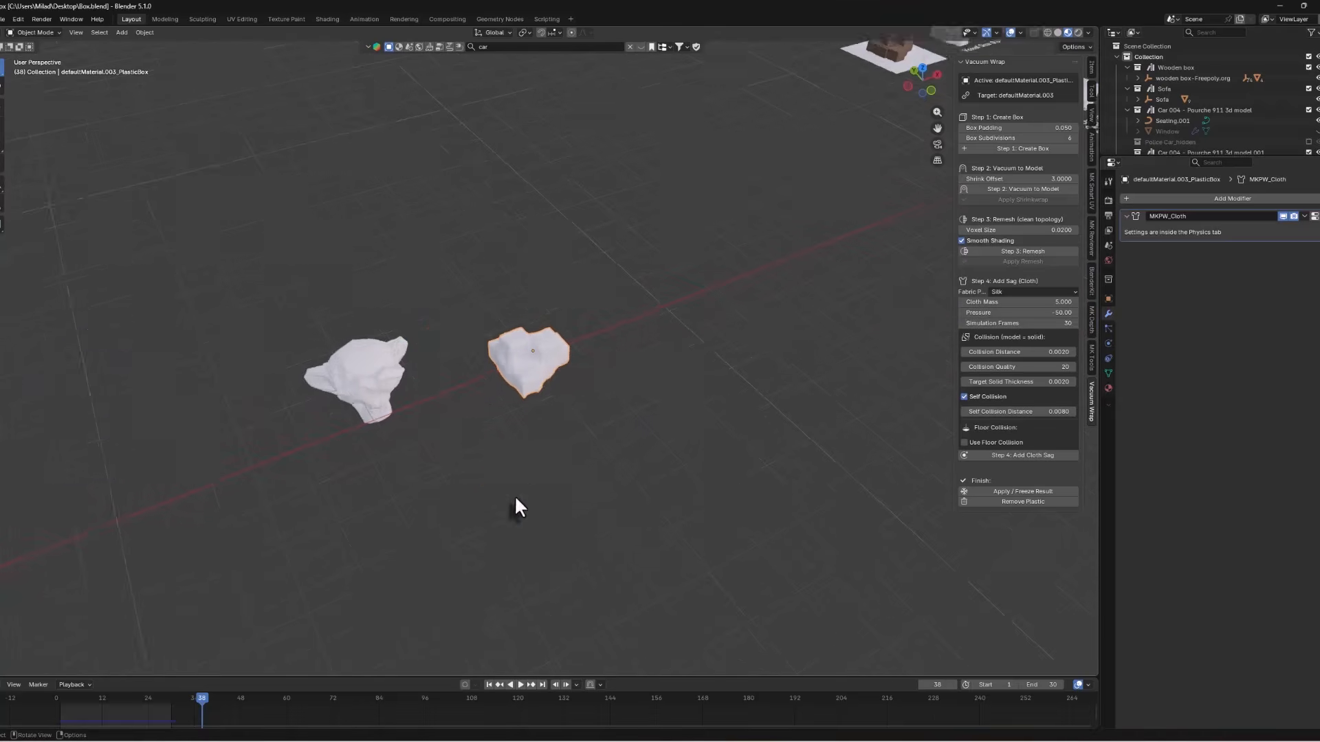
{"action": "left_click_drag", "start_coordinate": [201, 715], "coordinate": [99, 715]}
Step: Select the wooden crates on the white floor plane and view the floor collision options, leaving floor collision off
{"action": "middle_click_drag", "start_coordinate": [788, 337], "coordinate": [612, 497], "text": "shift"}
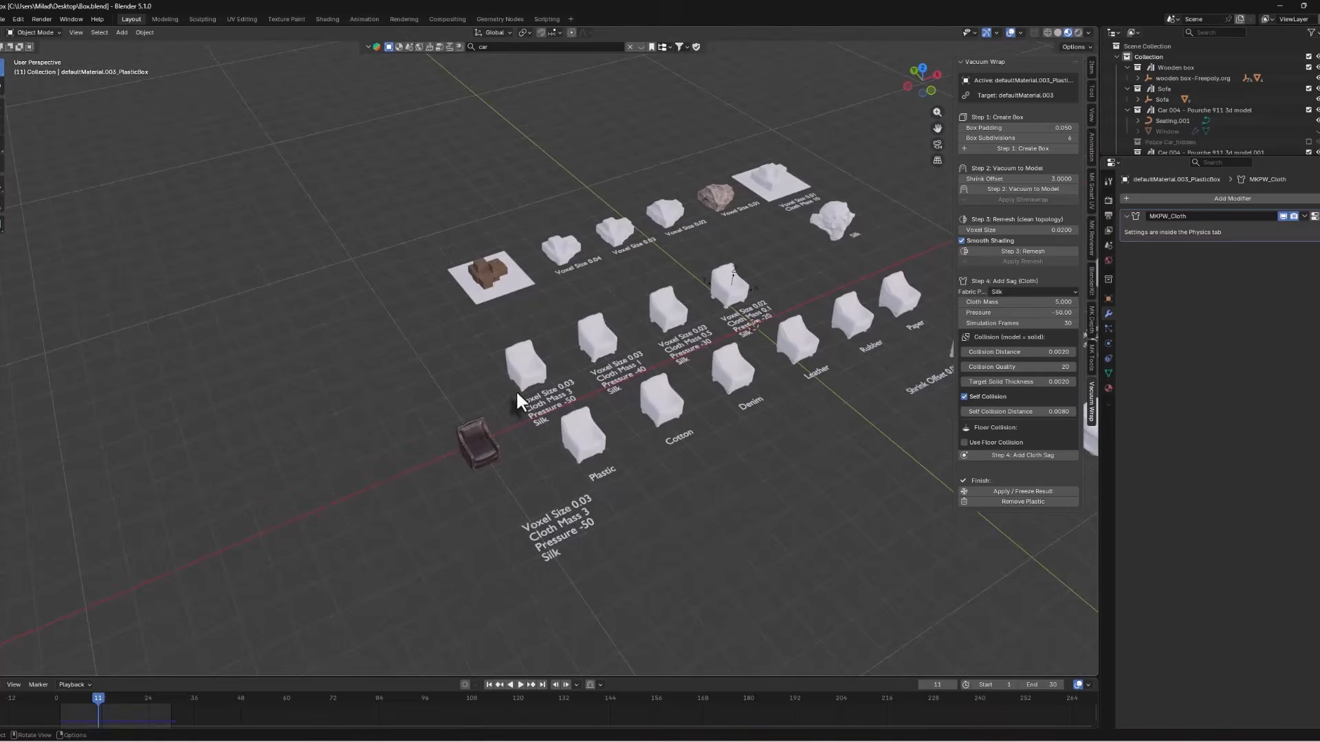
{"action": "scroll", "coordinate": [488, 267], "scroll_direction": "up", "scroll_amount": 2}
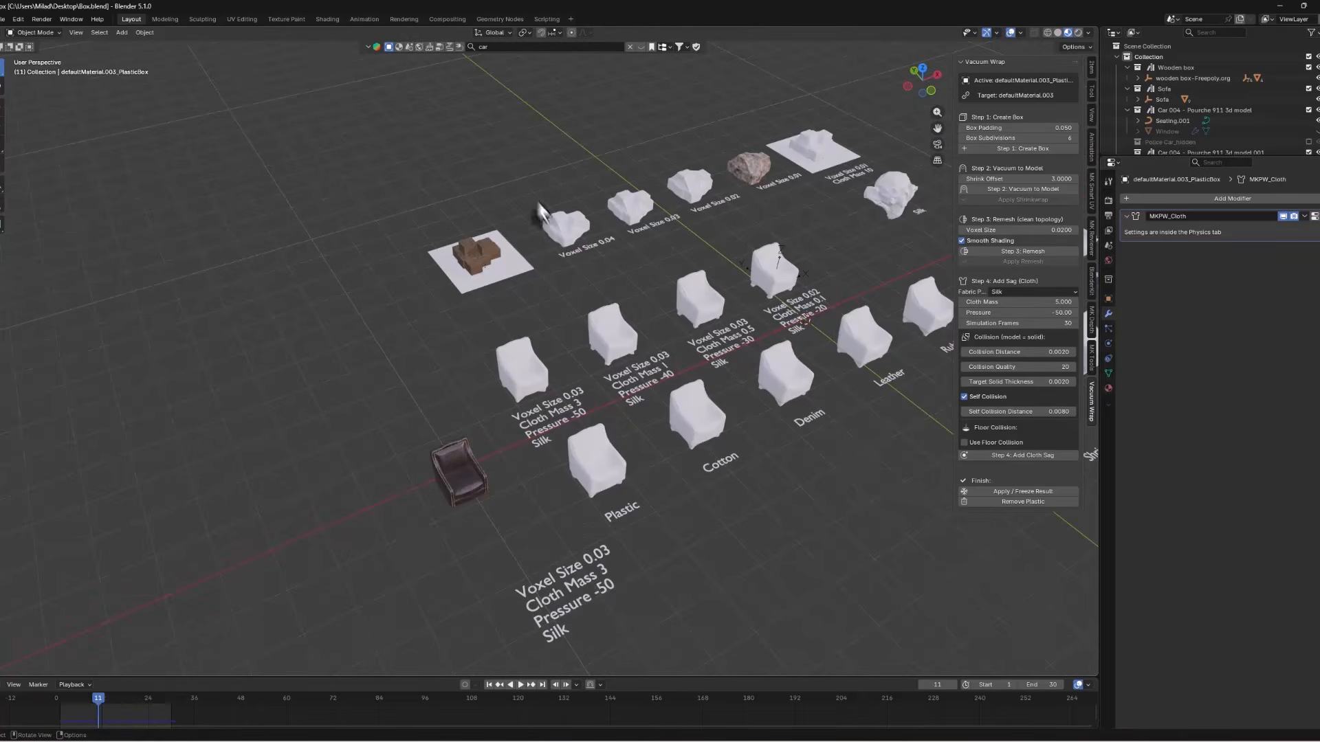
{"action": "scroll", "coordinate": [525, 187], "scroll_direction": "up", "scroll_amount": 3}
{"action": "left_click", "coordinate": [447, 189]}
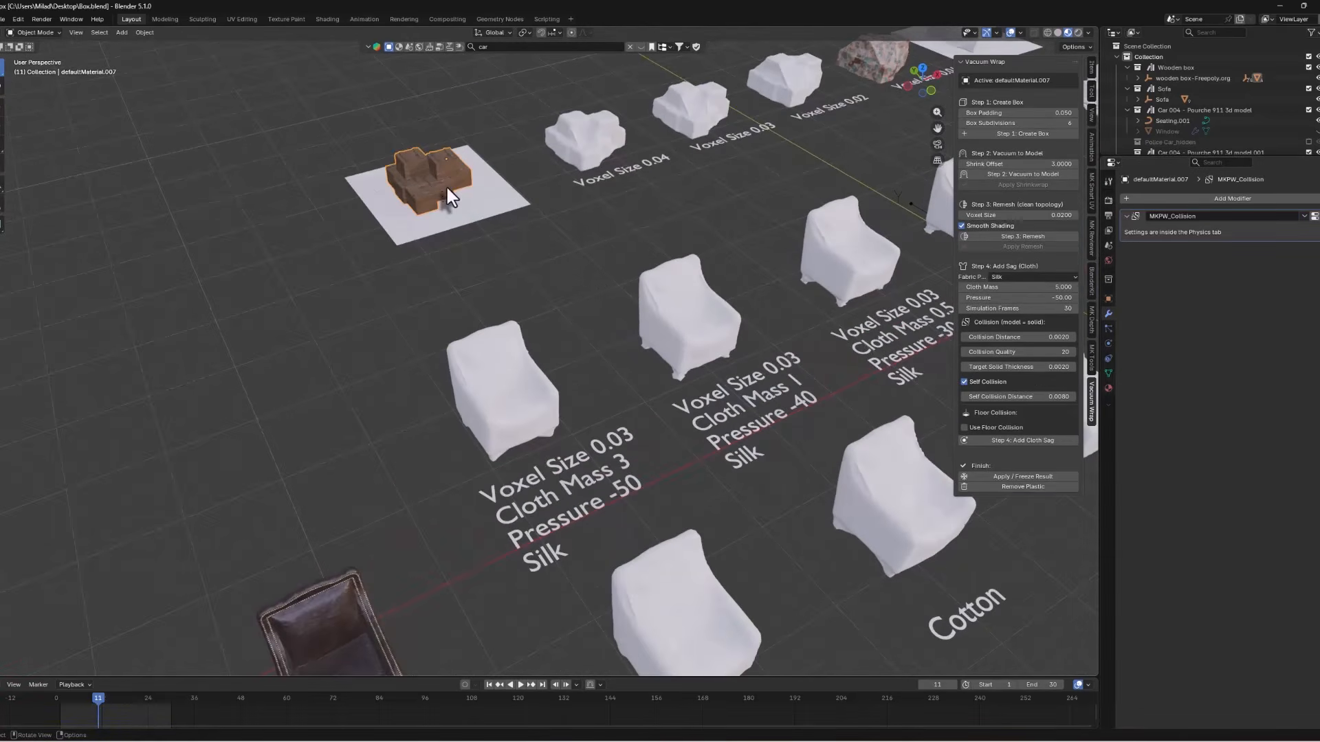
{"action": "key", "text": "KP_Decimal"}
{"action": "scroll", "coordinate": [443, 196], "scroll_direction": "down", "scroll_amount": 2}
{"action": "middle_click_drag", "start_coordinate": [552, 309], "coordinate": [548, 294]}
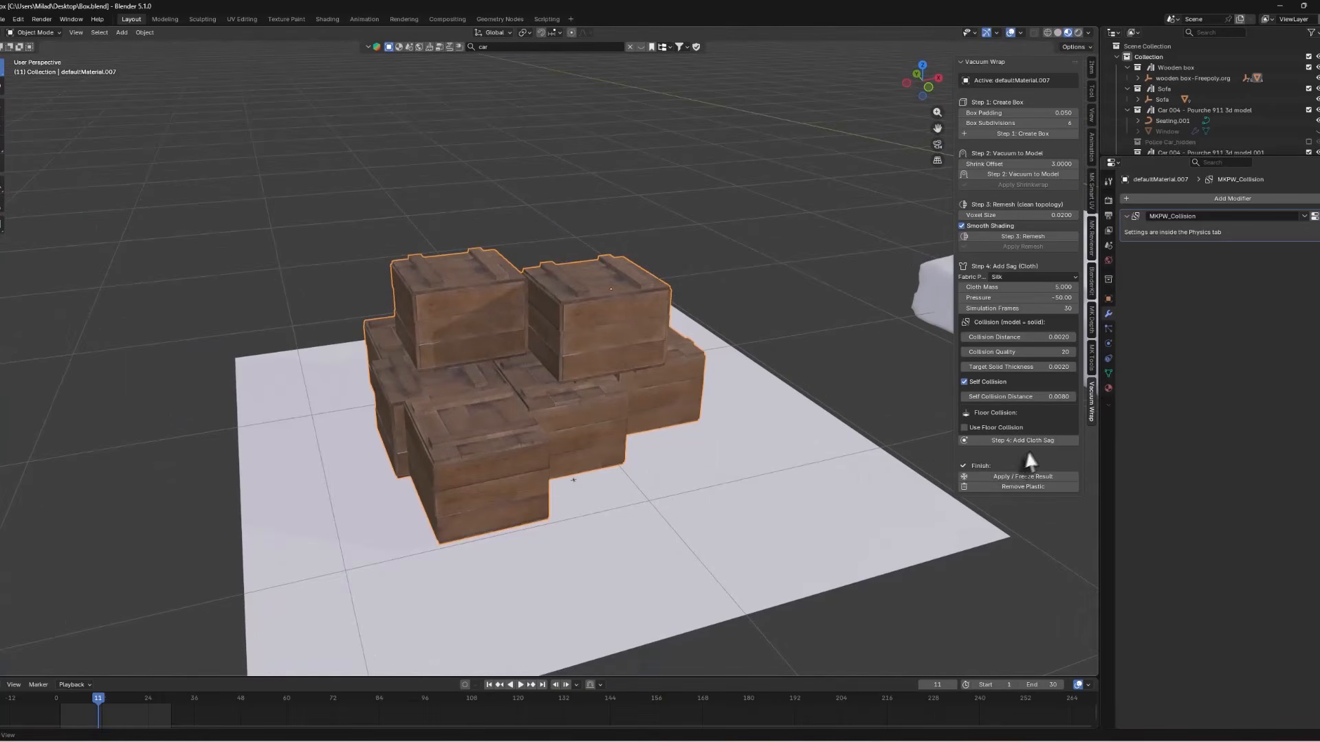
{"action": "left_click", "coordinate": [965, 427]}
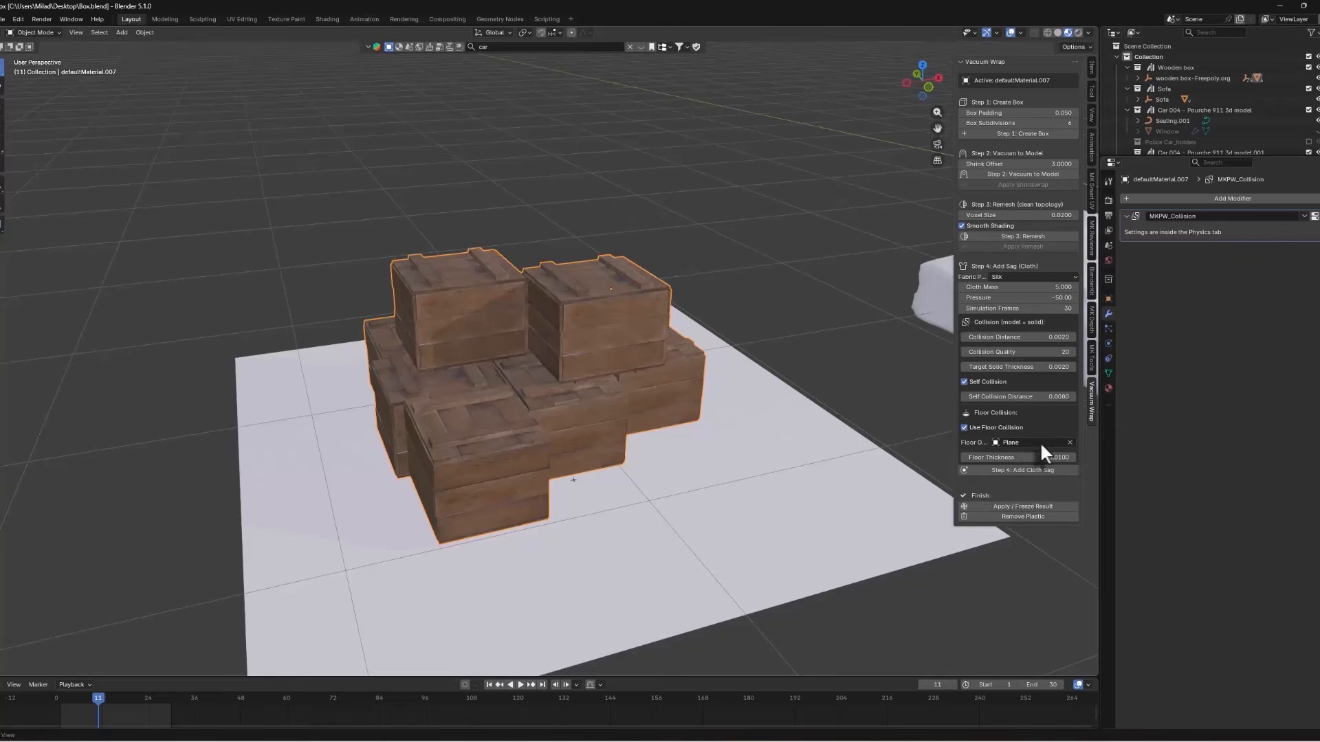
{"action": "left_click", "coordinate": [964, 427]}
Step: Select the crate wrap labelled Voxel Size 0.04 and examine its folds and edges up close
{"action": "scroll", "coordinate": [560, 462], "scroll_direction": "down", "scroll_amount": 3}
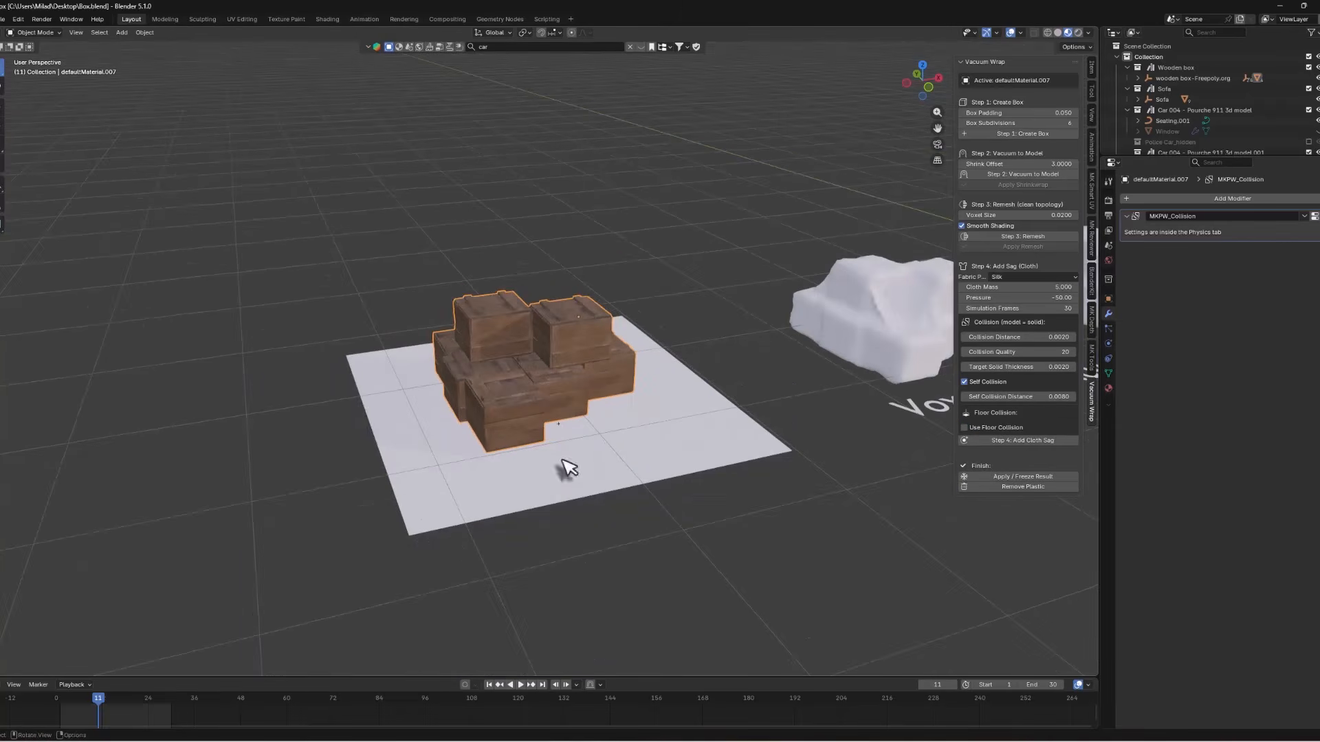
{"action": "middle_click_drag", "start_coordinate": [785, 411], "coordinate": [444, 444], "text": "shift"}
{"action": "scroll", "coordinate": [443, 444], "scroll_direction": "up", "scroll_amount": 3}
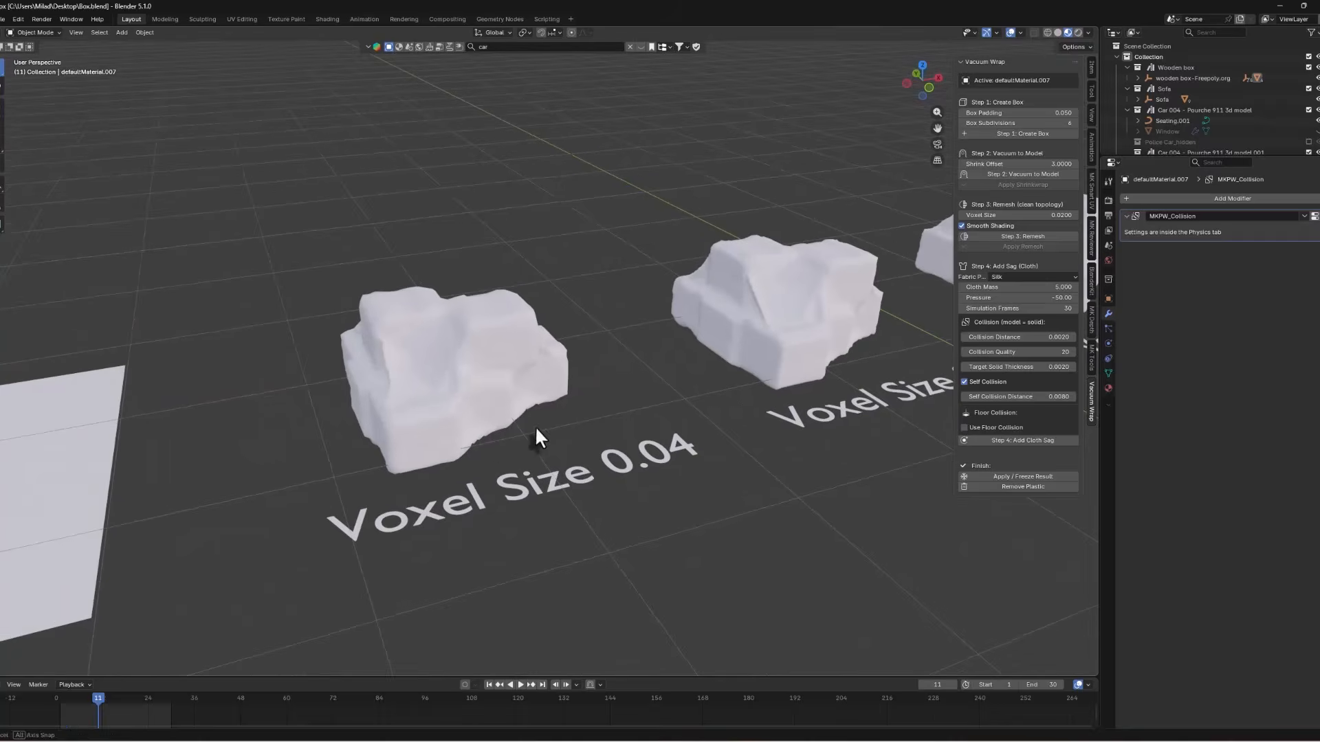
{"action": "scroll", "coordinate": [492, 442], "scroll_direction": "up", "scroll_amount": 3}
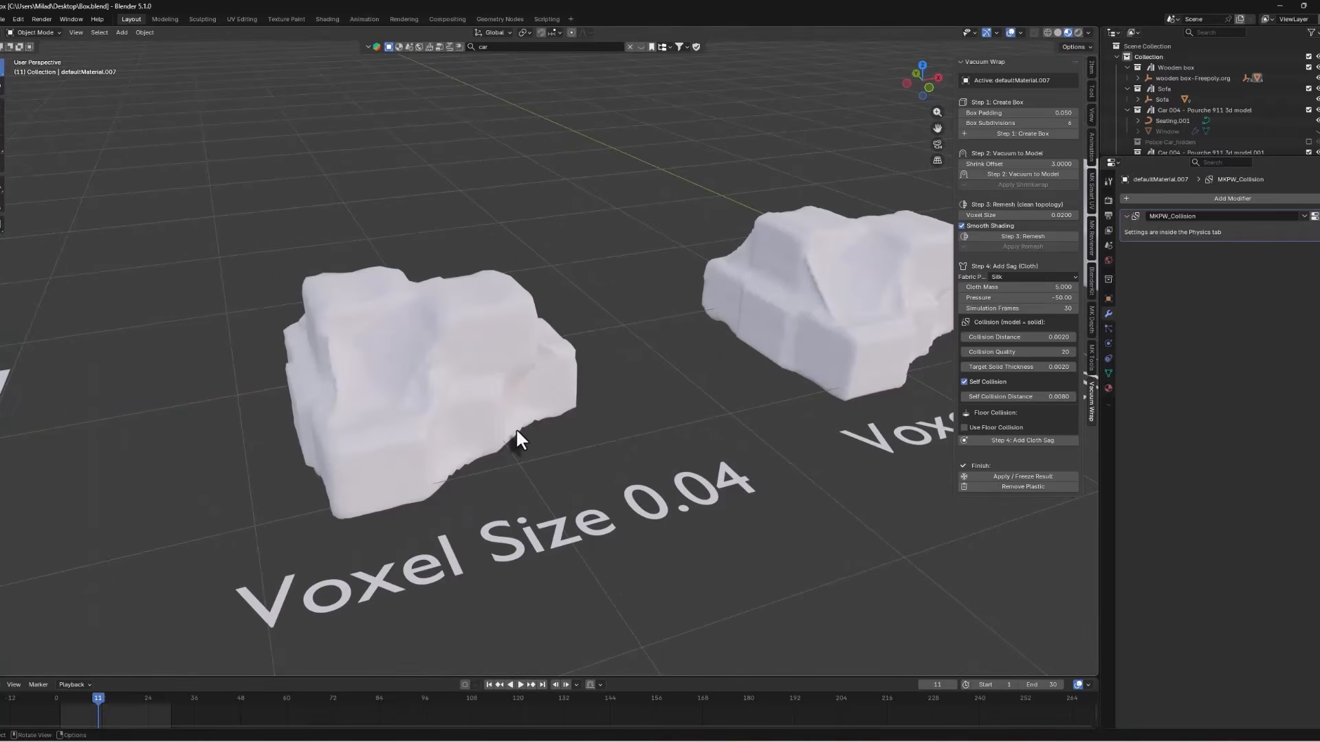
{"action": "middle_click_drag", "start_coordinate": [516, 432], "coordinate": [463, 453]}
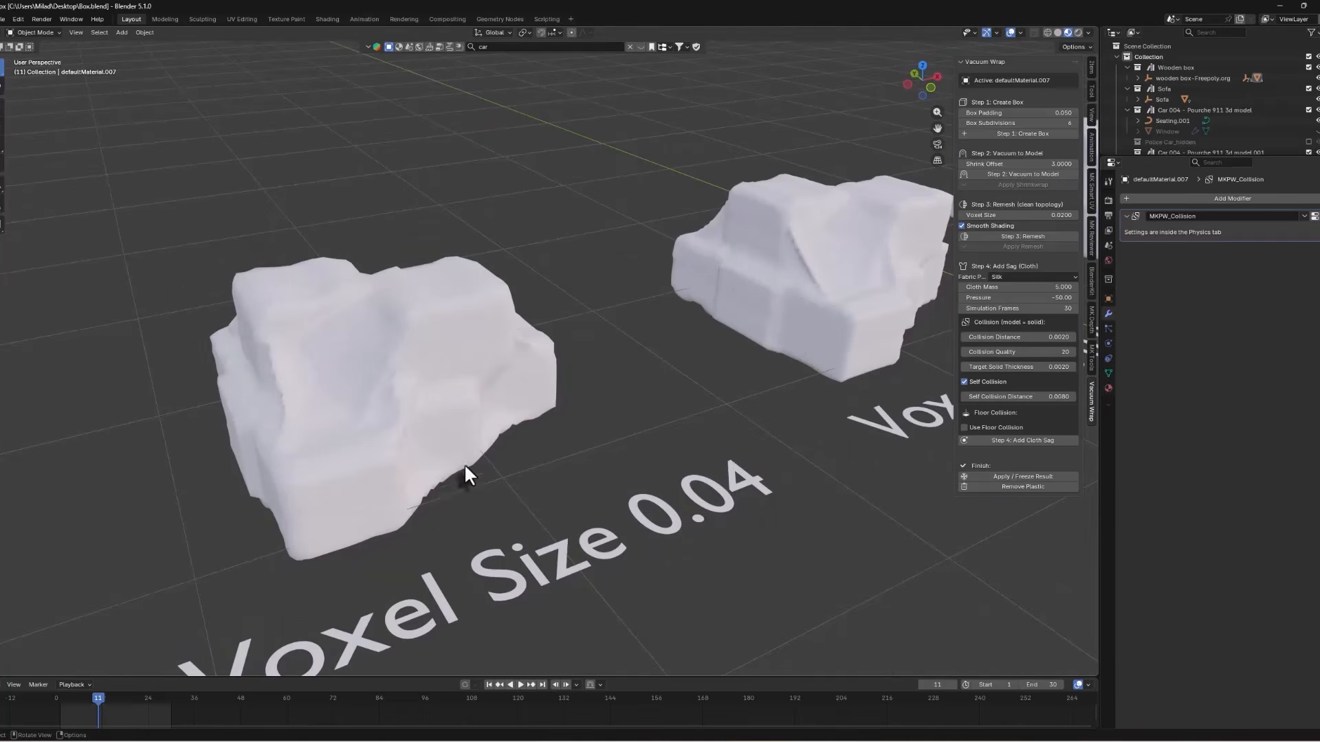
{"action": "scroll", "coordinate": [464, 467], "scroll_direction": "up", "scroll_amount": 5}
{"action": "middle_click_drag", "start_coordinate": [443, 474], "coordinate": [849, 318], "text": "shift"}
{"action": "left_click", "coordinate": [422, 313]}
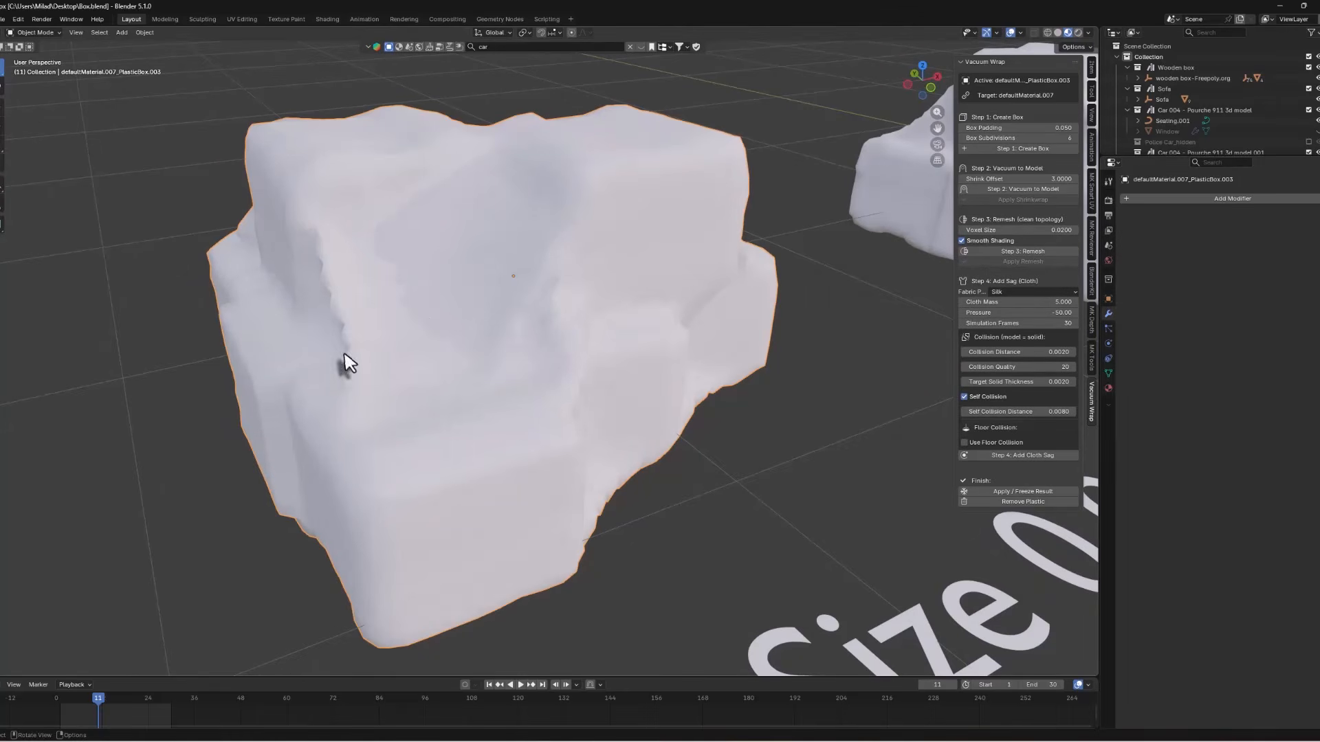
{"action": "middle_click_drag", "start_coordinate": [347, 365], "coordinate": [365, 389]}
{"action": "scroll", "coordinate": [387, 390], "scroll_direction": "down", "scroll_amount": 5}
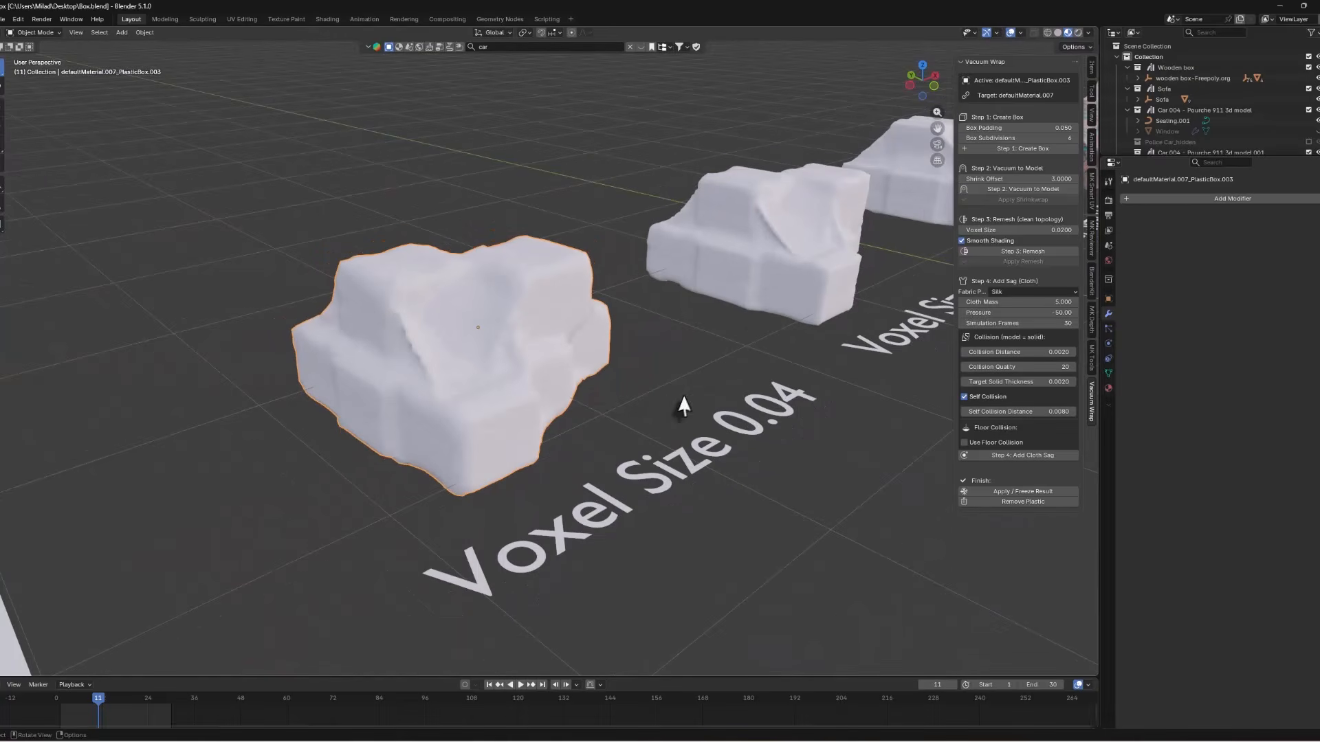
Step: Select the crate wraps labelled Voxel Size 0.03 and Voxel Size 0.02 in turn and compare their surface detail
{"action": "middle_click_drag", "start_coordinate": [760, 321], "coordinate": [277, 468], "text": "shift"}
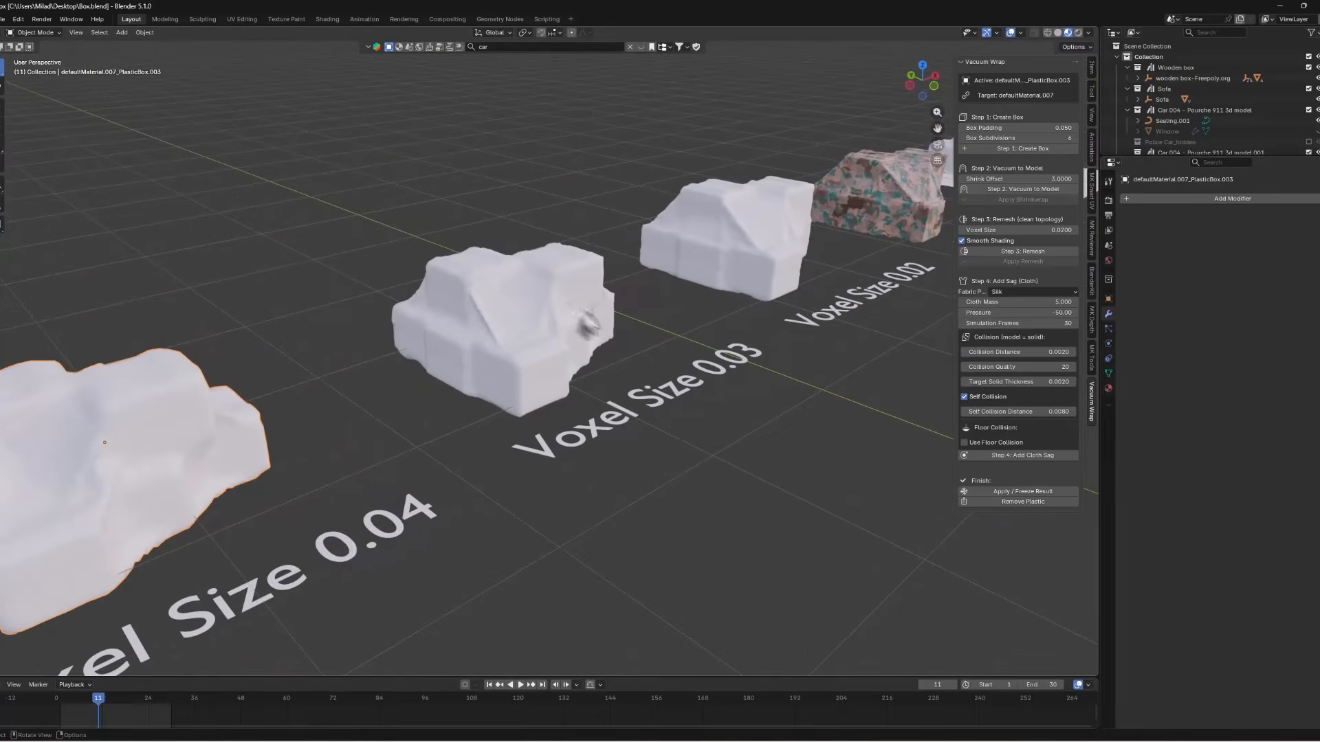
{"action": "scroll", "coordinate": [550, 323], "scroll_direction": "up", "scroll_amount": 3}
{"action": "left_click", "coordinate": [550, 335]}
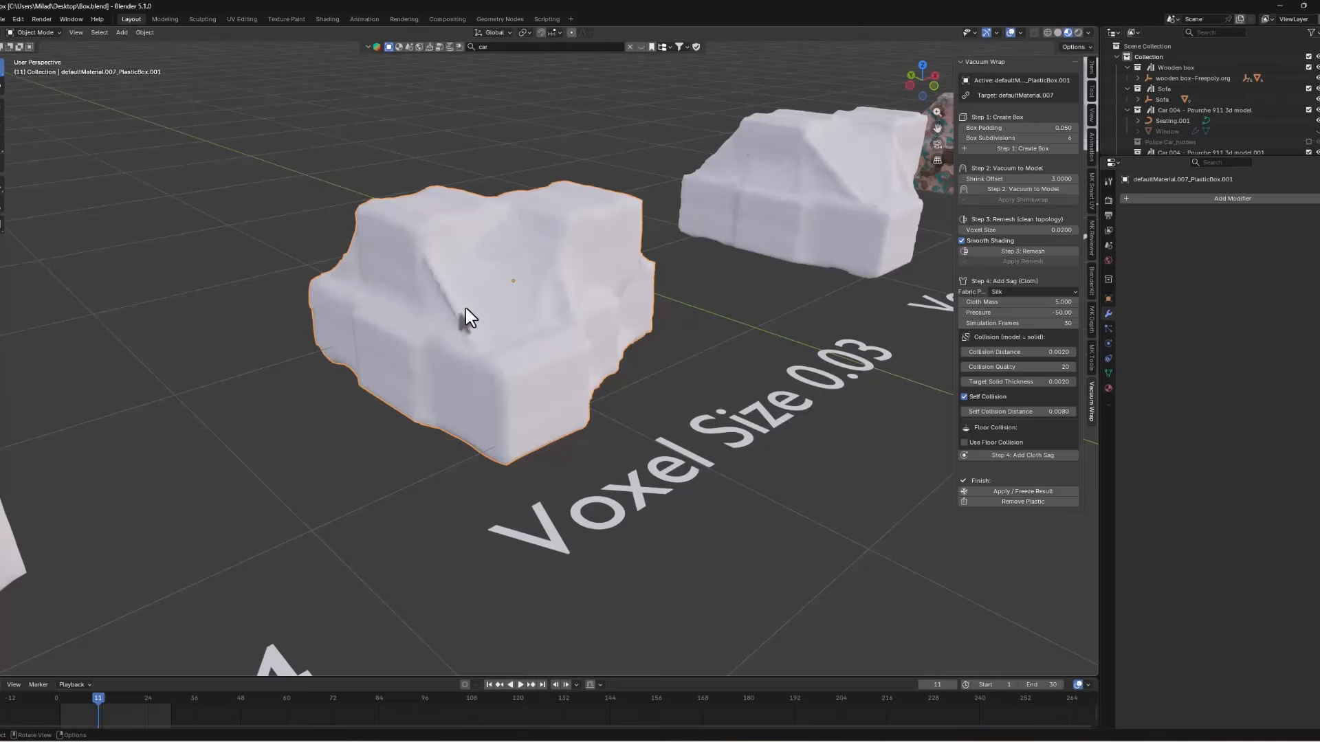
{"action": "left_click", "coordinate": [854, 184]}
{"action": "key", "text": "KP_Decimal"}
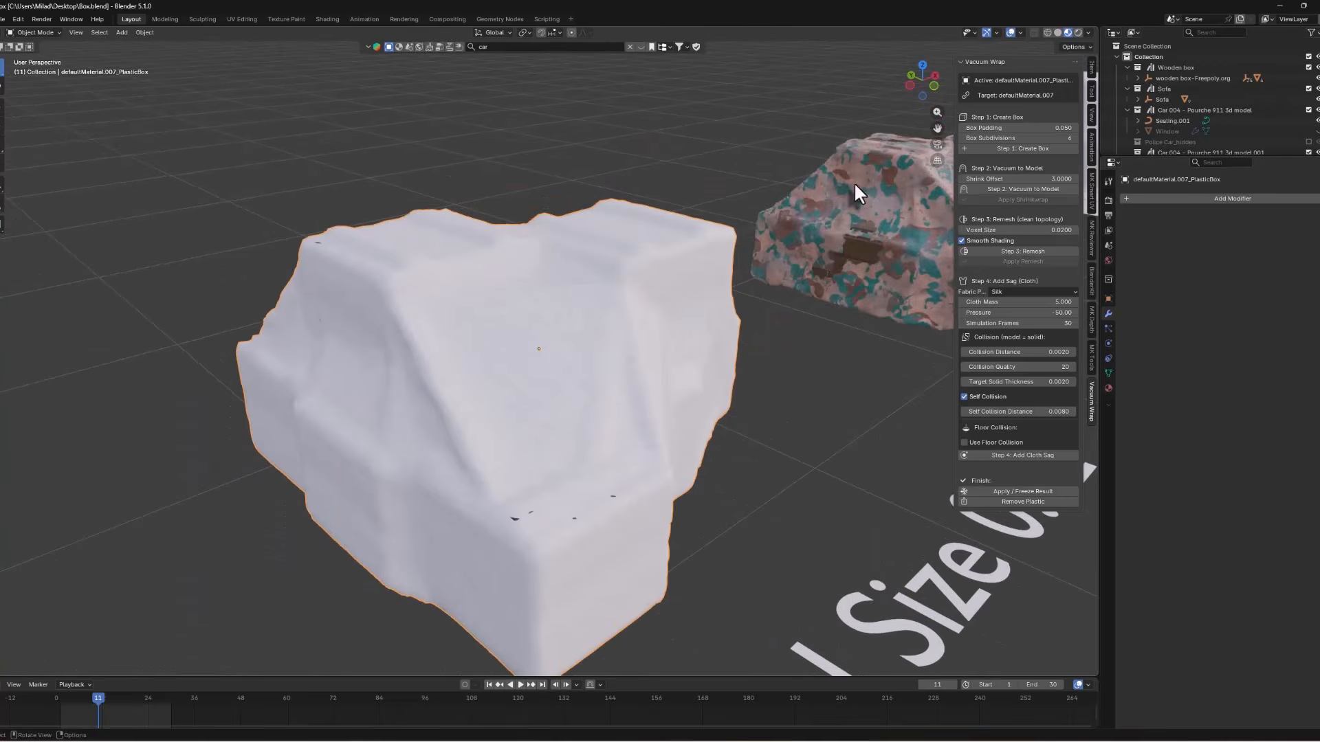
{"action": "scroll", "coordinate": [501, 295], "scroll_direction": "down", "scroll_amount": 5}
{"action": "scroll", "coordinate": [716, 451], "scroll_direction": "up", "scroll_amount": 5}
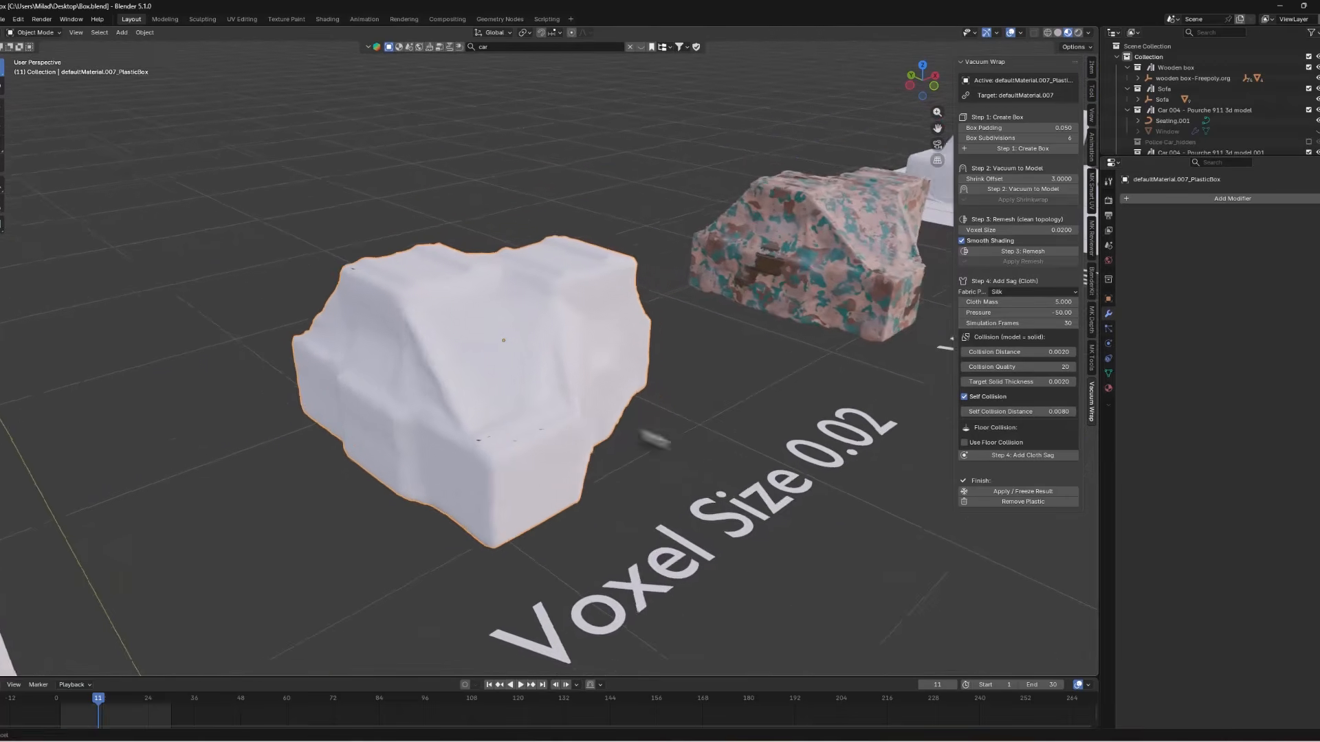
{"action": "middle_click_drag", "start_coordinate": [654, 439], "coordinate": [612, 433], "text": "shift"}
{"action": "mouse_move", "coordinate": [310, 422]}
{"action": "middle_mouse_down"}
{"action": "mouse_move", "coordinate": [389, 401]}
{"action": "mouse_move", "coordinate": [296, 404]}
{"action": "middle_mouse_up"}
Step: Select and examine the camouflage wrap labelled Voxel Size 0.01, and inspect the draped wrap on the neighbouring floor plane
{"action": "middle_click_drag", "start_coordinate": [642, 360], "coordinate": [433, 402], "text": "shift"}
{"action": "left_click", "coordinate": [608, 272], "text": "shift"}
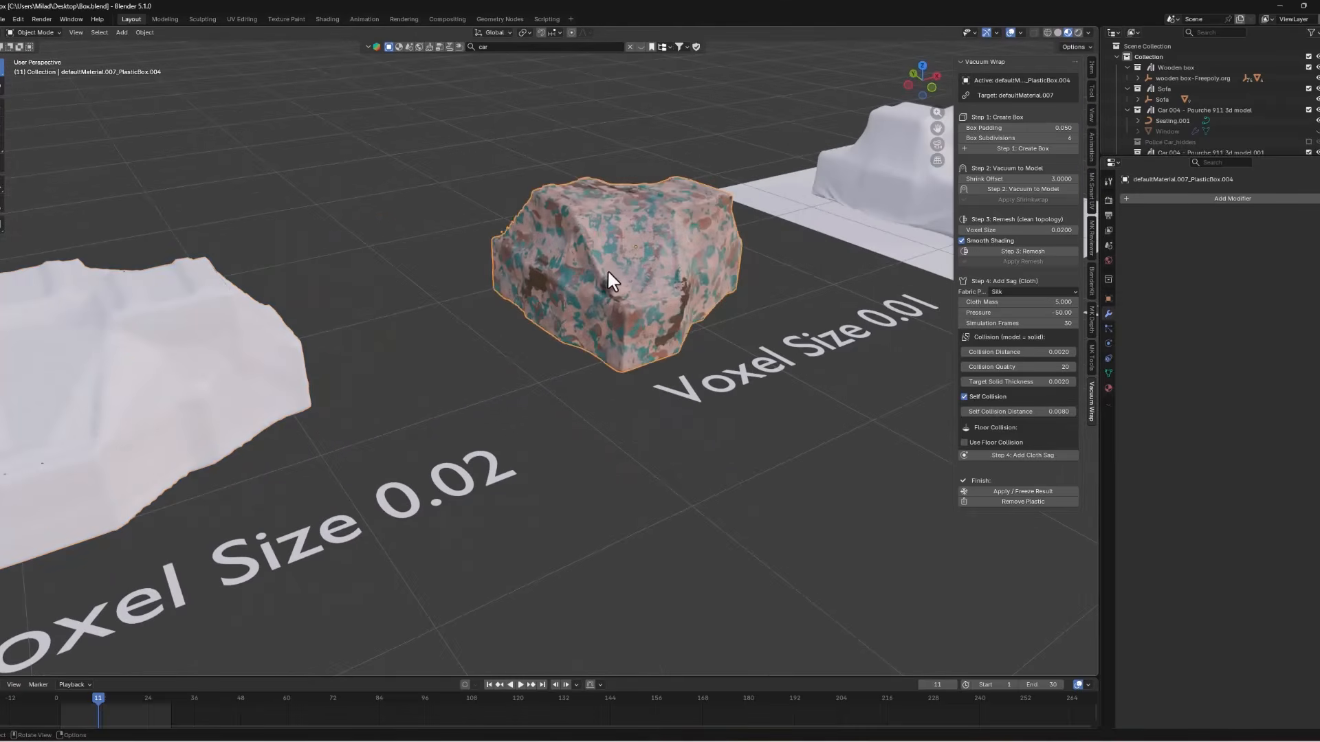
{"action": "scroll", "coordinate": [607, 269], "scroll_direction": "up", "scroll_amount": 5}
{"action": "scroll", "coordinate": [586, 292], "scroll_direction": "down", "scroll_amount": 4}
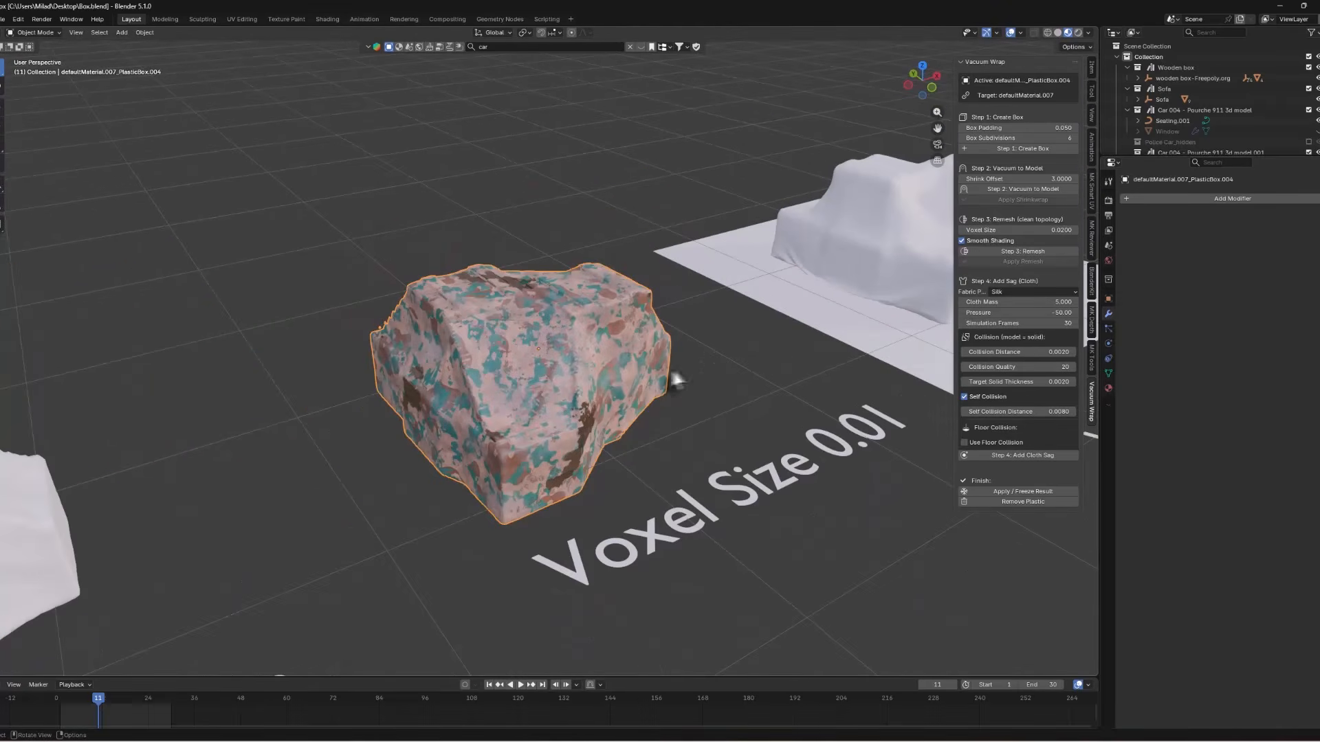
{"action": "middle_click_drag", "start_coordinate": [669, 368], "coordinate": [412, 429]}
{"action": "scroll", "coordinate": [672, 353], "scroll_direction": "up", "scroll_amount": 6}
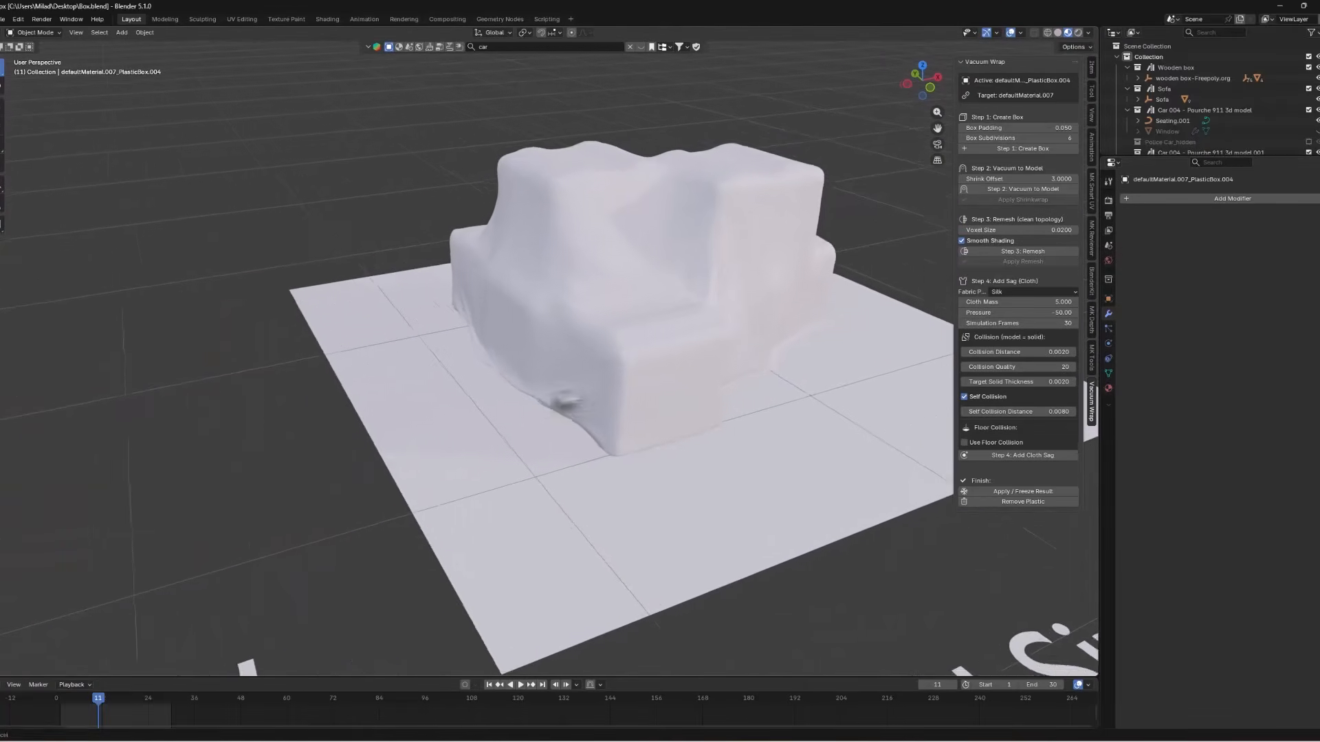
{"action": "middle_click_drag", "start_coordinate": [707, 418], "coordinate": [700, 426]}
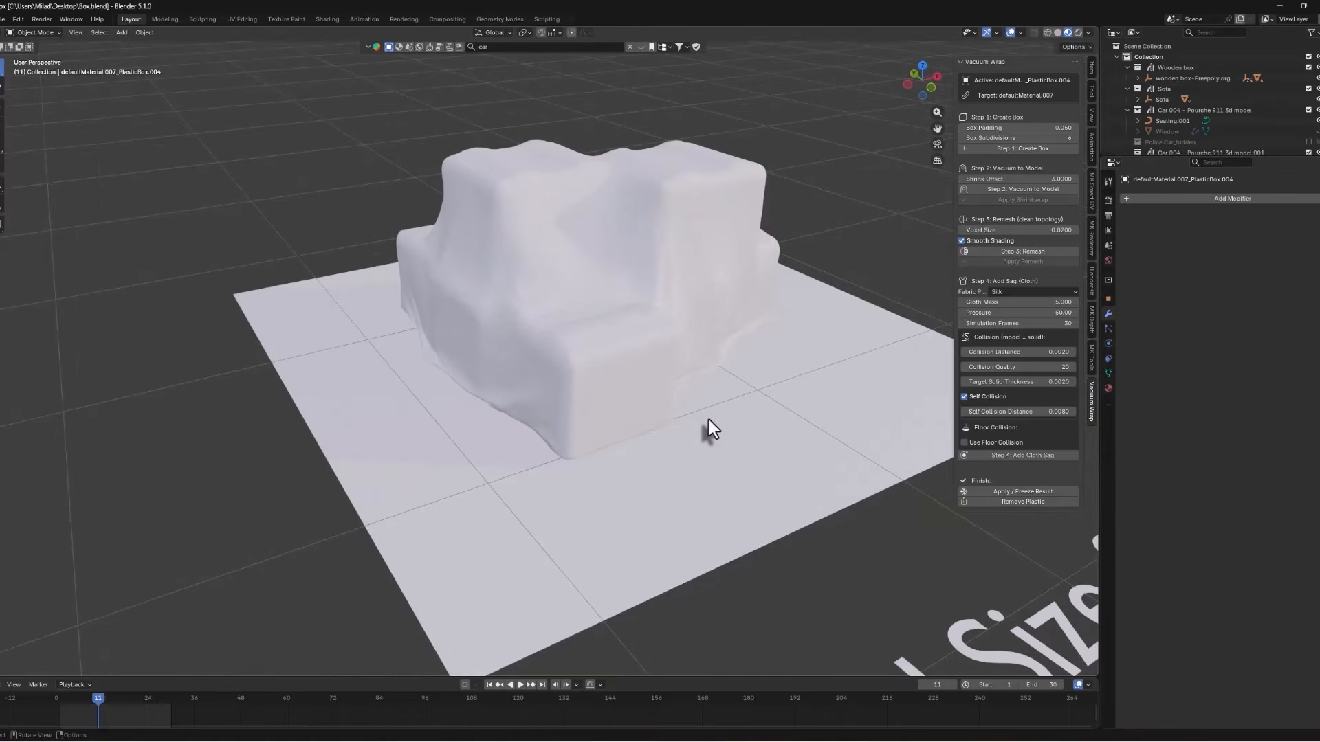
Step: Examine the wrapped armchair samples, comparing their labelled voxel size, cloth mass, pressure and fabric presets
{"action": "scroll", "coordinate": [708, 429], "scroll_direction": "down", "scroll_amount": 10}
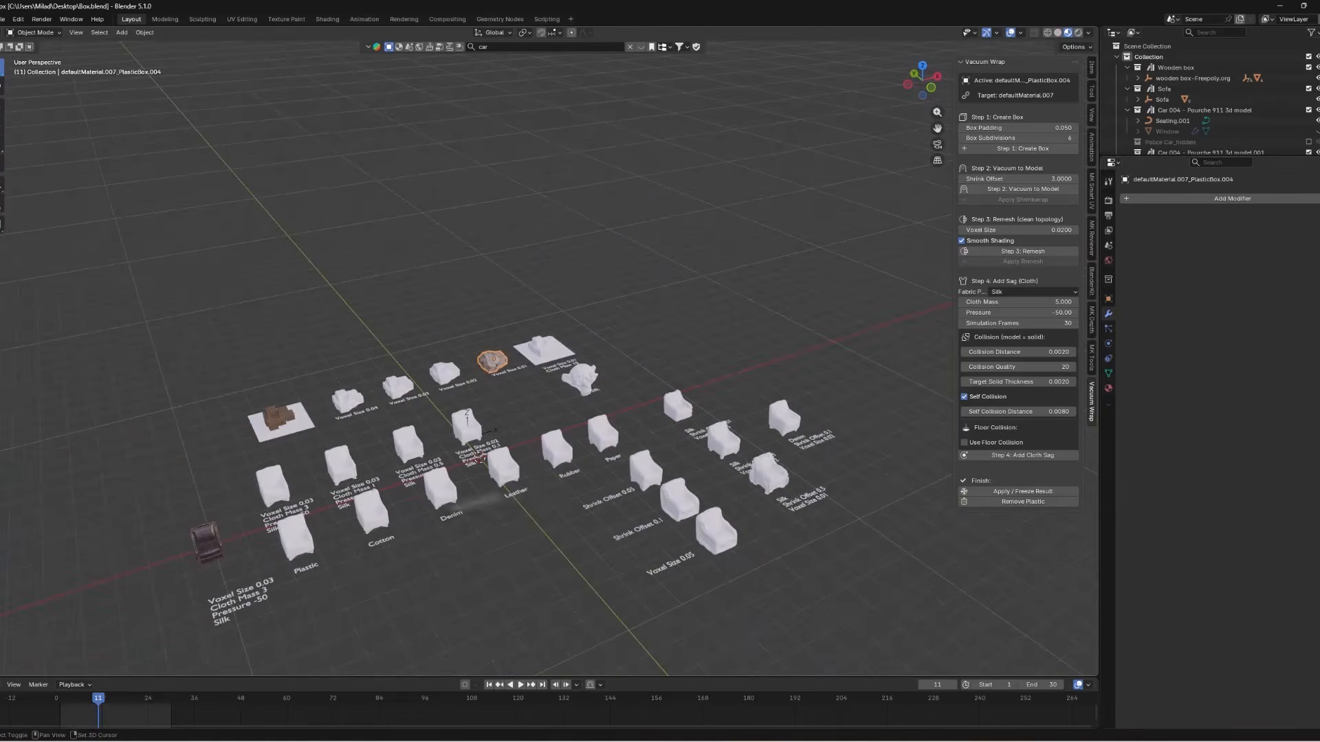
{"action": "middle_click_drag", "start_coordinate": [440, 504], "coordinate": [619, 501], "text": "shift"}
{"action": "scroll", "coordinate": [516, 494], "scroll_direction": "up", "scroll_amount": 5}
{"action": "middle_click_drag", "start_coordinate": [553, 550], "coordinate": [582, 381], "text": "shift"}
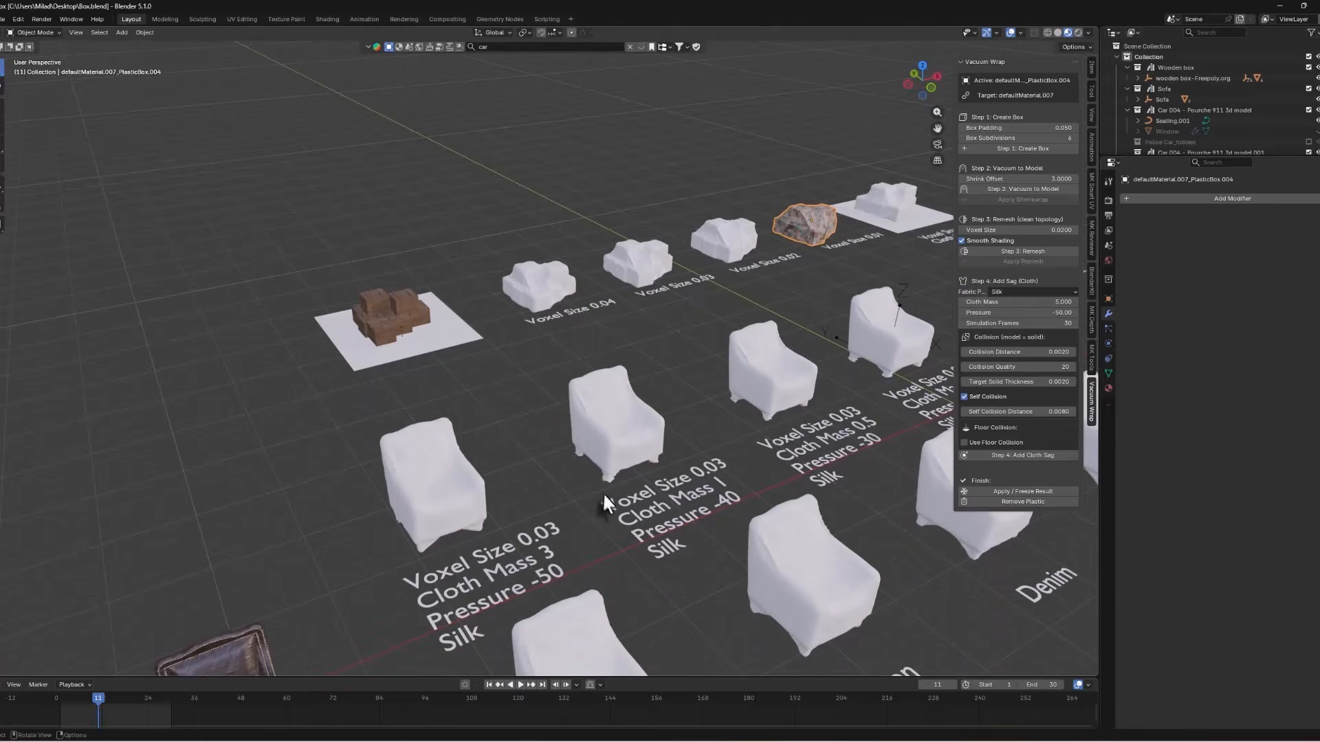
{"action": "middle_click_drag", "start_coordinate": [602, 493], "coordinate": [509, 452], "text": "shift"}
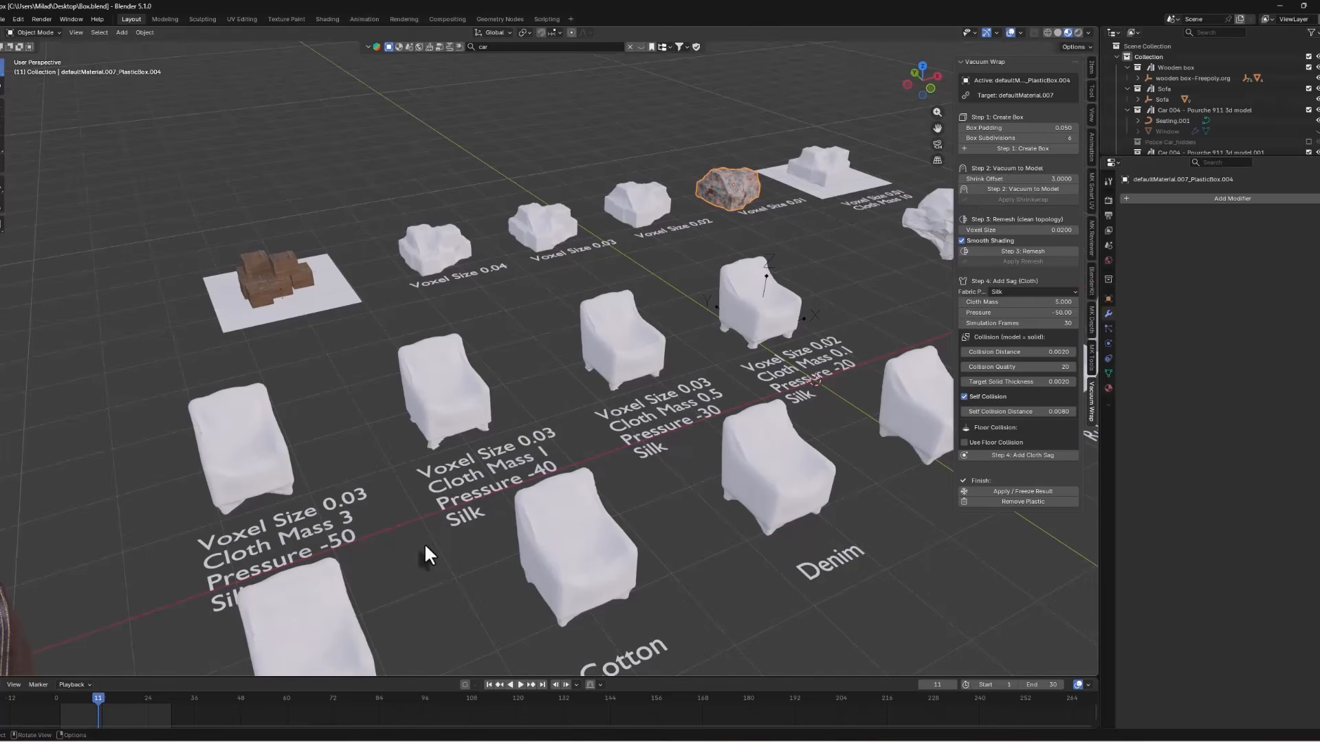
{"action": "scroll", "coordinate": [401, 574], "scroll_direction": "up", "scroll_amount": 3}
{"action": "middle_click_drag", "start_coordinate": [427, 576], "coordinate": [406, 560], "text": "shift"}
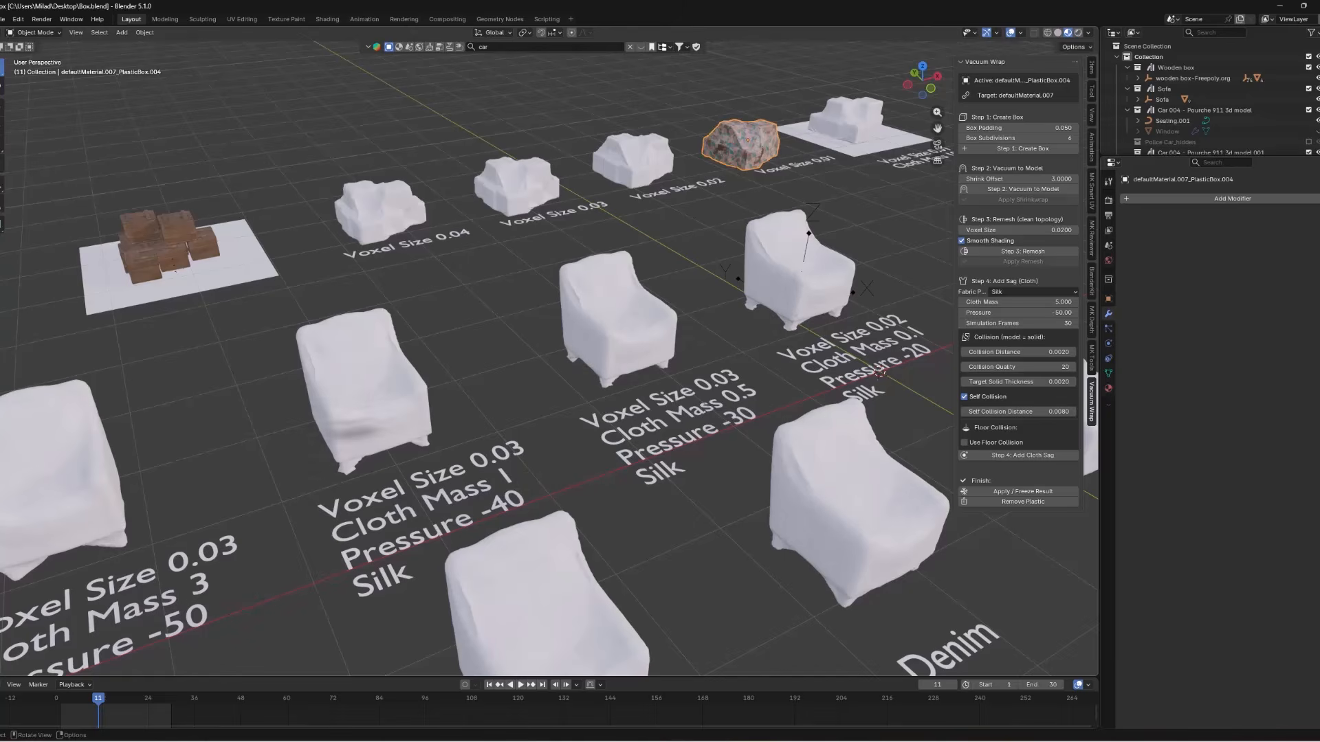
{"action": "scroll", "coordinate": [645, 324], "scroll_direction": "down", "scroll_amount": 2}
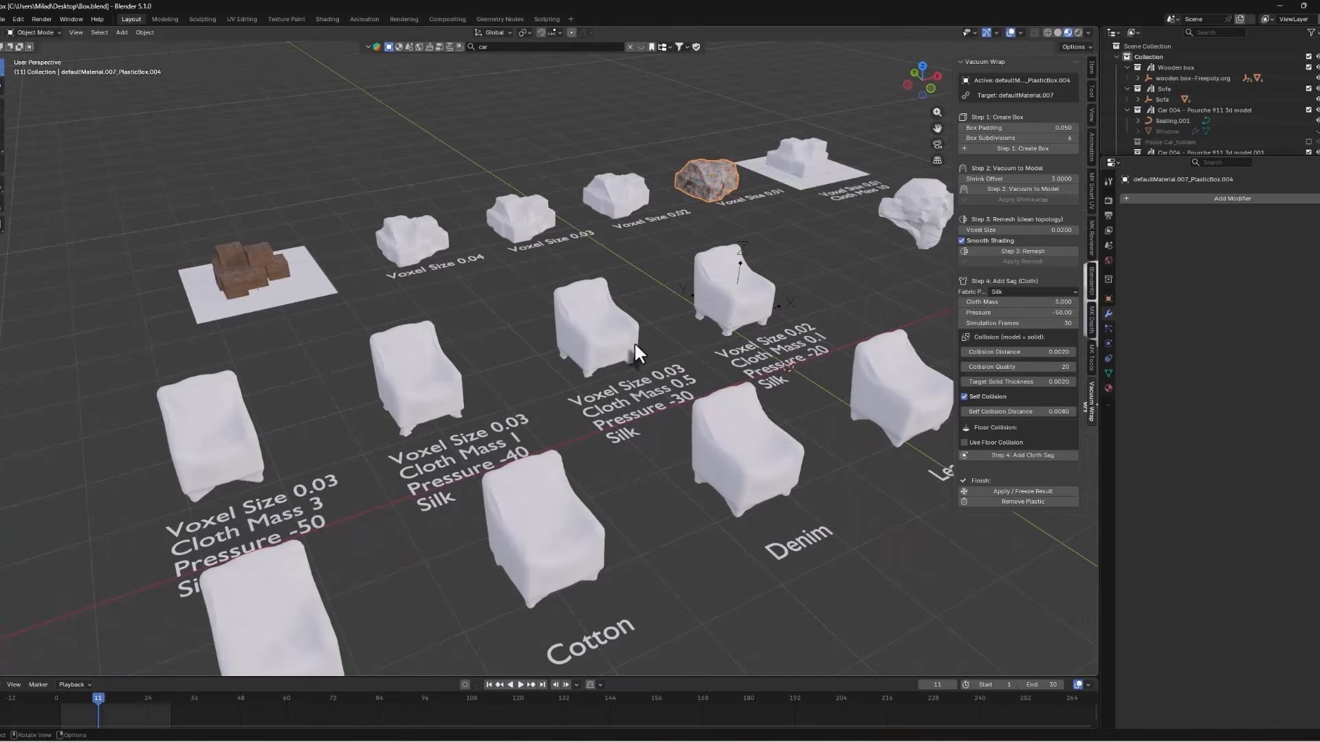
{"action": "middle_click_drag", "start_coordinate": [632, 488], "coordinate": [629, 403], "text": "shift"}
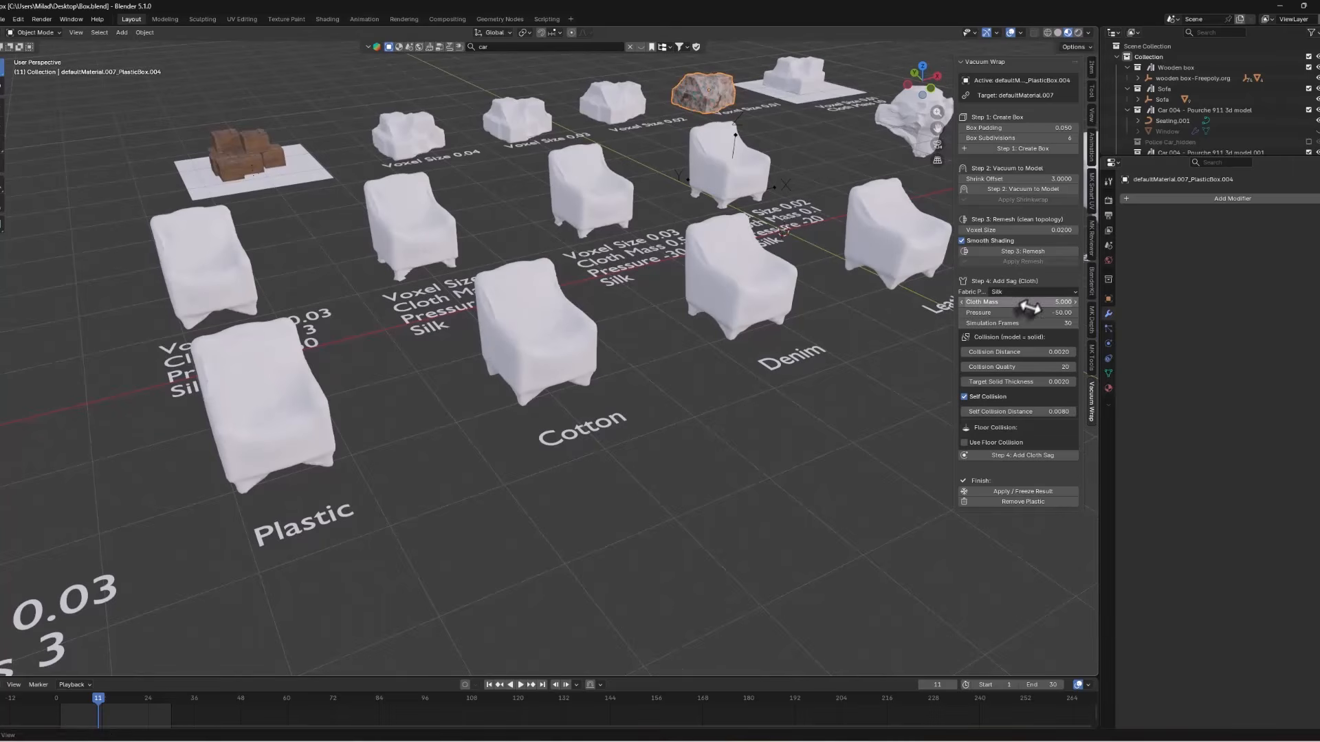
{"action": "scroll", "coordinate": [303, 474], "scroll_direction": "up", "scroll_amount": 2}
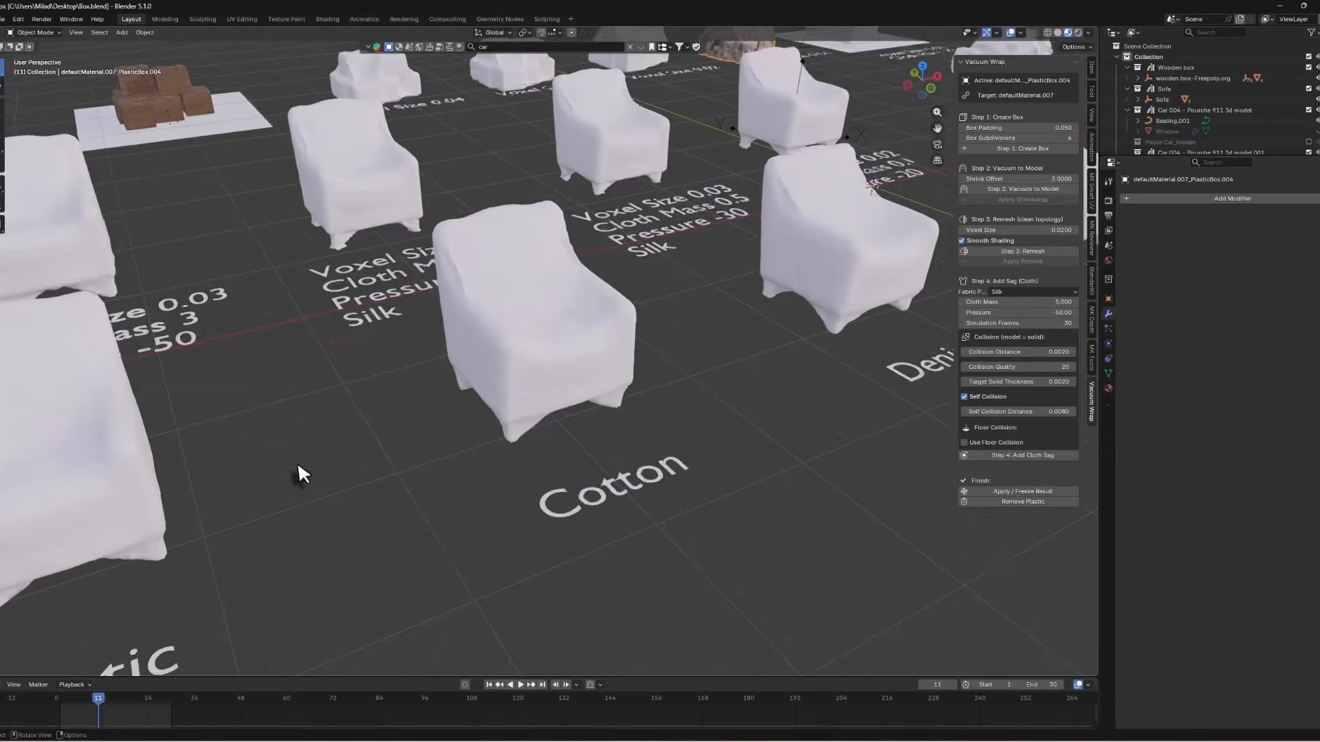
Step: Compare the wrapped armchairs made with the Plastic, Cotton, Denim, Leather, Rubber and Paper fabric presets
{"action": "scroll", "coordinate": [303, 474], "scroll_direction": "up", "scroll_amount": 2}
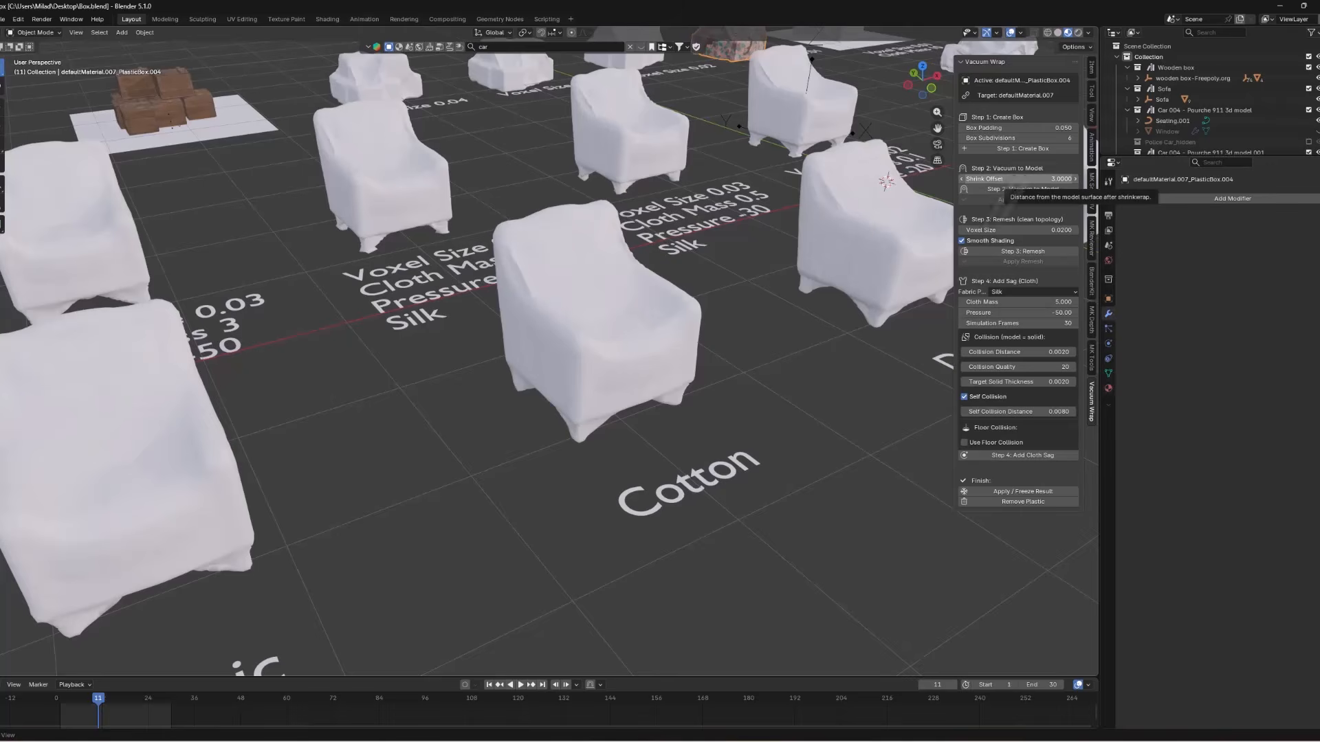
{"action": "middle_click_drag", "start_coordinate": [646, 372], "coordinate": [663, 359]}
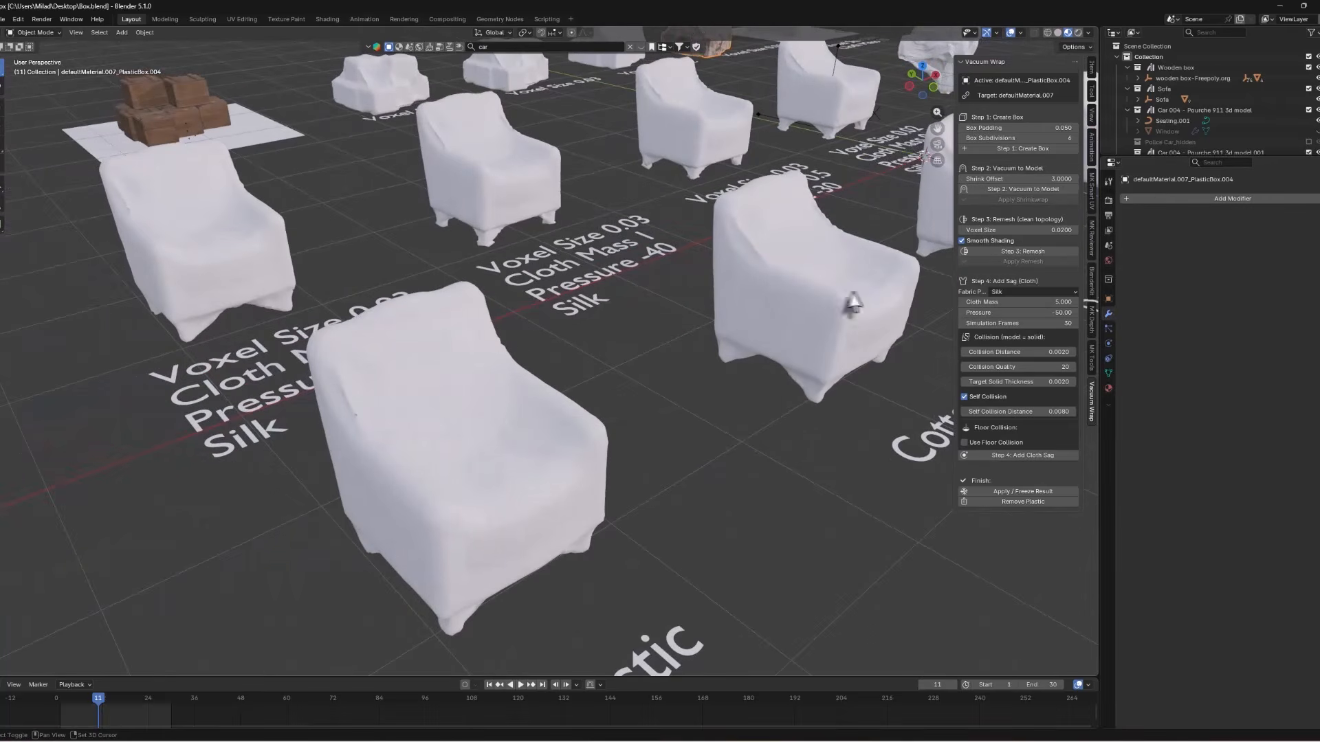
{"action": "middle_click_drag", "start_coordinate": [852, 303], "coordinate": [639, 353], "text": "shift"}
{"action": "scroll", "coordinate": [642, 353], "scroll_direction": "up", "scroll_amount": 1}
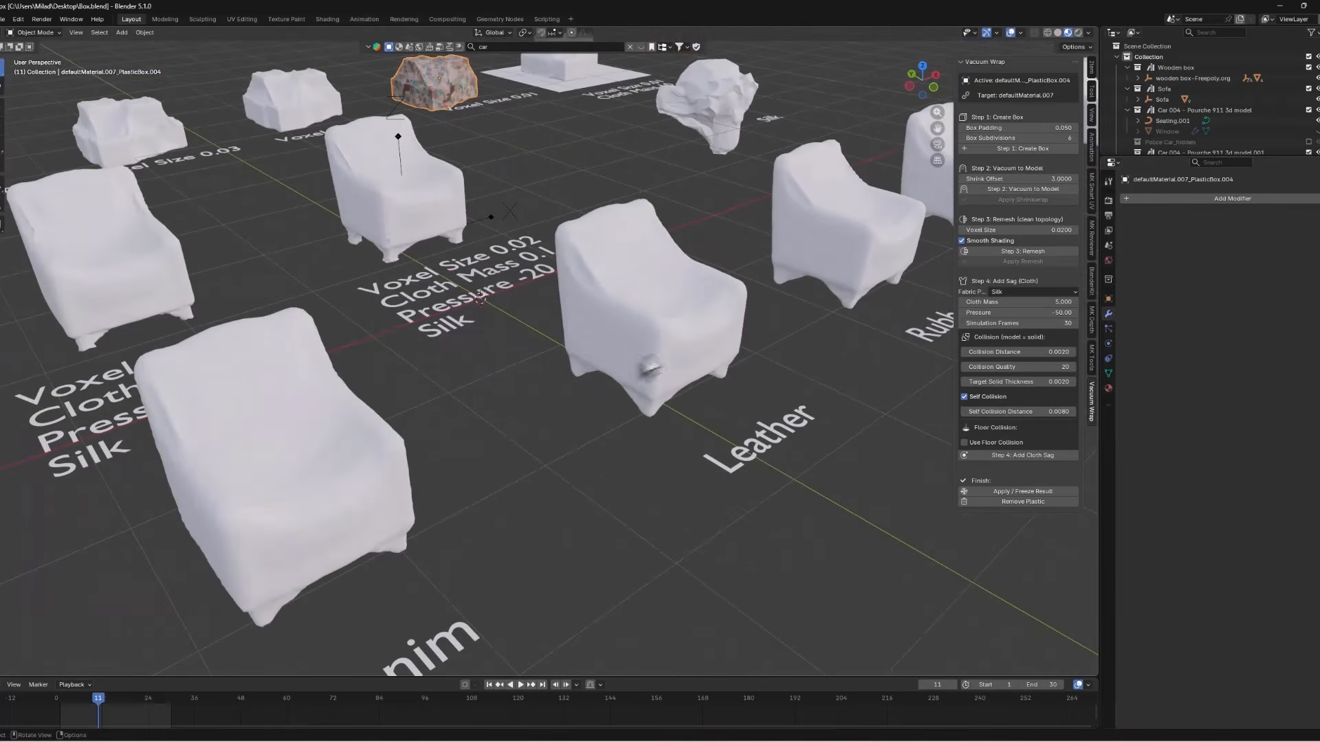
{"action": "scroll", "coordinate": [641, 363], "scroll_direction": "down", "scroll_amount": 4}
{"action": "scroll", "coordinate": [624, 359], "scroll_direction": "up", "scroll_amount": 2}
{"action": "middle_click_drag", "start_coordinate": [769, 295], "coordinate": [772, 303]}
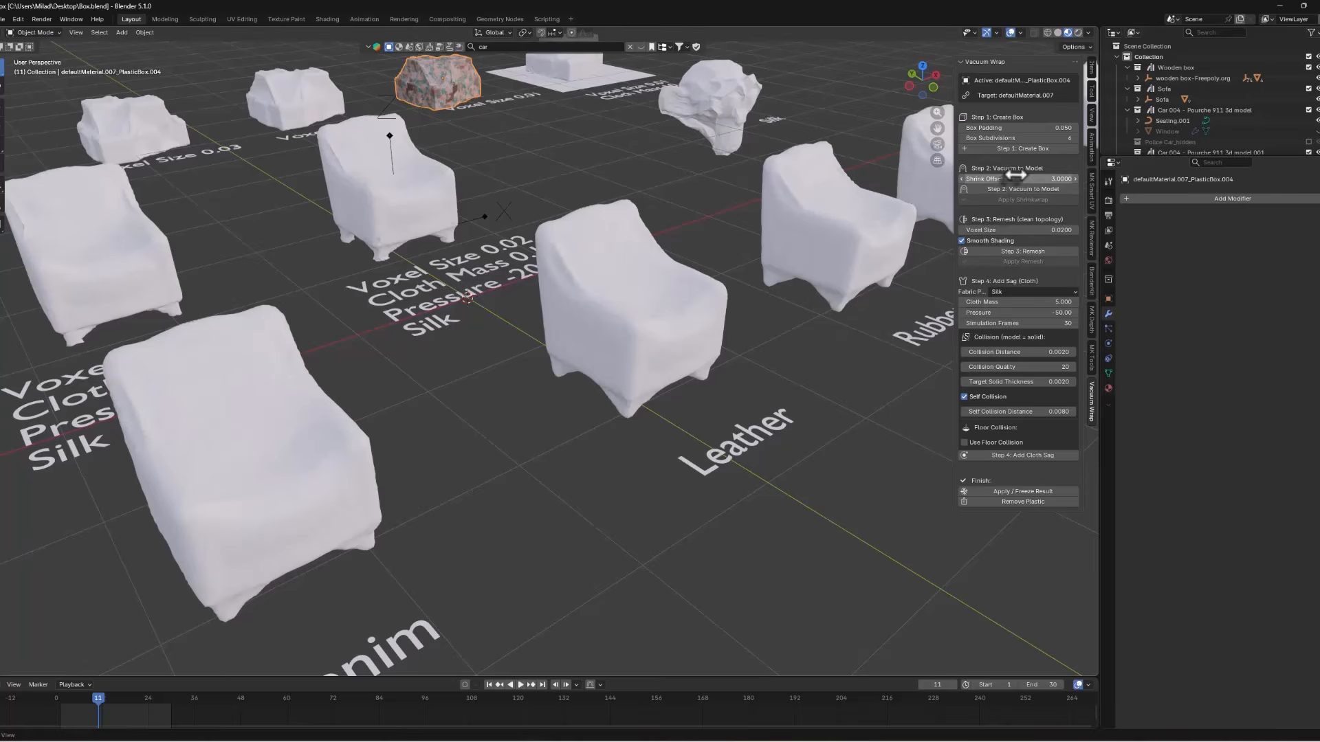
{"action": "scroll", "coordinate": [598, 363], "scroll_direction": "down", "scroll_amount": 6}
{"action": "scroll", "coordinate": [725, 370], "scroll_direction": "up", "scroll_amount": 2}
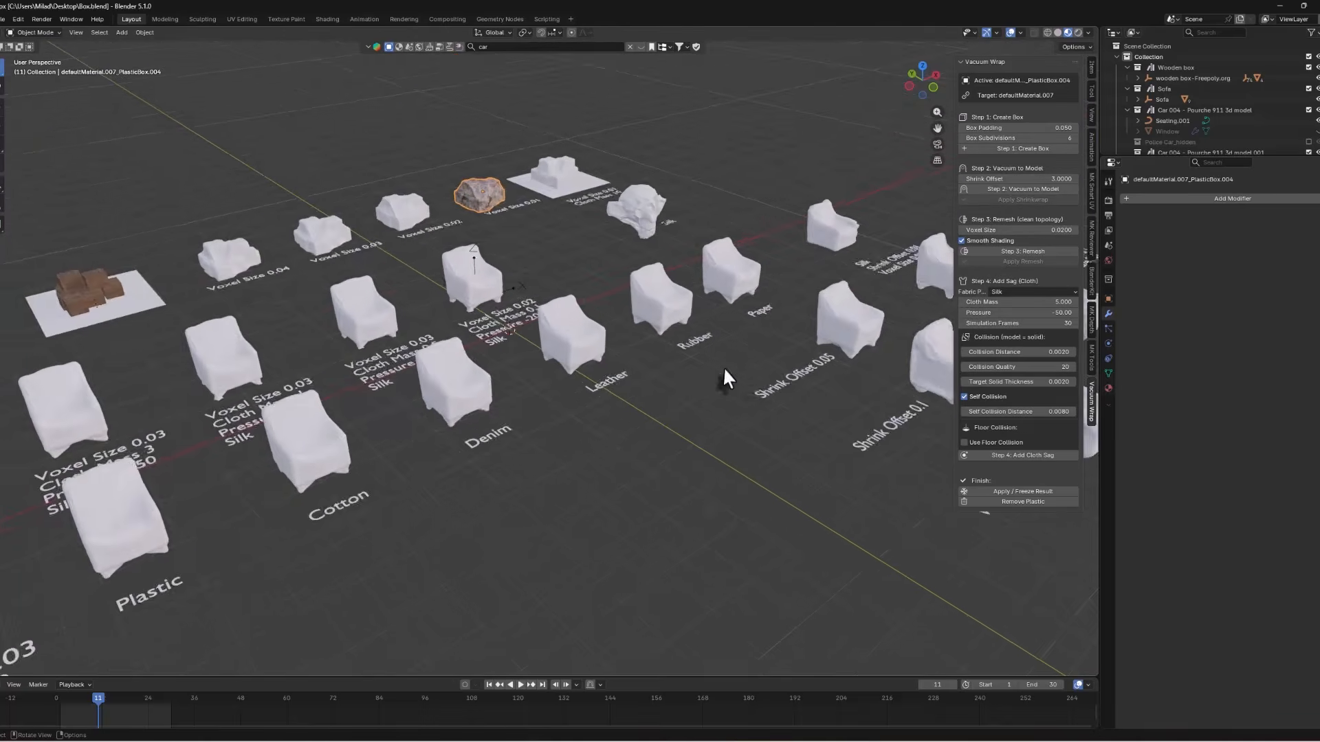
Step: Examine the armchair wraps labelled Shrink Offset 0.05, Shrink Offset 0.1 and Voxel Size 0.05
{"action": "middle_click_drag", "start_coordinate": [760, 384], "coordinate": [502, 388], "text": "shift"}
{"action": "scroll", "coordinate": [458, 393], "scroll_direction": "up", "scroll_amount": 5}
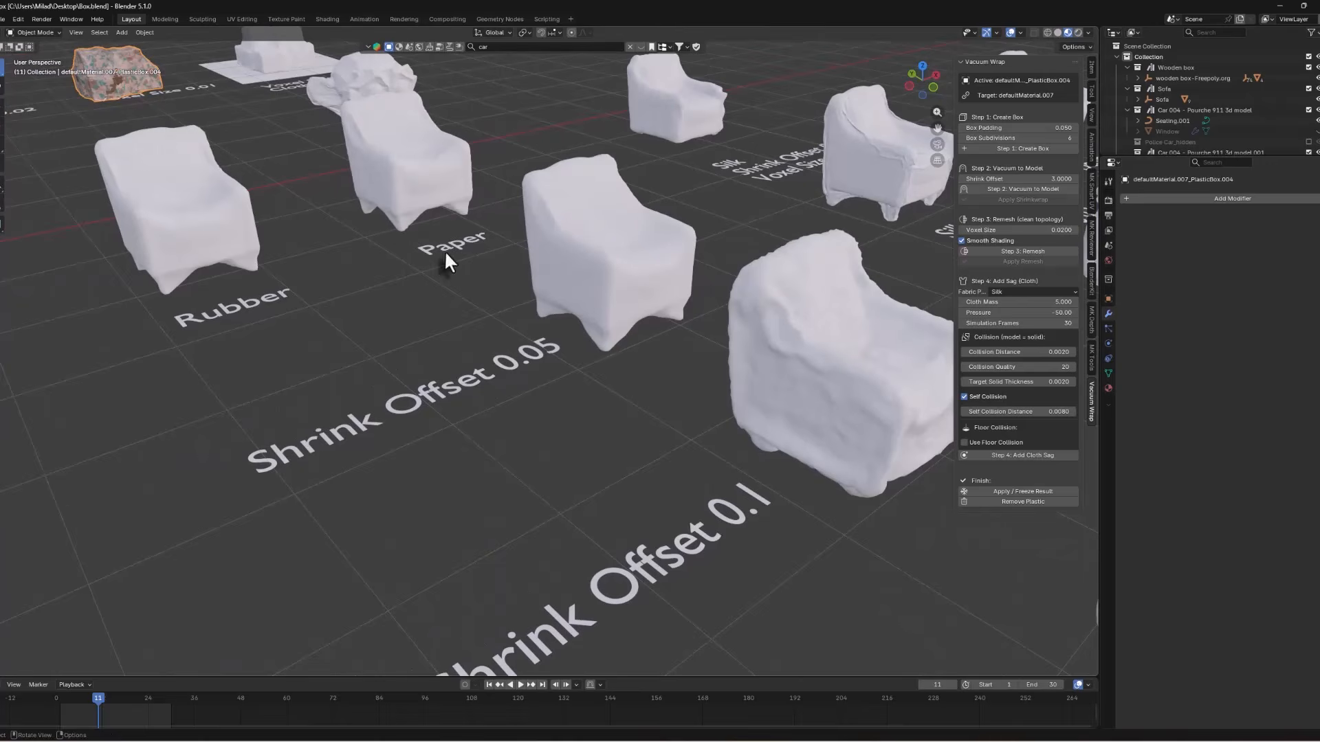
{"action": "scroll", "coordinate": [421, 168], "scroll_direction": "up", "scroll_amount": 2}
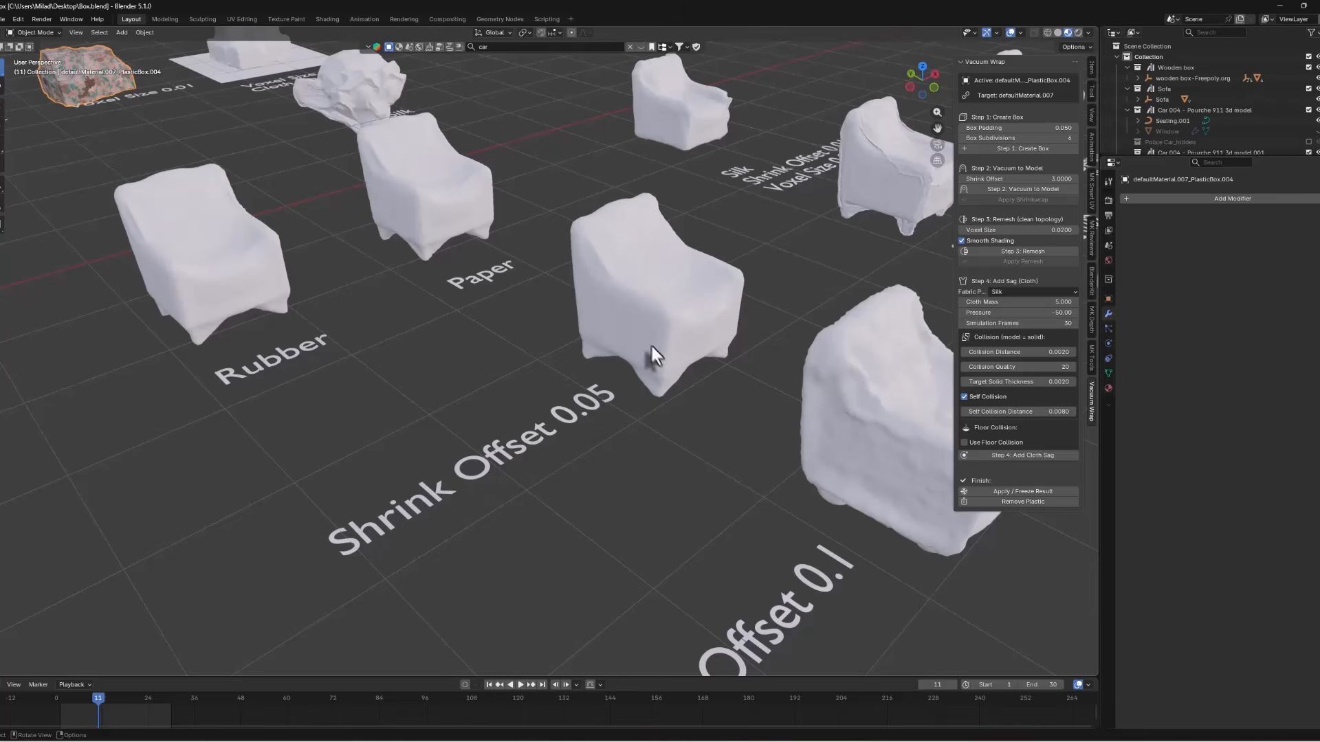
{"action": "middle_click_drag", "start_coordinate": [695, 484], "coordinate": [613, 436], "text": "shift"}
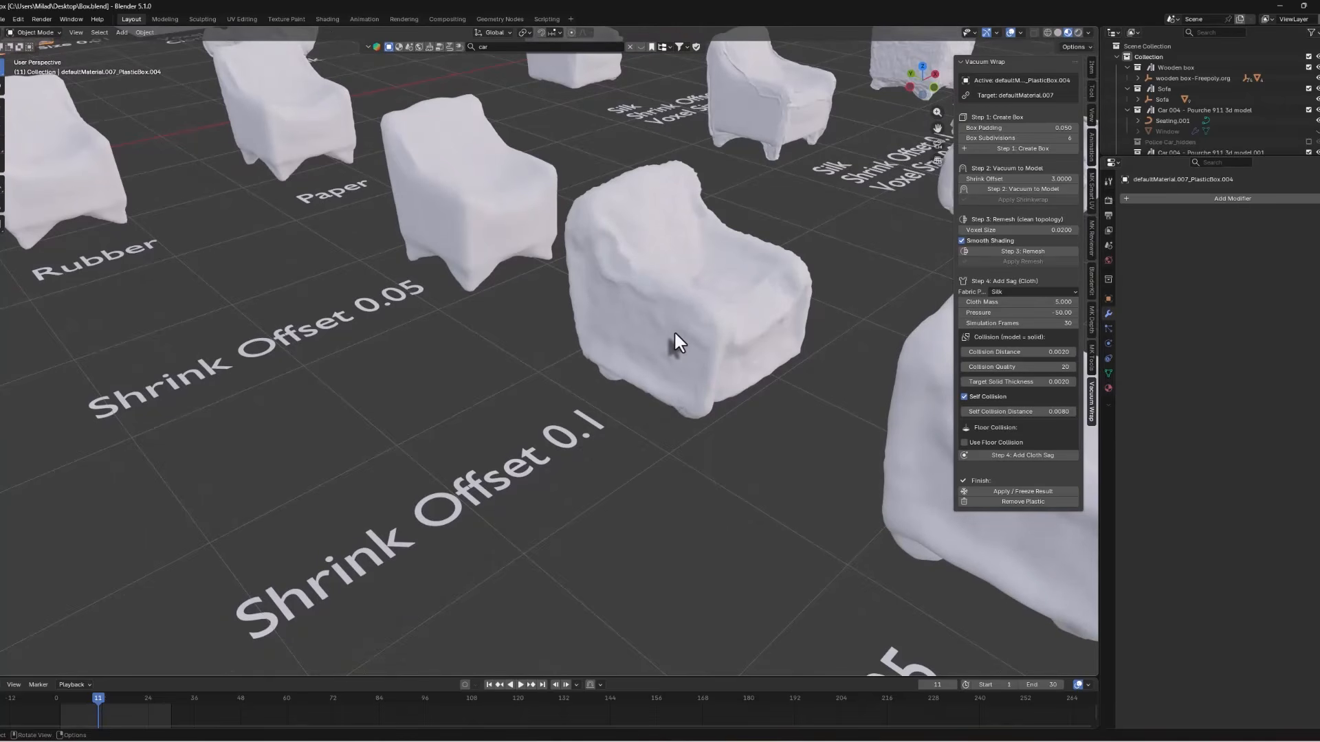
{"action": "middle_click_drag", "start_coordinate": [719, 616], "coordinate": [675, 332], "text": "shift"}
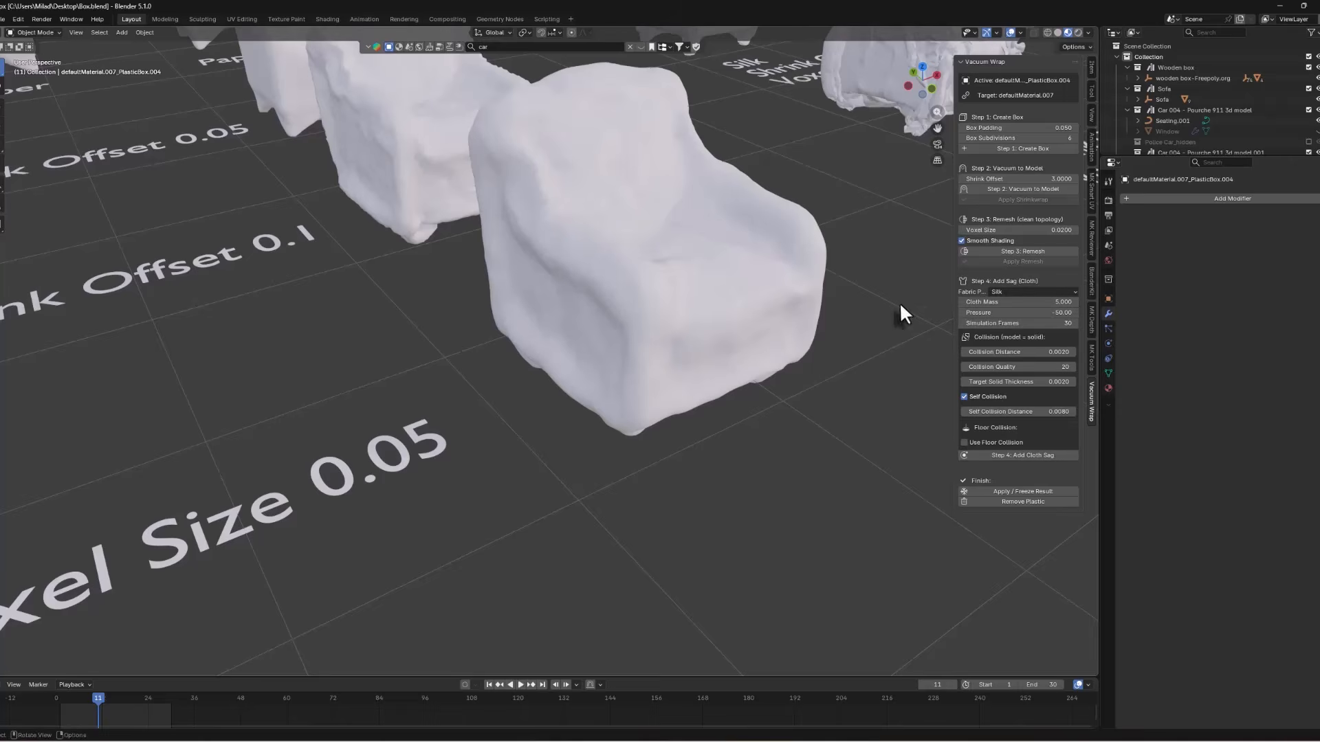
Step: Compare the Silk armchair wraps labelled Shrink Offset 0.01 with Voxel Size 0.05 and Shrink Offset 0.1 with Voxel Size 0.02
{"action": "scroll", "coordinate": [581, 241], "scroll_direction": "down", "scroll_amount": 8}
{"action": "scroll", "coordinate": [565, 281], "scroll_direction": "up", "scroll_amount": 4}
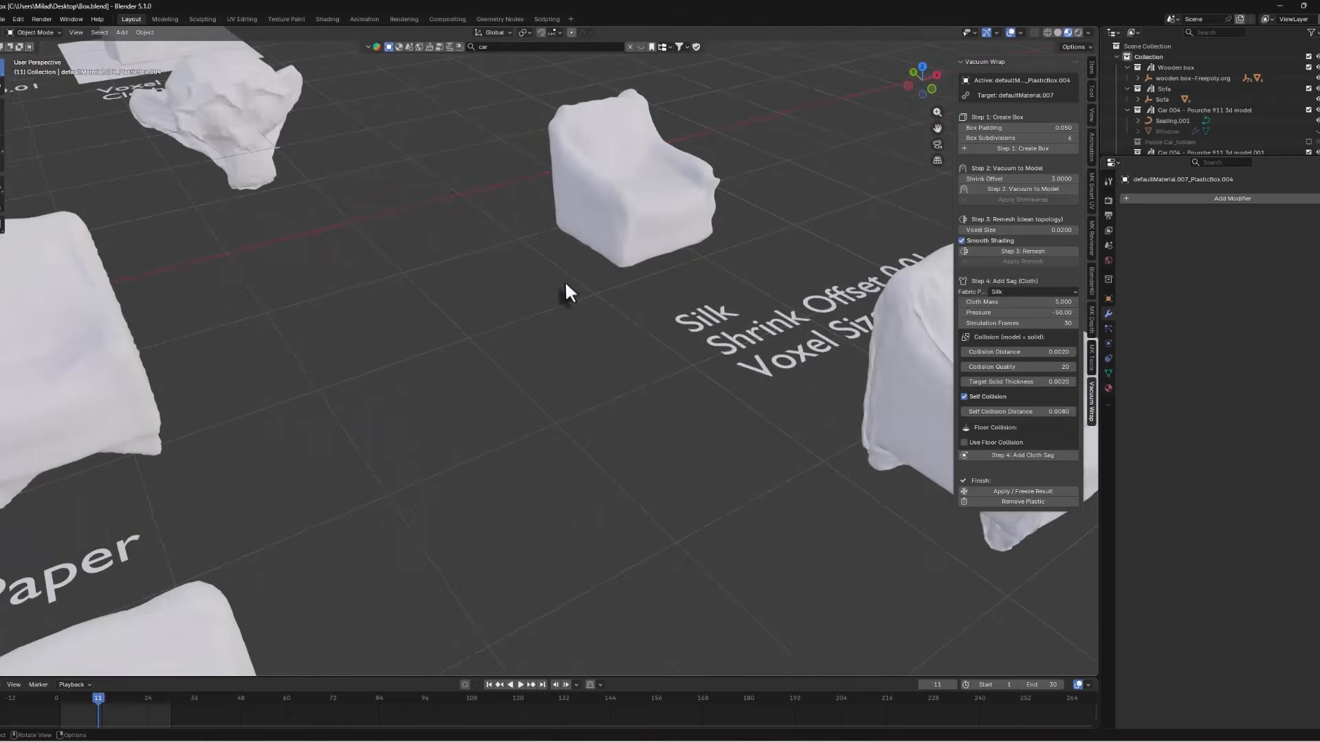
{"action": "middle_click_drag", "start_coordinate": [608, 278], "coordinate": [505, 406], "text": "shift"}
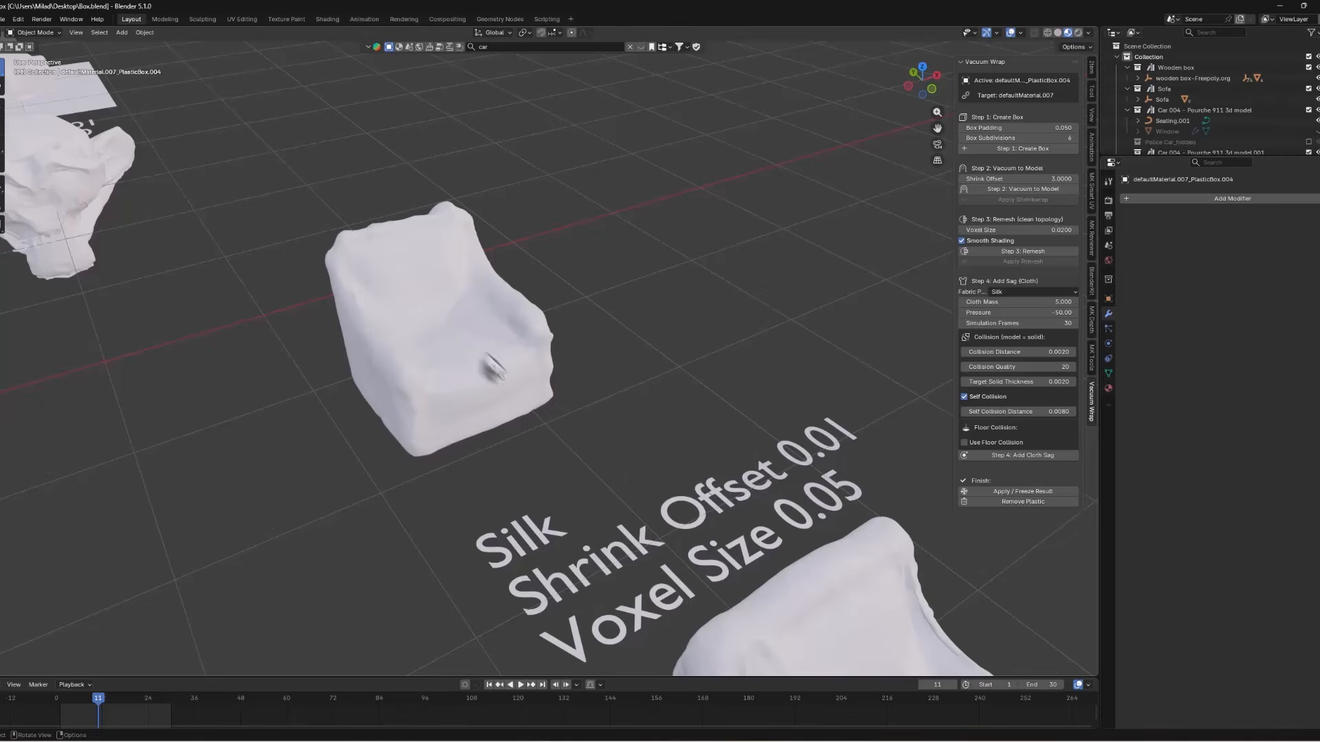
{"action": "scroll", "coordinate": [614, 482], "scroll_direction": "down", "scroll_amount": 2}
{"action": "middle_click_drag", "start_coordinate": [743, 575], "coordinate": [567, 515], "text": "shift"}
{"action": "scroll", "coordinate": [559, 489], "scroll_direction": "up", "scroll_amount": 2}
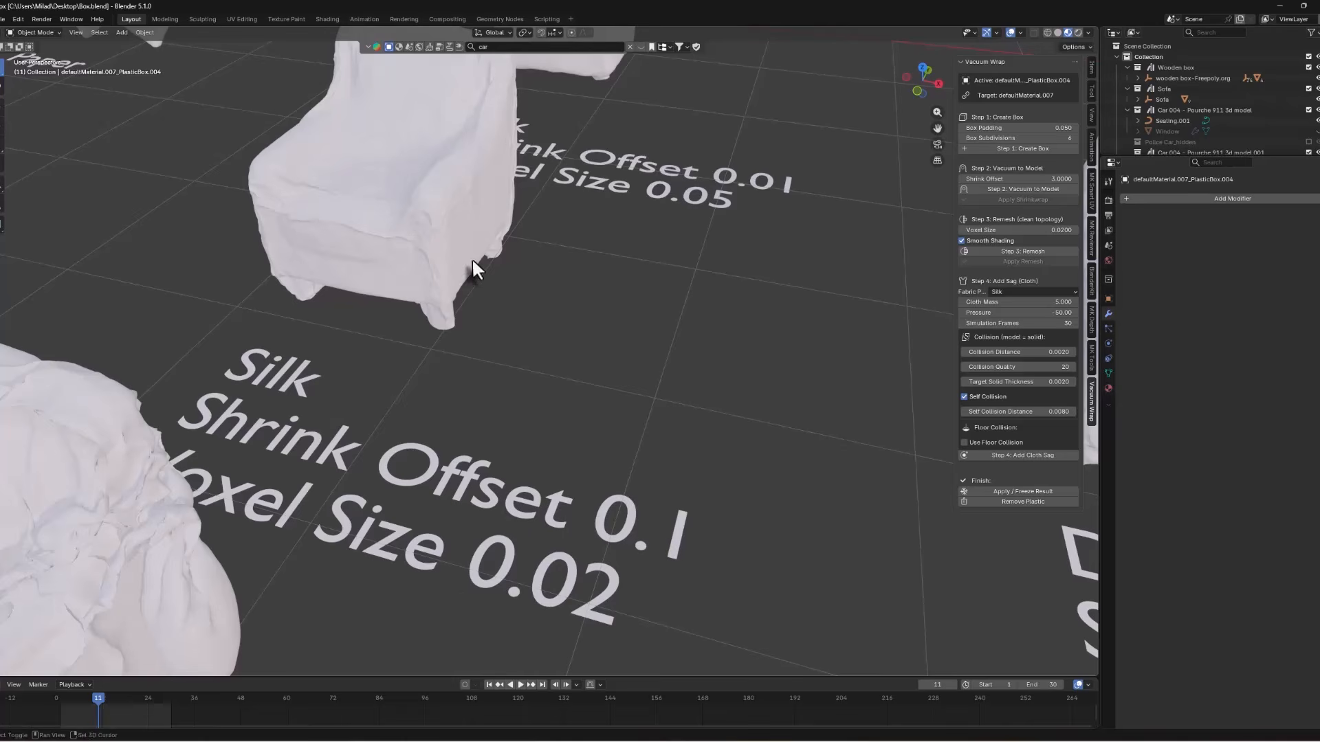
{"action": "middle_click_drag", "start_coordinate": [473, 260], "coordinate": [486, 291], "text": "shift"}
{"action": "scroll", "coordinate": [487, 292], "scroll_direction": "up", "scroll_amount": 2}
{"action": "middle_click_drag", "start_coordinate": [417, 231], "coordinate": [446, 263], "text": "shift"}
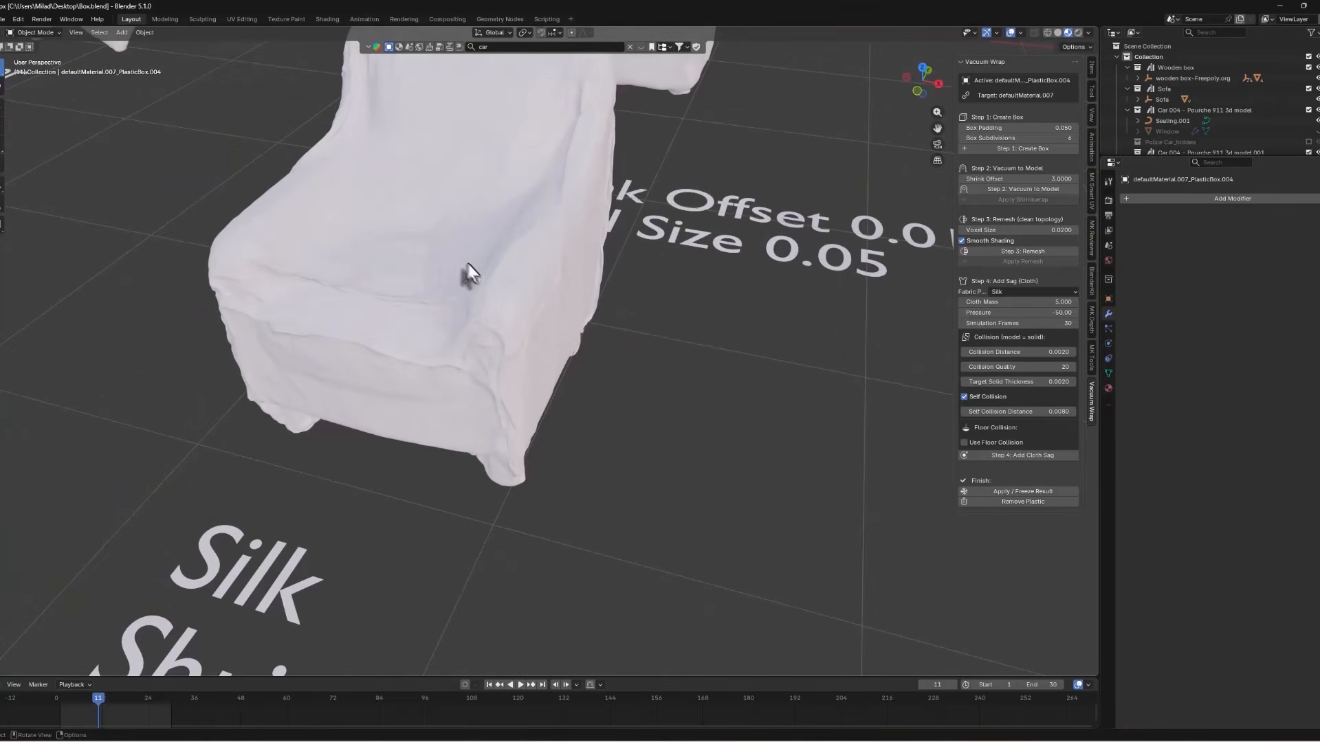
{"action": "scroll", "coordinate": [470, 265], "scroll_direction": "down", "scroll_amount": 2}
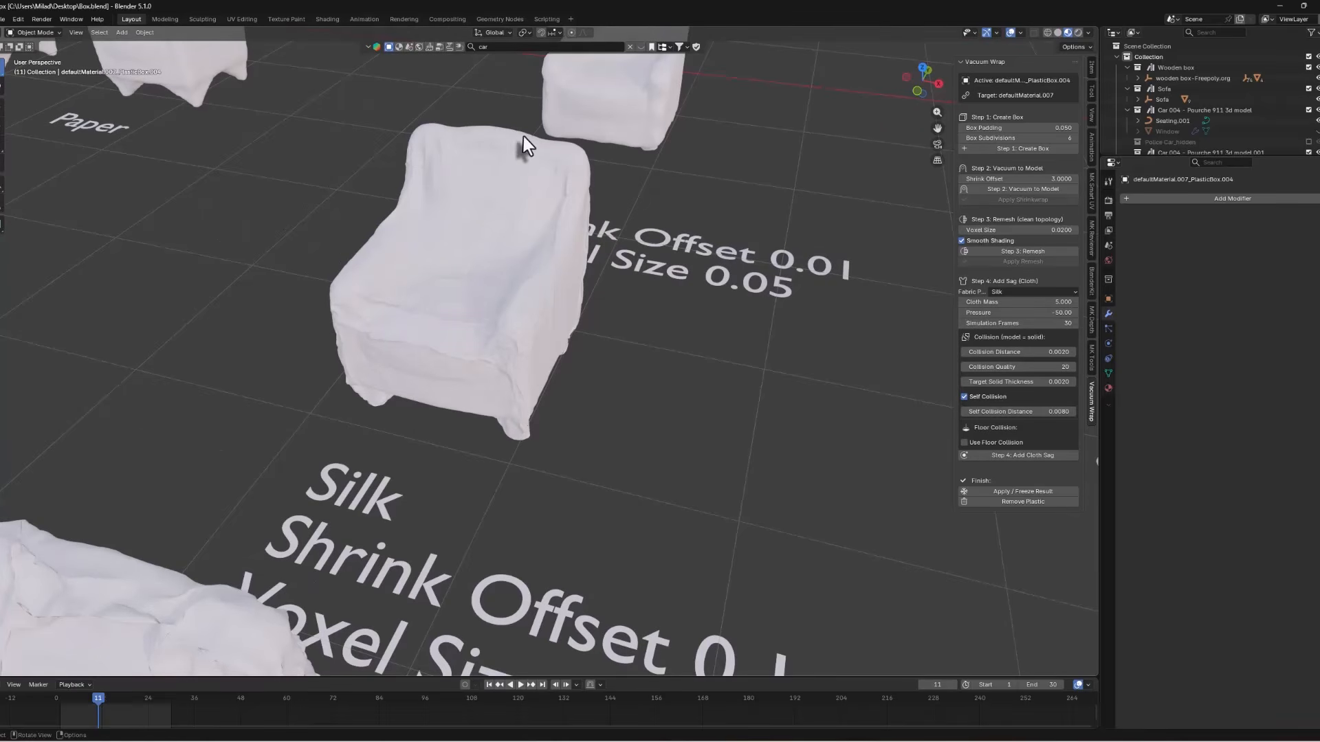
Step: Examine the creases and folds of the Silk armchair wrap labelled Shrink Offset 0.5, Voxel Size 0.01 up close
{"action": "scroll", "coordinate": [523, 135], "scroll_direction": "down", "scroll_amount": 4}
{"action": "scroll", "coordinate": [522, 158], "scroll_direction": "up", "scroll_amount": 2}
{"action": "middle_click_drag", "start_coordinate": [459, 498], "coordinate": [490, 370], "text": "shift"}
{"action": "middle_click_drag", "start_coordinate": [408, 464], "coordinate": [427, 443], "text": "shift"}
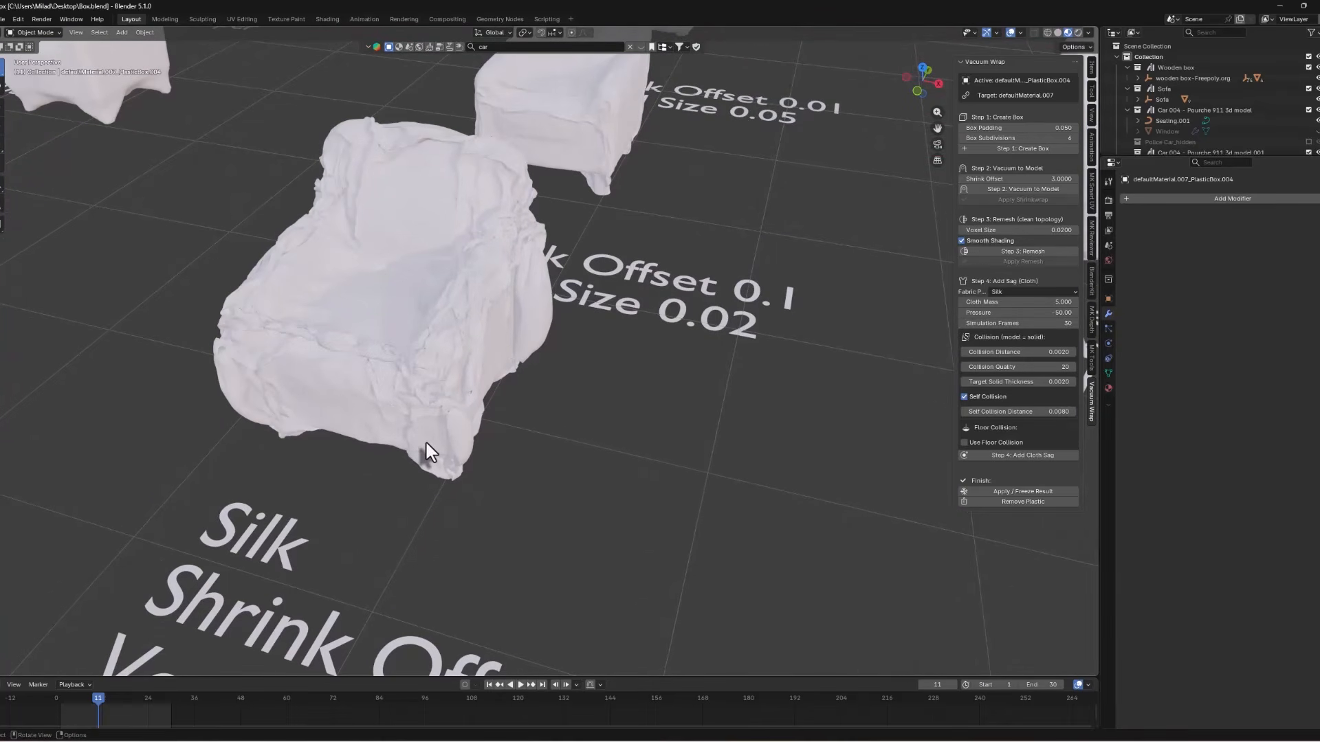
{"action": "scroll", "coordinate": [512, 365], "scroll_direction": "down", "scroll_amount": 3}
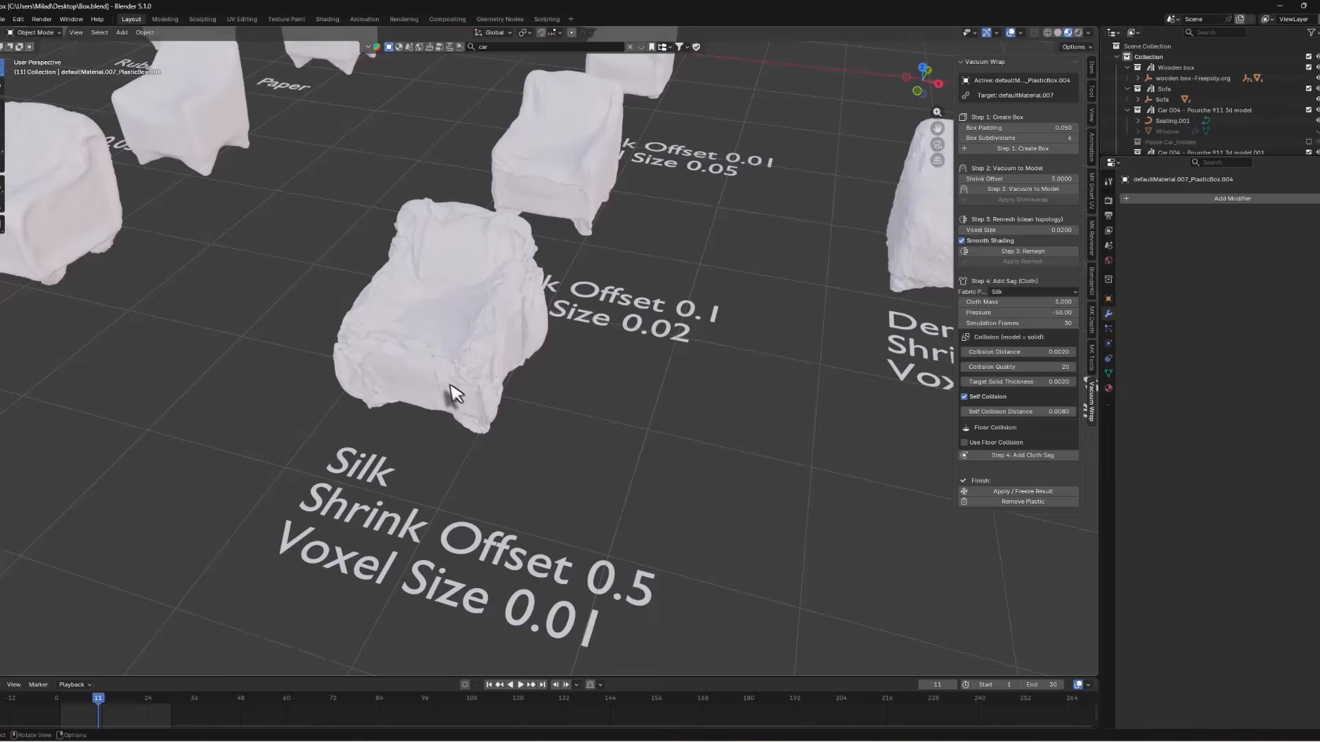
{"action": "scroll", "coordinate": [444, 380], "scroll_direction": "up", "scroll_amount": 5}
{"action": "middle_click_drag", "start_coordinate": [444, 378], "coordinate": [473, 364]}
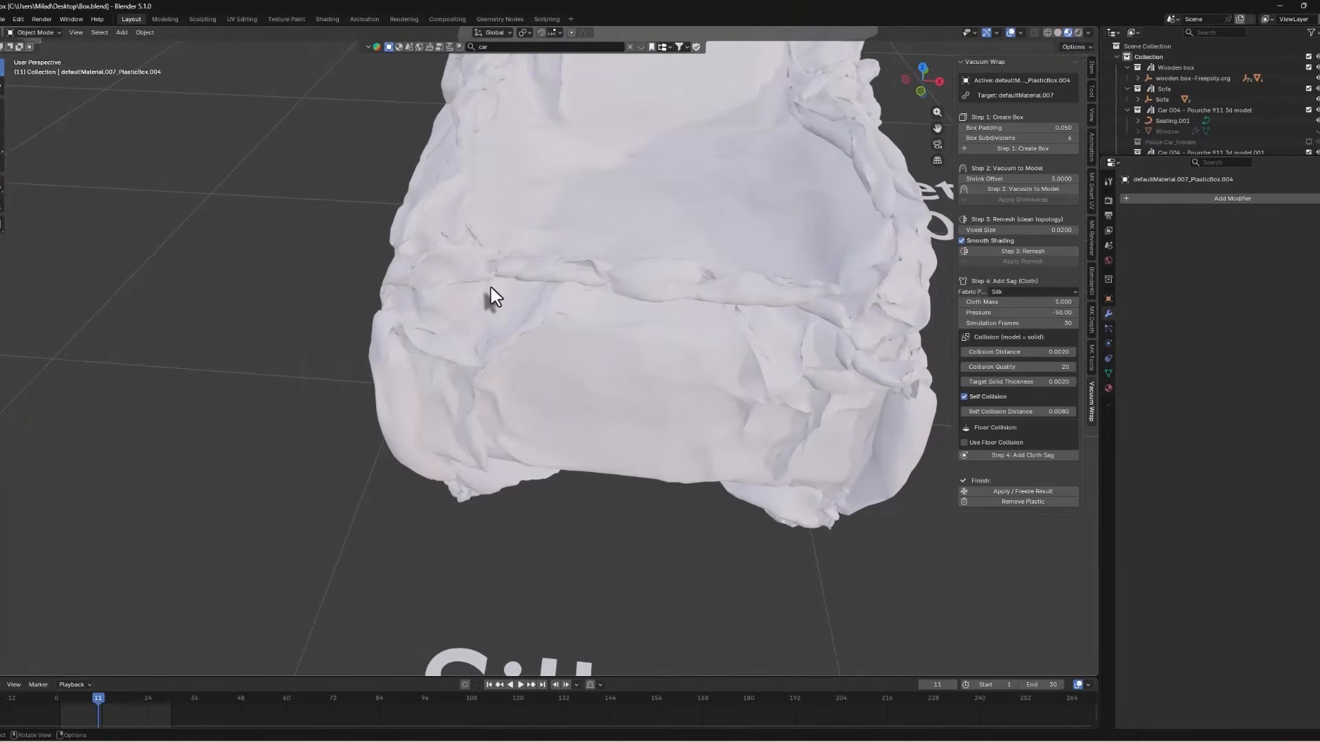
{"action": "scroll", "coordinate": [513, 290], "scroll_direction": "down", "scroll_amount": 4}
{"action": "middle_click_drag", "start_coordinate": [560, 321], "coordinate": [530, 314]}
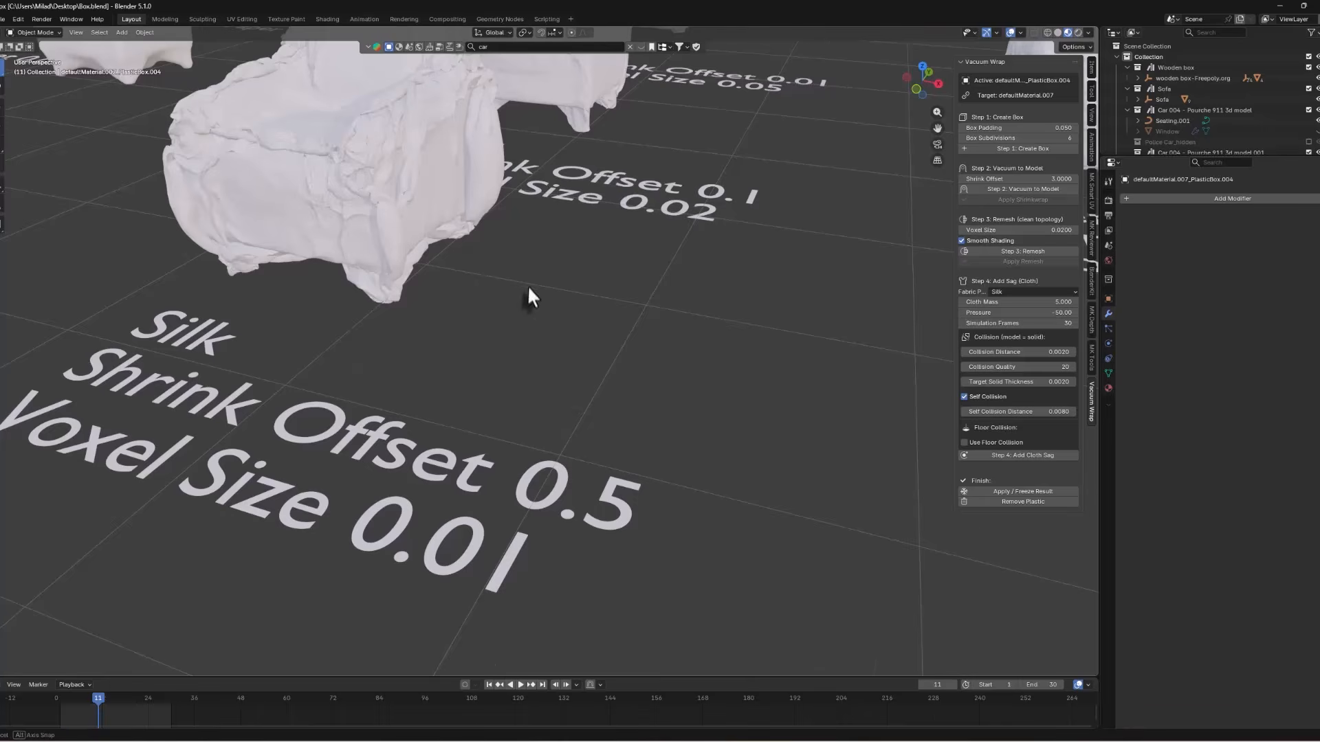
{"action": "middle_click_drag", "start_coordinate": [527, 286], "coordinate": [528, 302]}
Step: Select the Silk wrap labelled Shrink Offset 0.1, Voxel Size 0.02 and compare it with the Shrink Offset 0.5, Voxel Size 0.01 wrap
{"action": "left_click", "coordinate": [551, 138]}
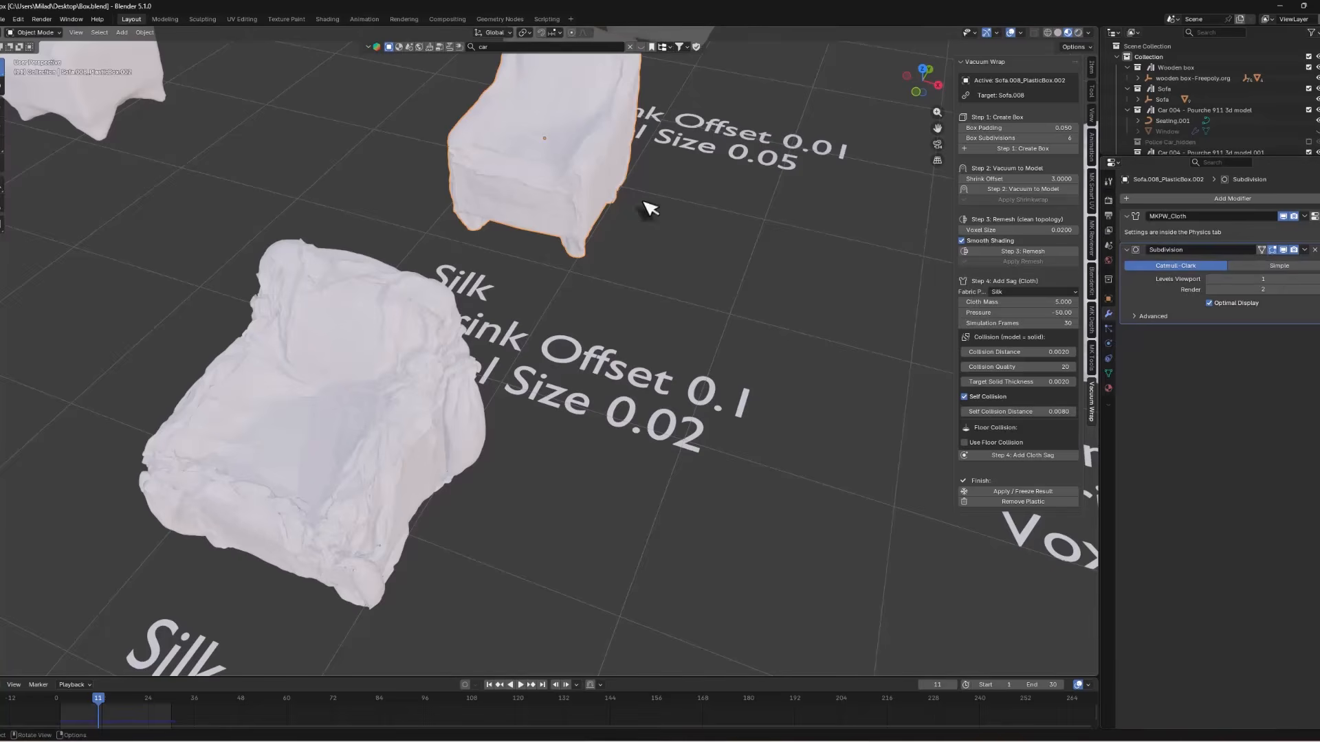
{"action": "scroll", "coordinate": [605, 385], "scroll_direction": "down", "scroll_amount": 3}
{"action": "middle_click_drag", "start_coordinate": [591, 432], "coordinate": [622, 292], "text": "shift"}
{"action": "scroll", "coordinate": [584, 336], "scroll_direction": "up", "scroll_amount": 1}
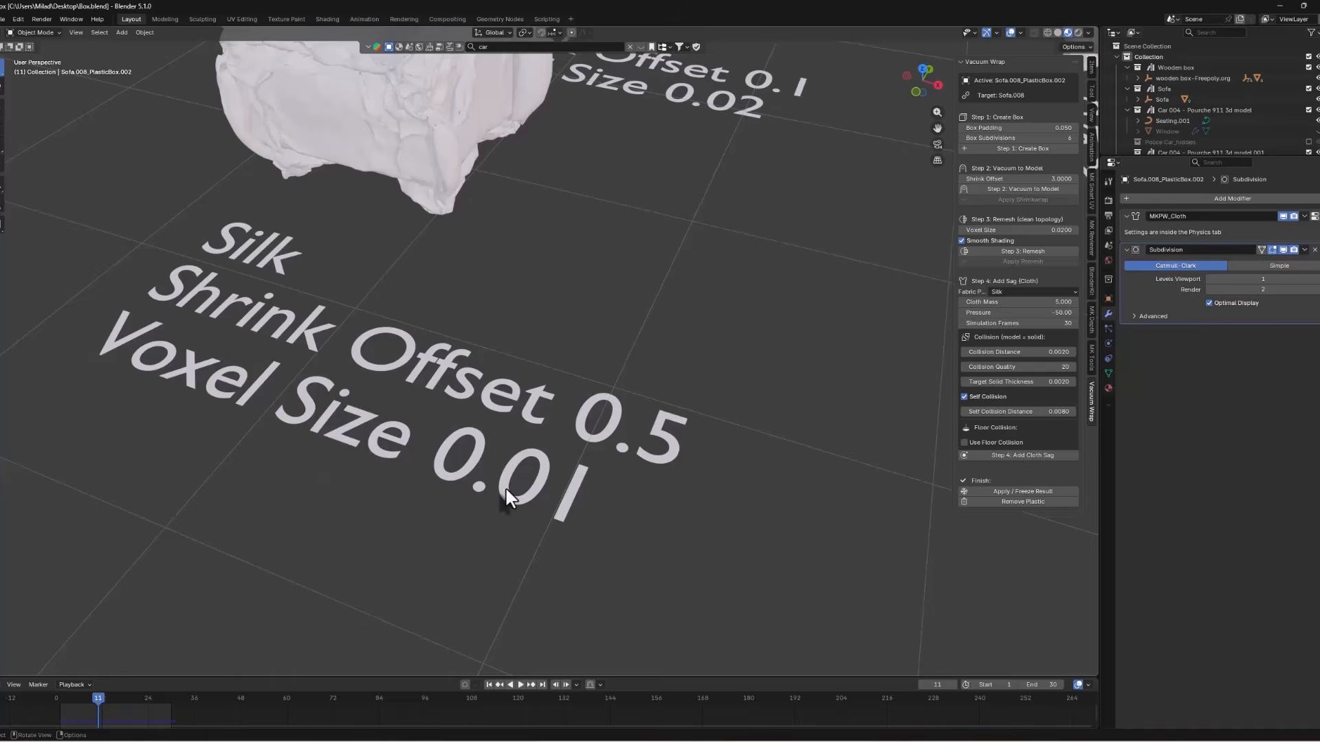
{"action": "scroll", "coordinate": [450, 440], "scroll_direction": "down", "scroll_amount": 2}
{"action": "scroll", "coordinate": [349, 188], "scroll_direction": "up", "scroll_amount": 2}
{"action": "scroll", "coordinate": [350, 192], "scroll_direction": "up", "scroll_amount": 4}
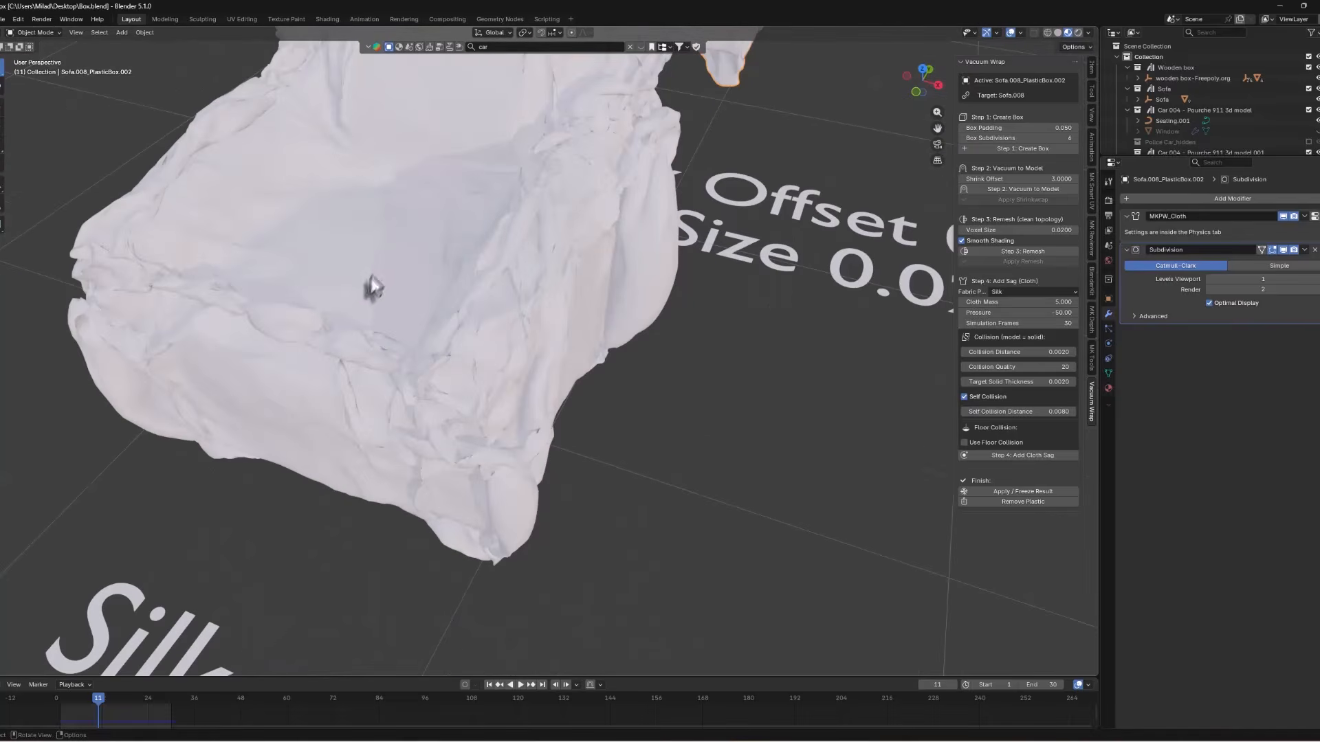
{"action": "scroll", "coordinate": [366, 283], "scroll_direction": "down", "scroll_amount": 8}
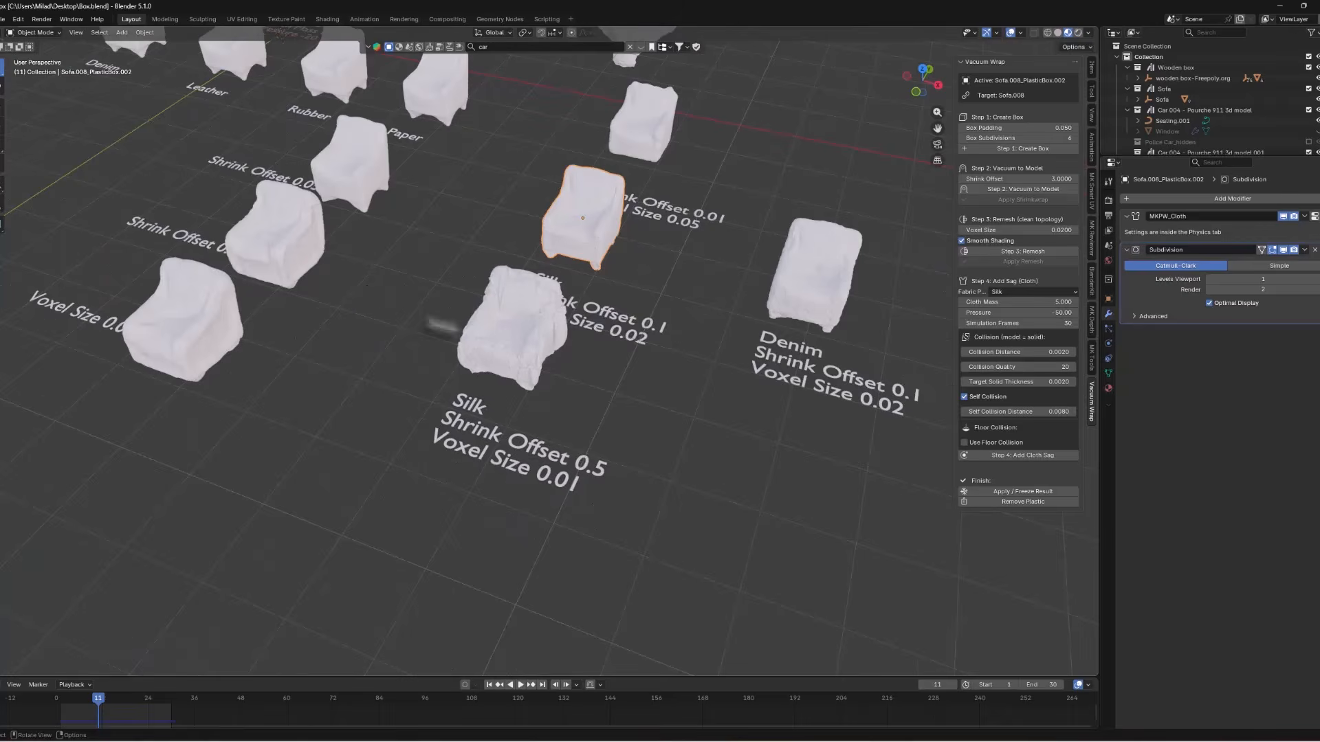
Step: Review the whole layout of crate and armchair samples, comparing the fabric presets with the voxel size and shrink offset variants
{"action": "mouse_move", "coordinate": [475, 322]}
{"action": "middle_mouse_down"}
{"action": "mouse_move", "coordinate": [516, 320]}
{"action": "mouse_move", "coordinate": [409, 332]}
{"action": "mouse_move", "coordinate": [485, 338]}
{"action": "middle_mouse_up"}
{"action": "scroll", "coordinate": [410, 332], "scroll_direction": "down", "scroll_amount": 2}
{"action": "scroll", "coordinate": [485, 352], "scroll_direction": "down", "scroll_amount": 2}
{"action": "middle_click_drag", "start_coordinate": [213, 432], "coordinate": [552, 346], "text": "shift"}
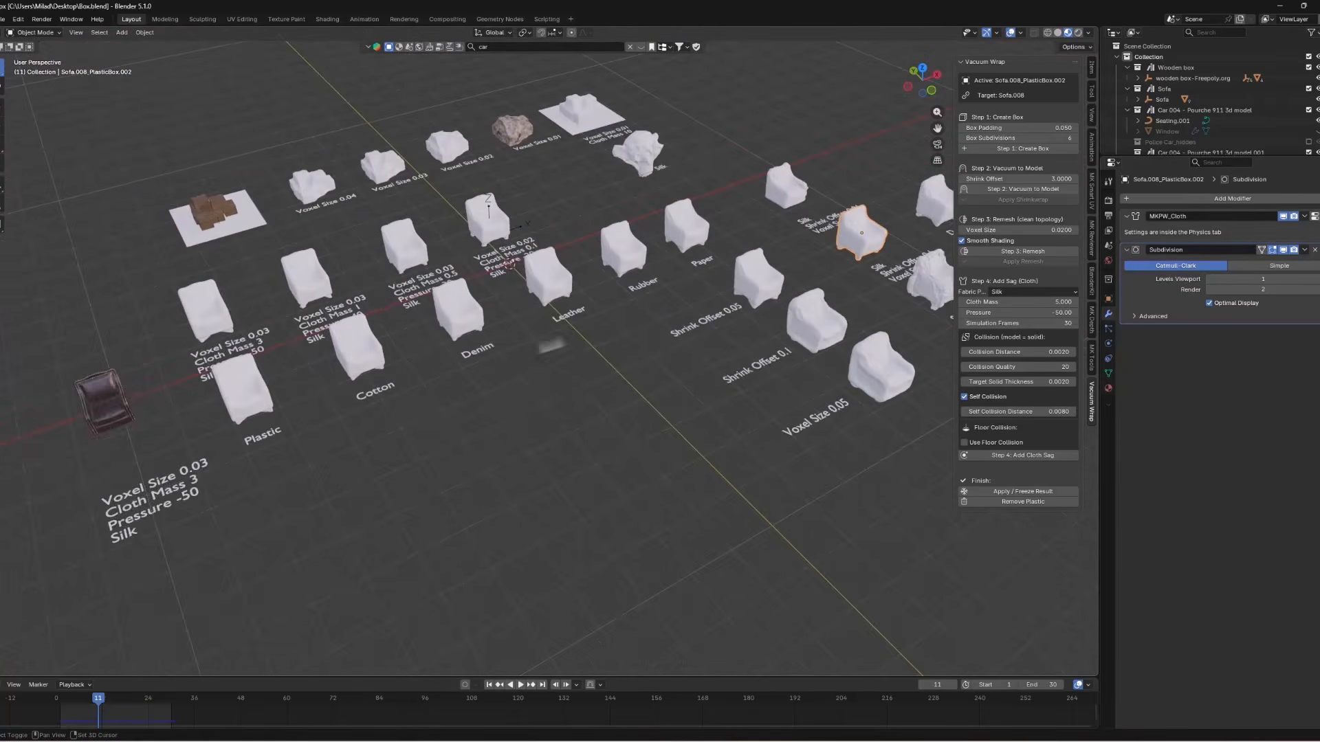
{"action": "scroll", "coordinate": [552, 346], "scroll_direction": "up", "scroll_amount": 7}
{"action": "scroll", "coordinate": [347, 403], "scroll_direction": "down", "scroll_amount": 5}
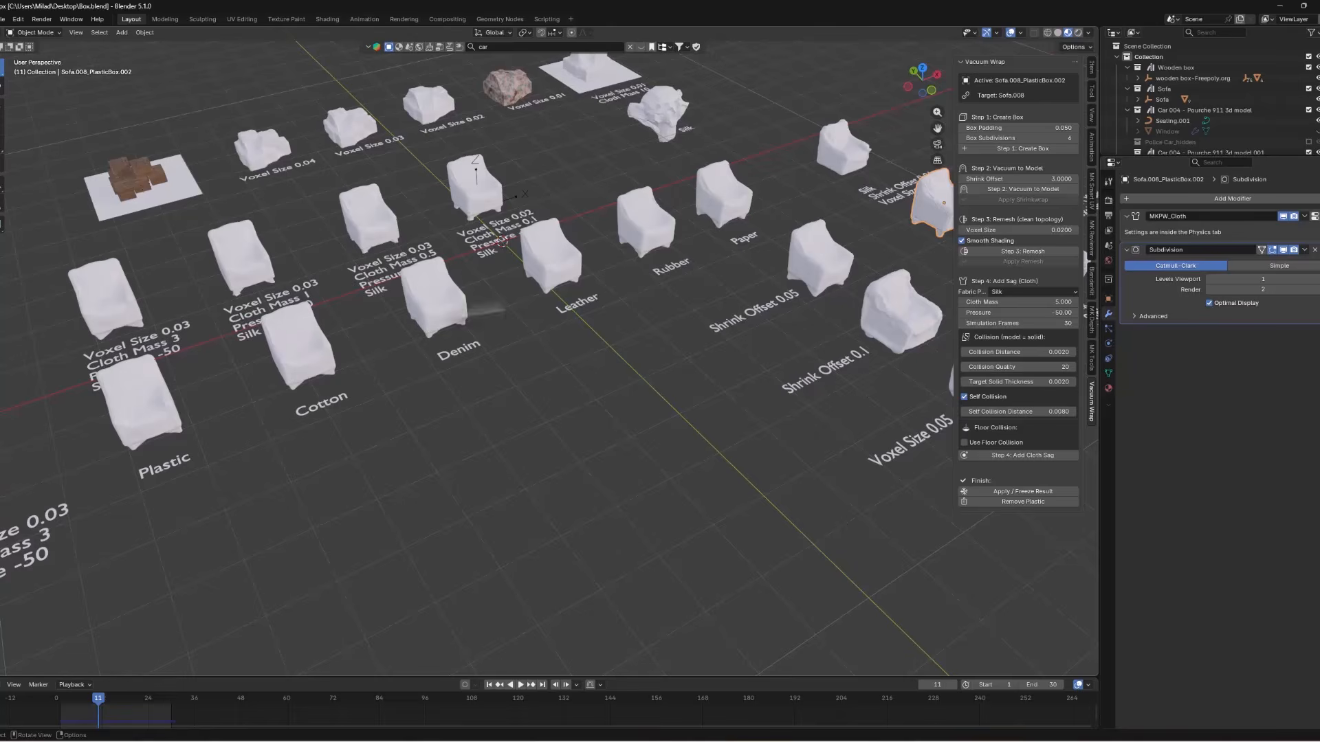
{"action": "middle_click_drag", "start_coordinate": [450, 308], "coordinate": [561, 304]}
{"action": "scroll", "coordinate": [238, 431], "scroll_direction": "up", "scroll_amount": 2}
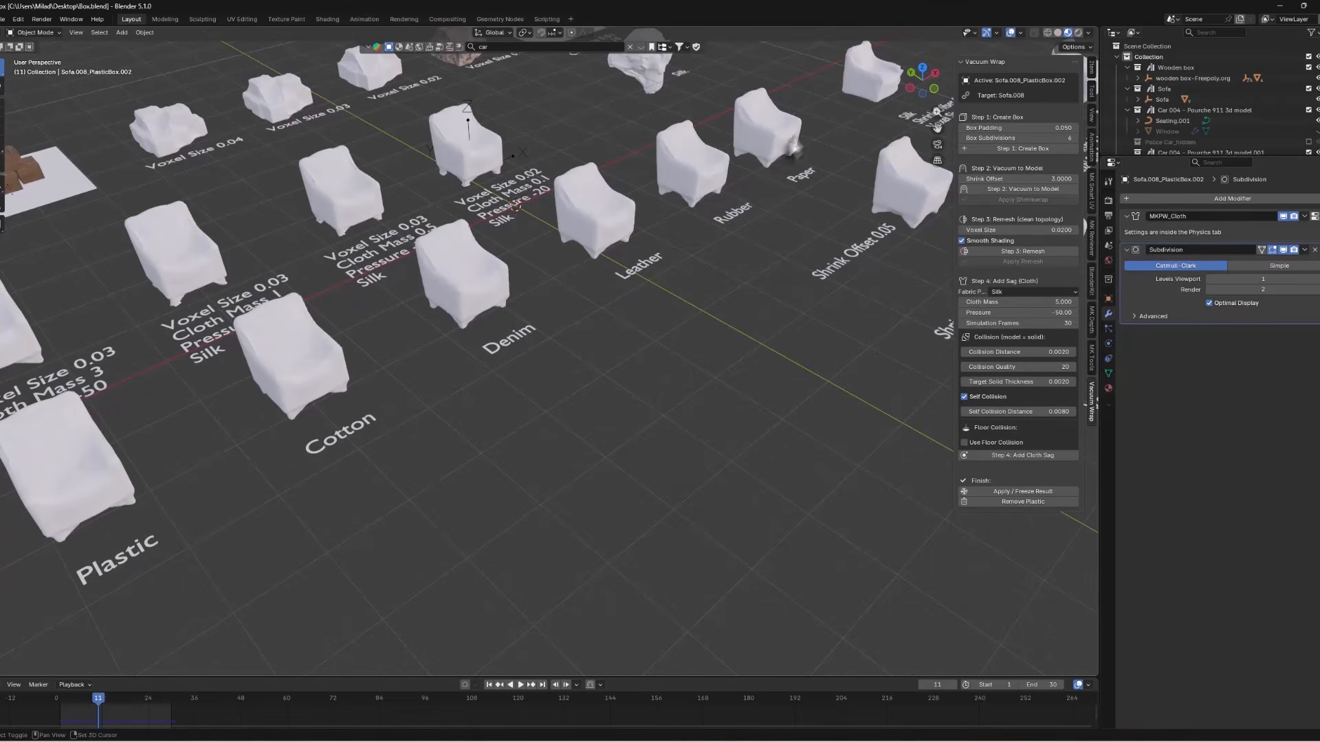
Step: Examine the Denim armchair wrap labelled Shrink Offset 0.1, Voxel Size 0.02 against the neighbouring Silk wraps
{"action": "middle_click_drag", "start_coordinate": [718, 273], "coordinate": [407, 376], "text": "shift"}
{"action": "scroll", "coordinate": [507, 311], "scroll_direction": "up", "scroll_amount": 6}
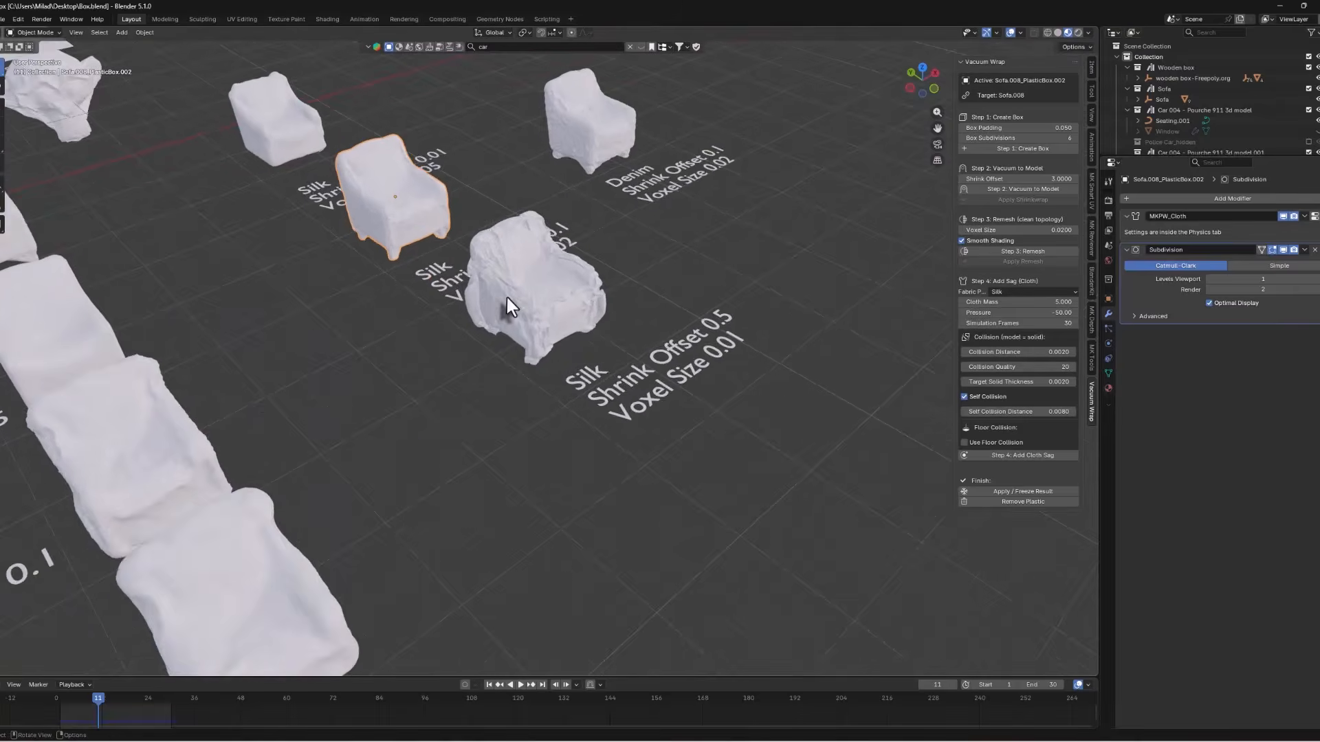
{"action": "middle_click_drag", "start_coordinate": [384, 317], "coordinate": [376, 364], "text": "shift"}
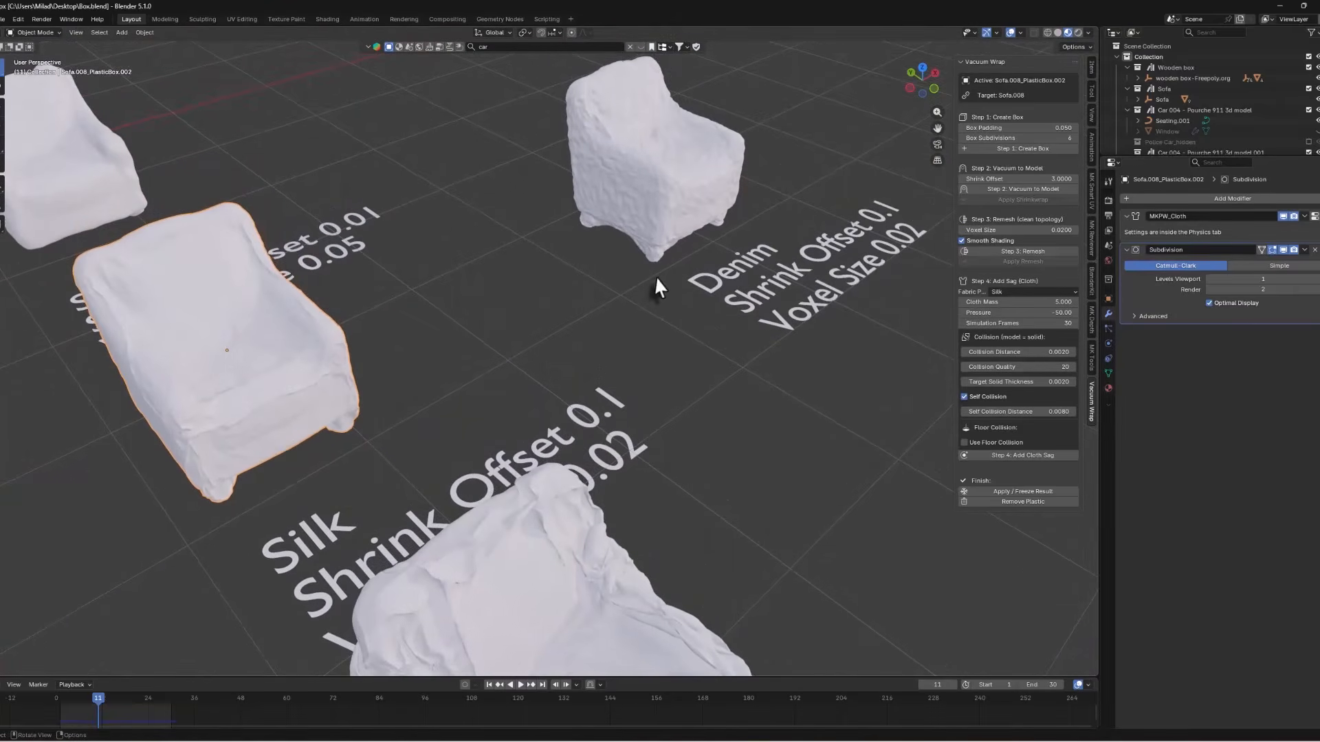
{"action": "middle_click_drag", "start_coordinate": [654, 275], "coordinate": [645, 291]}
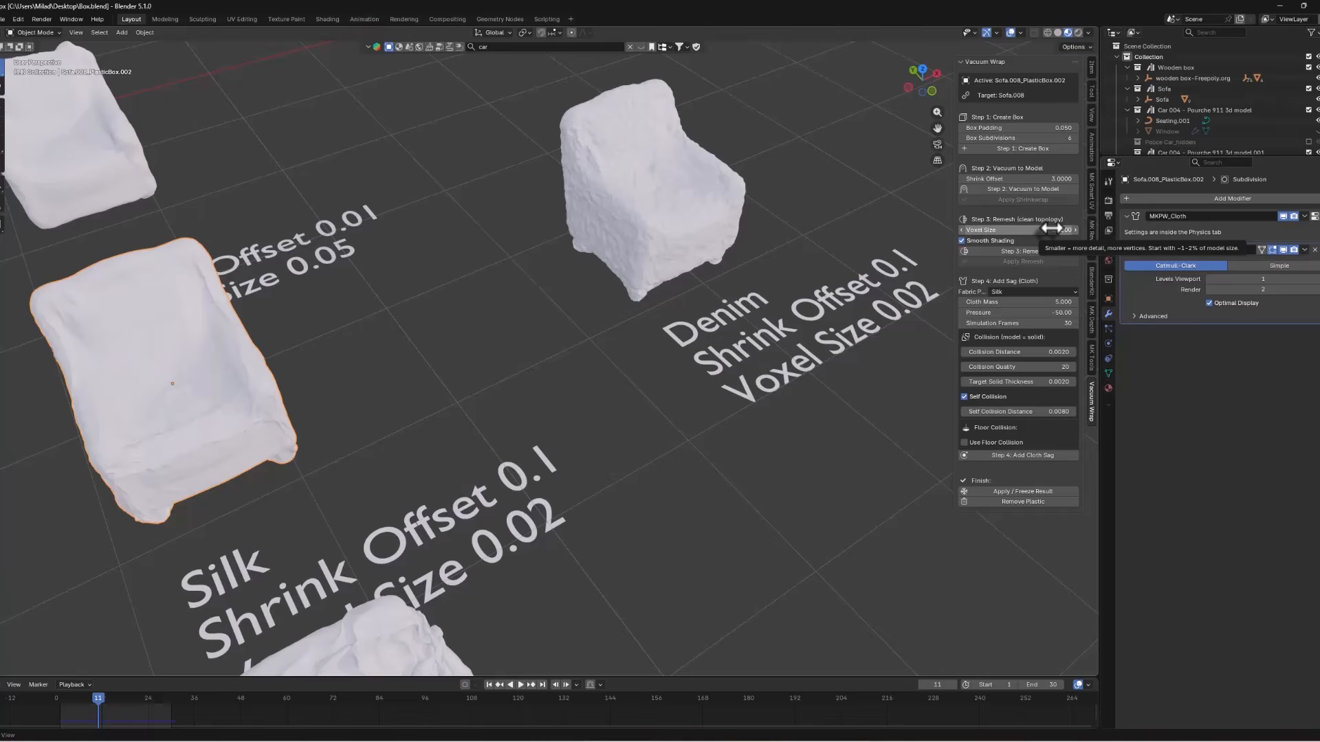
{"action": "scroll", "coordinate": [848, 323], "scroll_direction": "down", "scroll_amount": 2}
{"action": "middle_click_drag", "start_coordinate": [720, 405], "coordinate": [734, 401]}
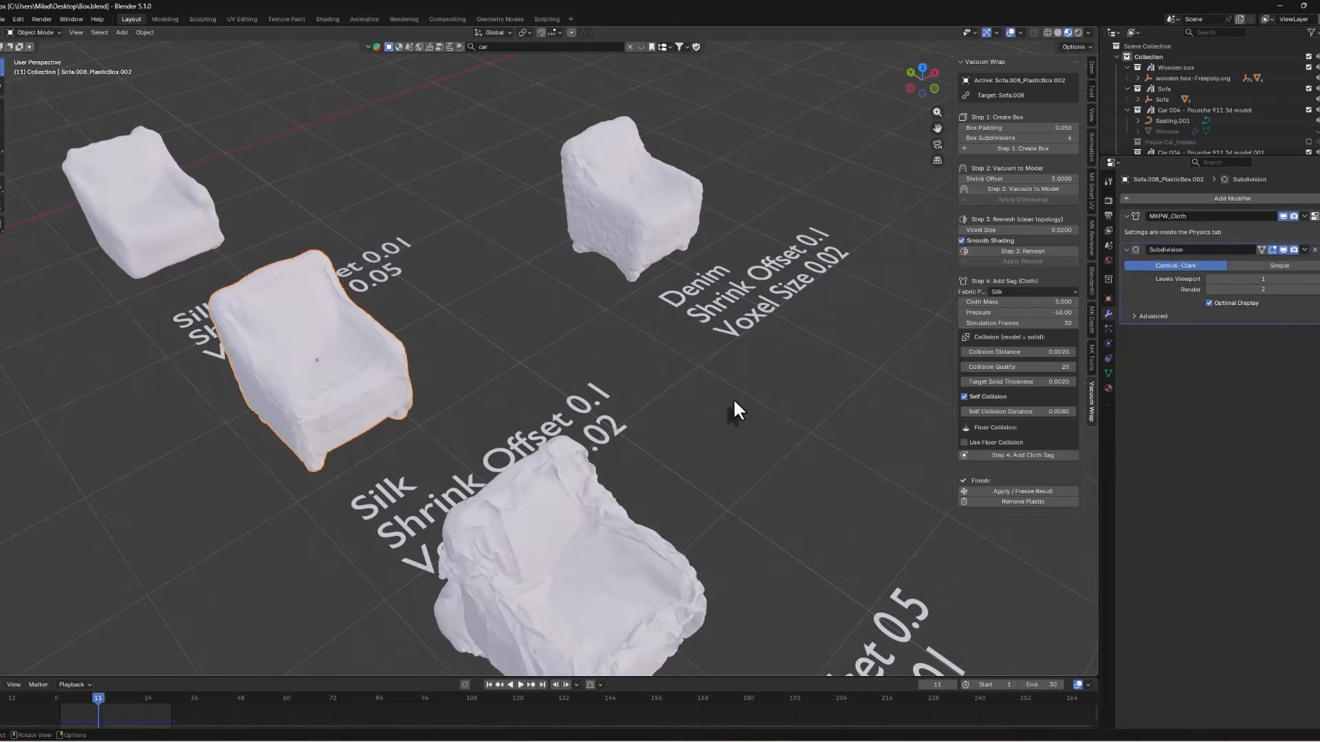